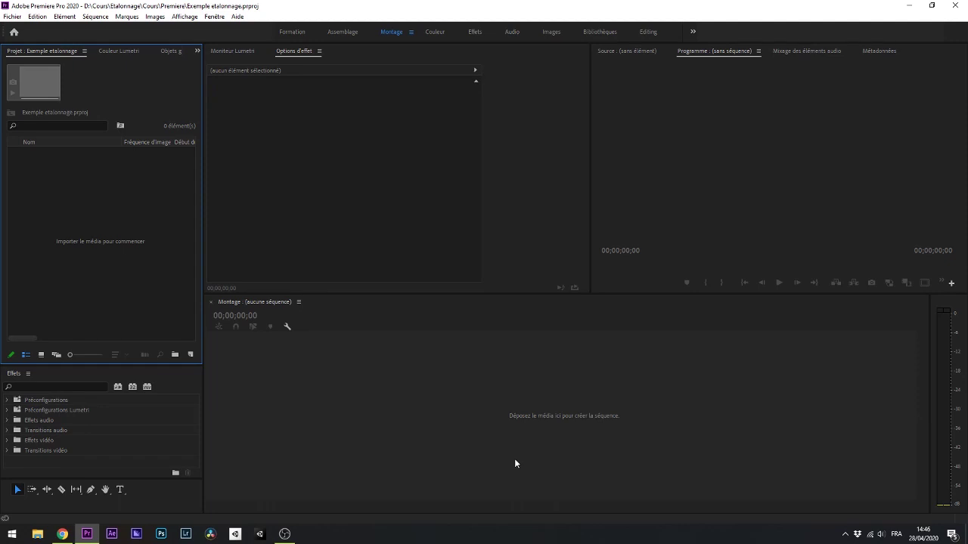
- Look over the Lumetri scopes and the Lumetri Color controls, and return to the project's media list
{"action": "left_click", "coordinate": [515, 463]}
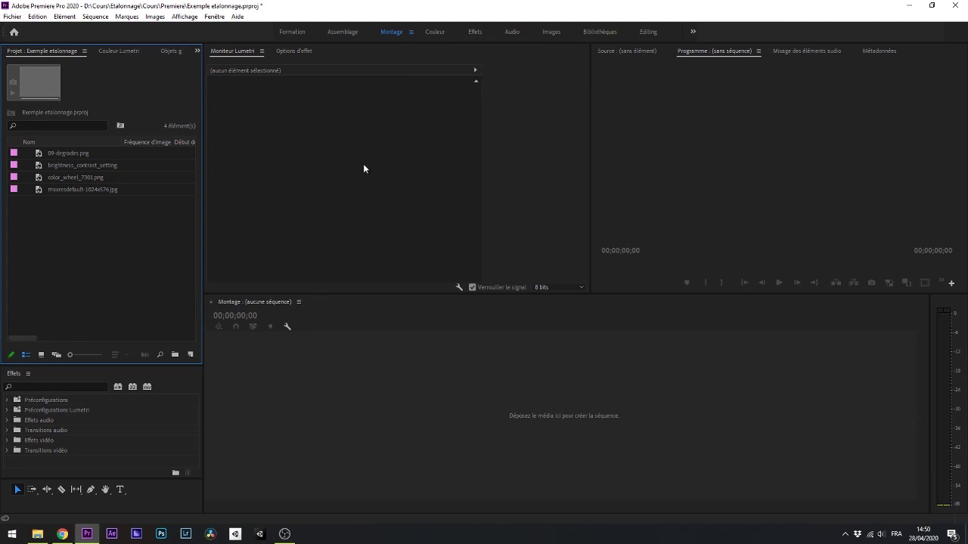
{"action": "left_click", "coordinate": [239, 51]}
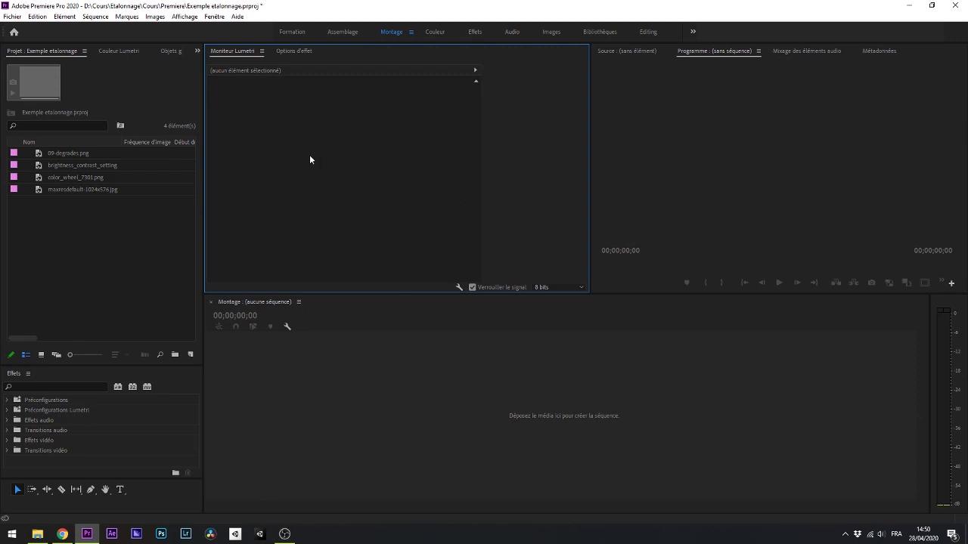
{"action": "left_click", "coordinate": [120, 51]}
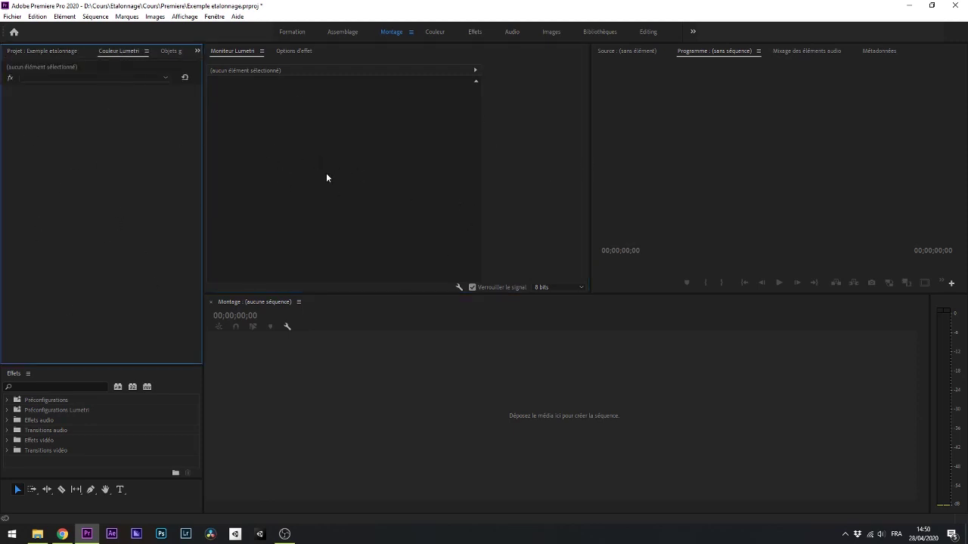
{"action": "left_click", "coordinate": [677, 439]}
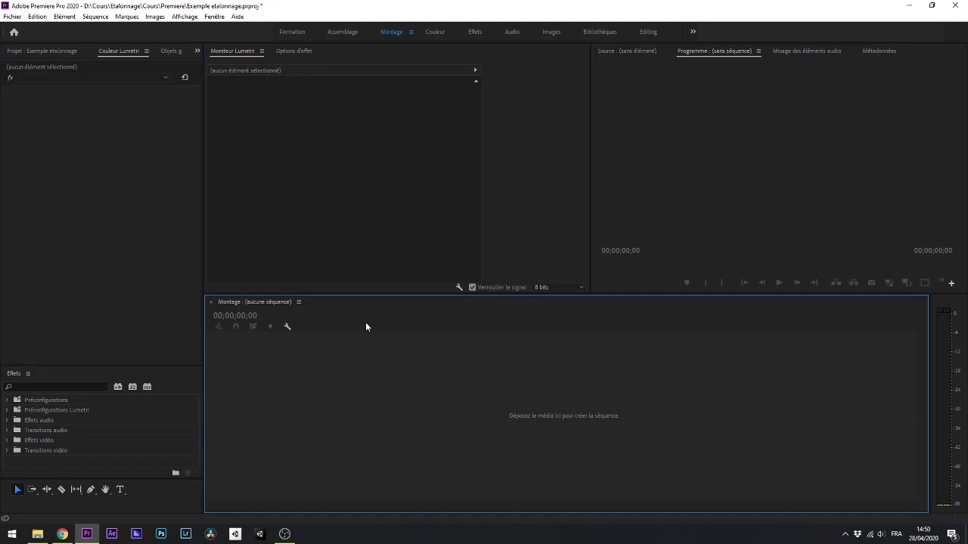
{"action": "left_click", "coordinate": [58, 51]}
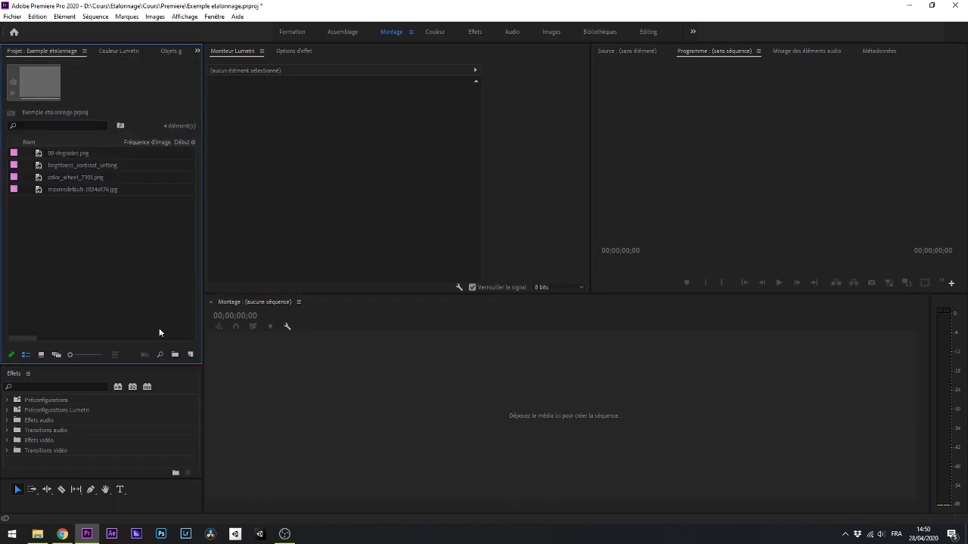
{"action": "right_click", "coordinate": [115, 258]}
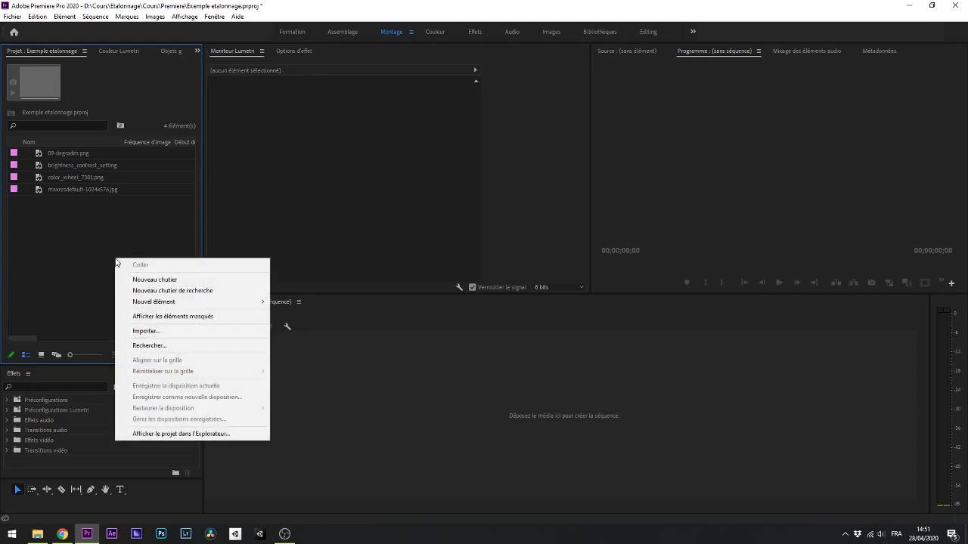
{"action": "left_click", "coordinate": [91, 222]}
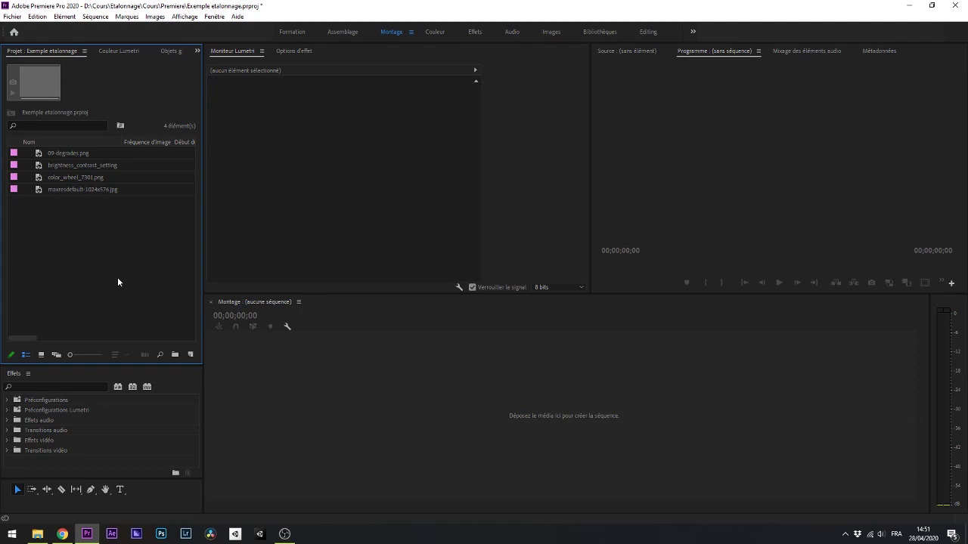
- Preview the imported test images maxresdefault-1024x576.jpg, color_wheel_7301.png, brightness_contrast_setting and 09-degrades.png in the project
{"action": "left_click", "coordinate": [71, 188]}
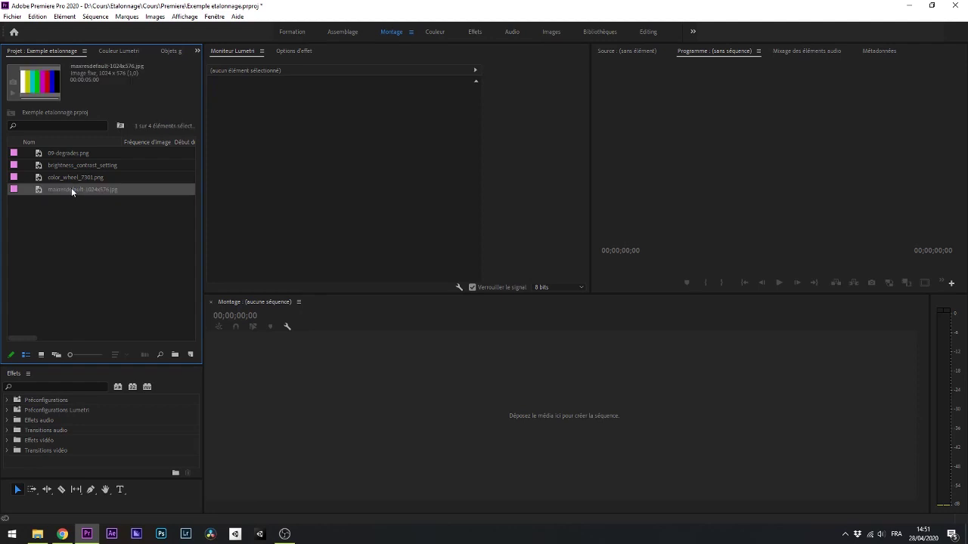
{"action": "left_click", "coordinate": [68, 177]}
{"action": "left_click", "coordinate": [62, 164]}
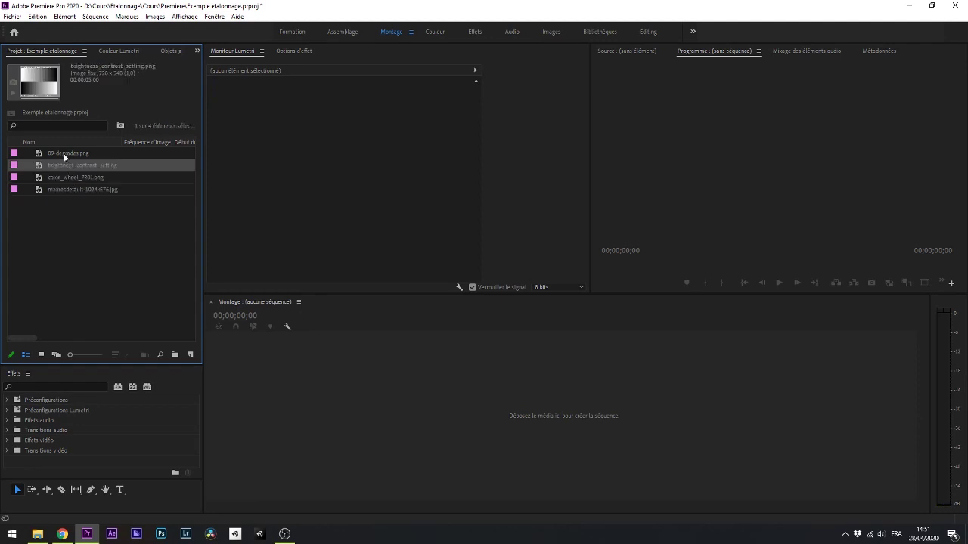
{"action": "left_click", "coordinate": [64, 154]}
{"action": "left_click", "coordinate": [78, 166]}
- Create a sequence from maxresdefault-1024x576.jpg, brightness_contrast_setting and 09-degrades.png, placed in that order
{"action": "left_click", "coordinate": [69, 190]}
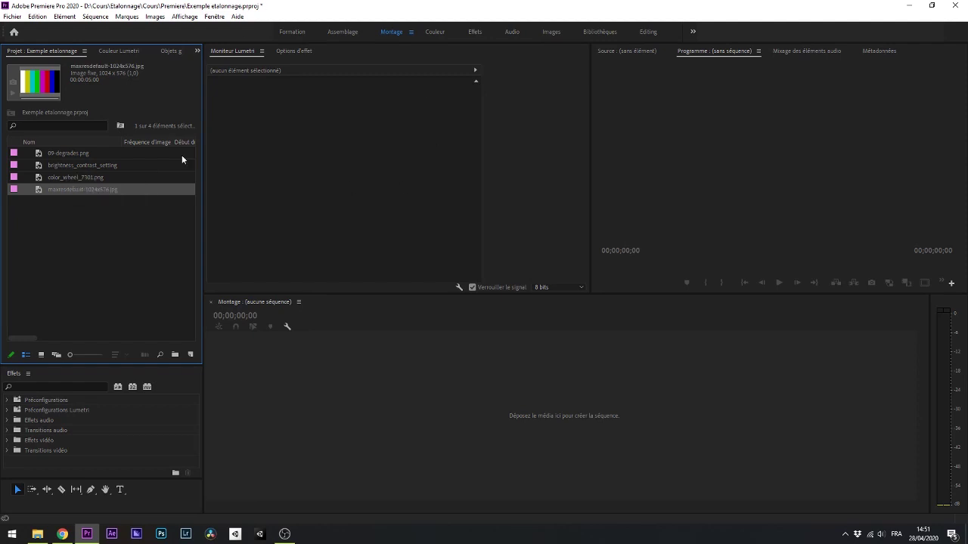
{"action": "left_click", "coordinate": [65, 166], "text": "ctrl"}
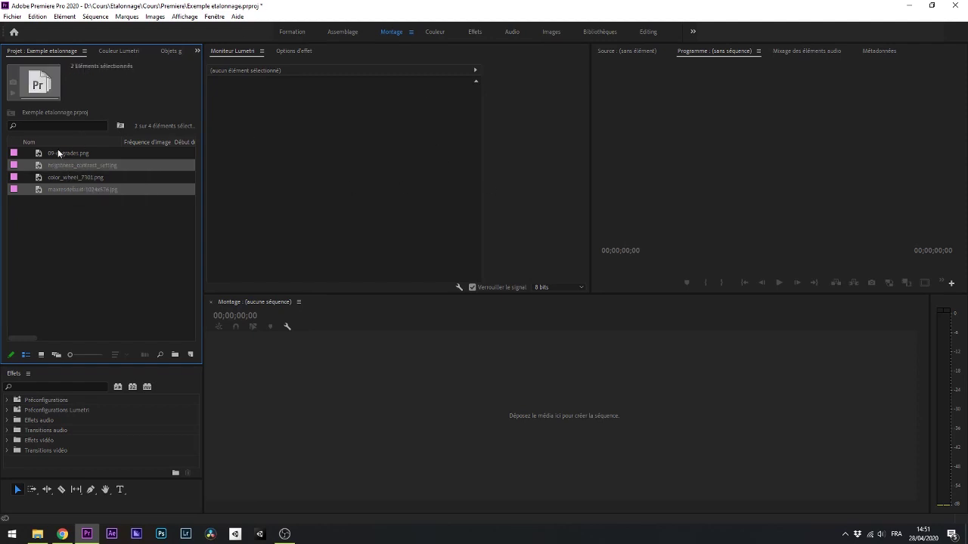
{"action": "left_click", "coordinate": [51, 152], "text": "ctrl"}
{"action": "left_click_drag", "start_coordinate": [51, 152], "coordinate": [442, 369]}
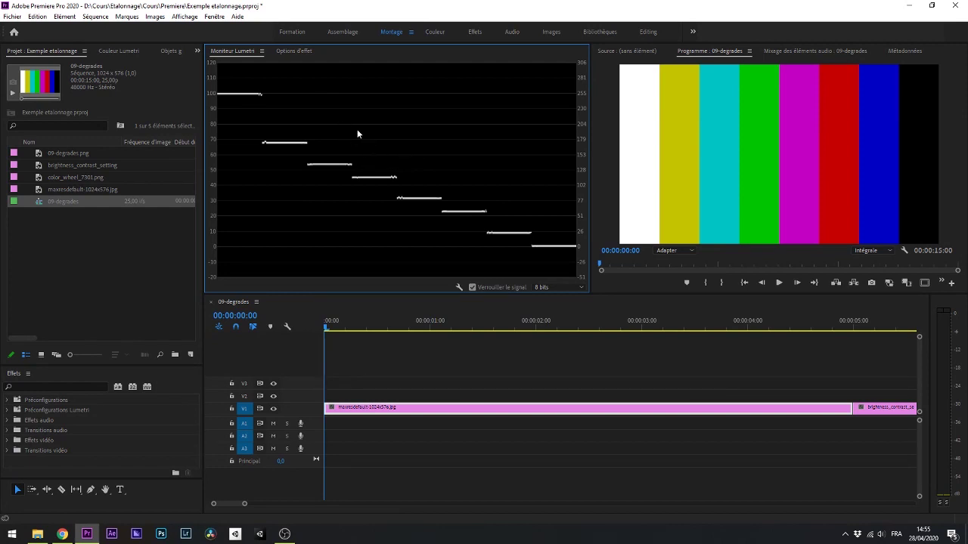
- Show the primary RVB waveforms (Formes d'ondes primaires) in the Lumetri scopes and hide the global luminance waveform
{"action": "right_click", "coordinate": [381, 143]}
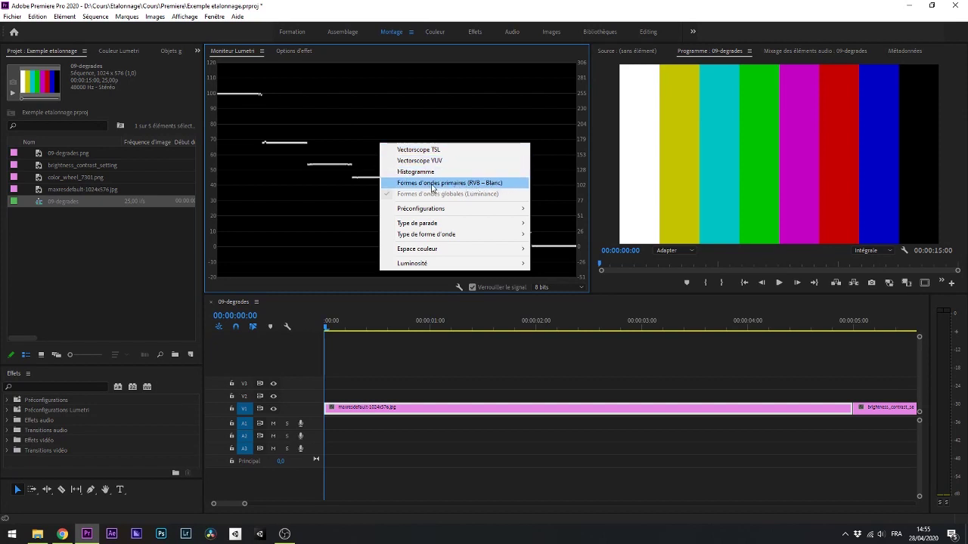
{"action": "left_click", "coordinate": [491, 188]}
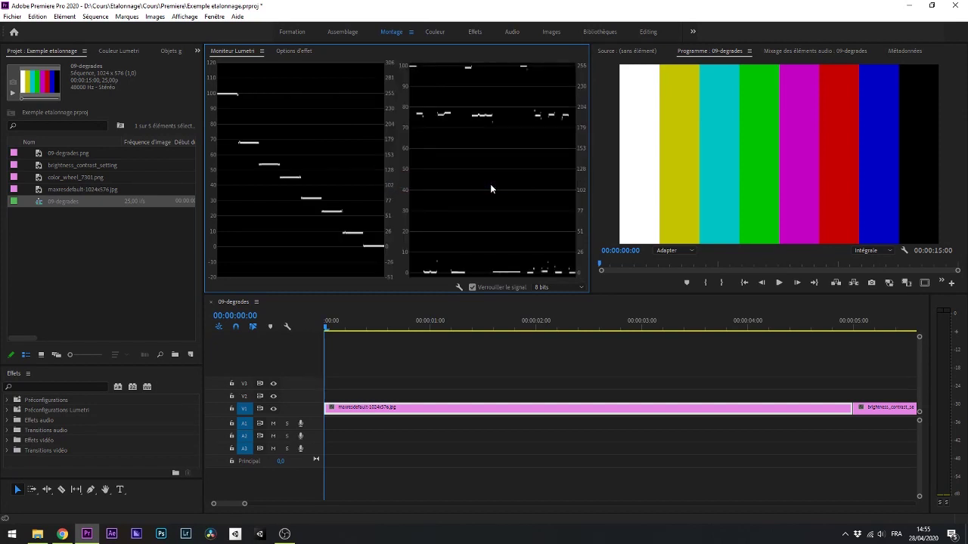
{"action": "right_click", "coordinate": [402, 164]}
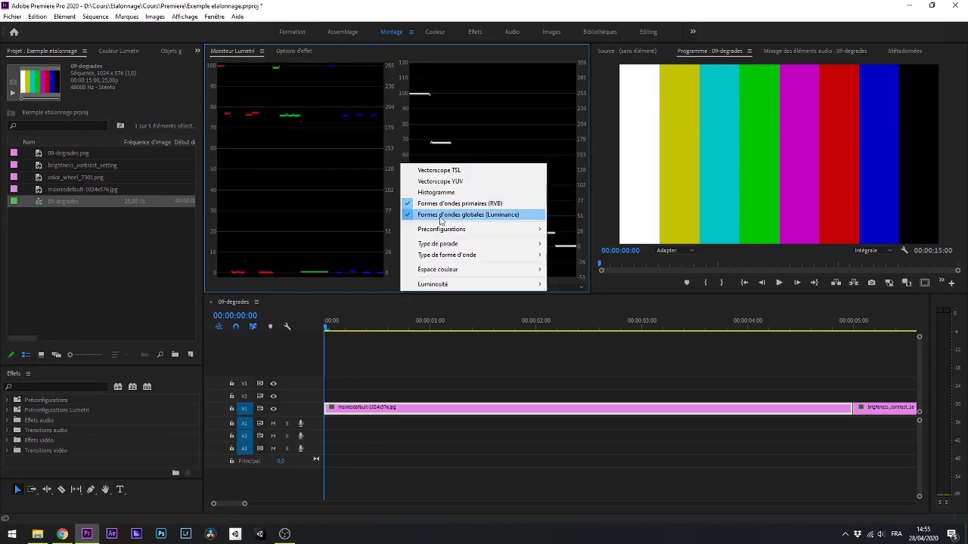
{"action": "left_click", "coordinate": [441, 218]}
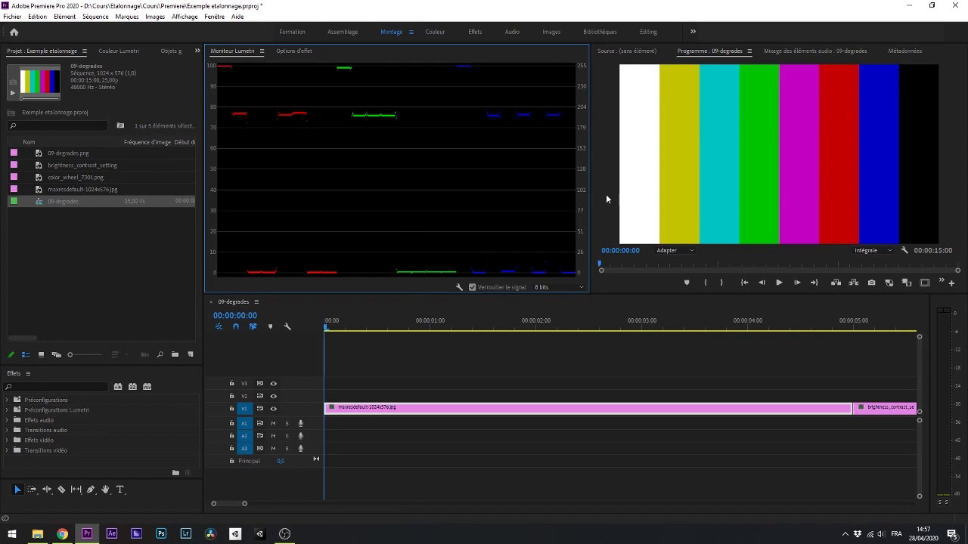
- Move the playhead onto the 09-degrades.png clip to examine its RVB waveforms
{"action": "right_click", "coordinate": [326, 143]}
{"action": "key", "text": "Escape"}
{"action": "key", "text": "minus"}
{"action": "key", "text": "minus"}
{"action": "key", "text": "minus"}
{"action": "key", "text": "minus"}
{"action": "key", "text": "minus"}
{"action": "key", "text": "minus"}
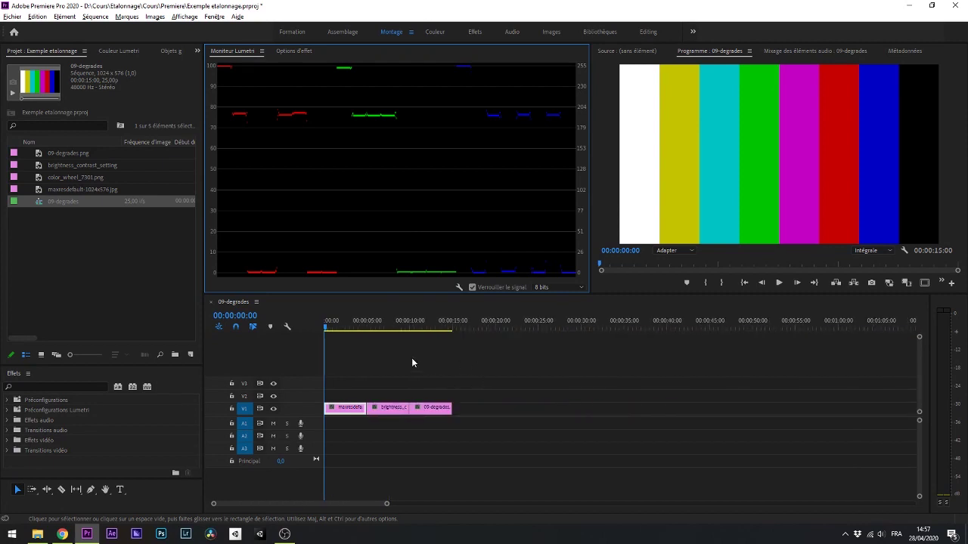
{"action": "left_click", "coordinate": [464, 326]}
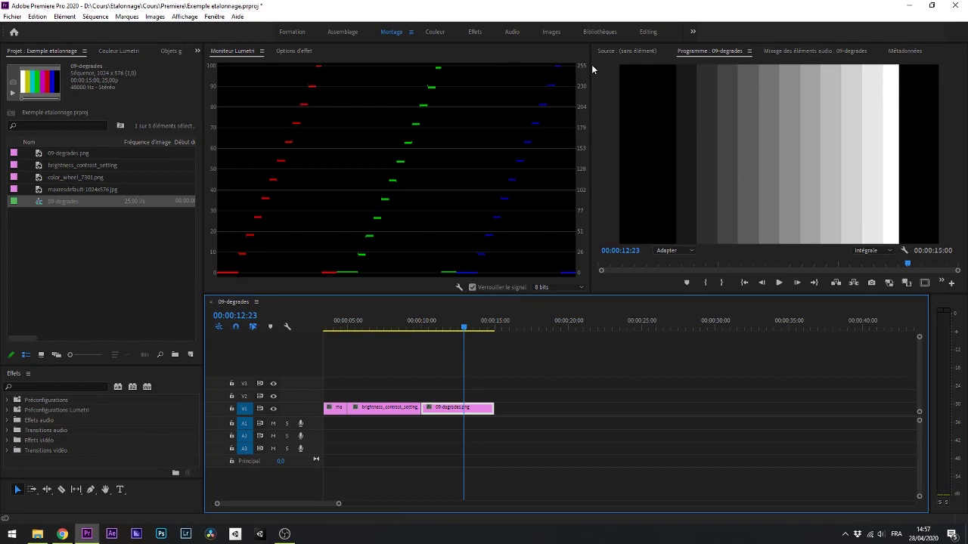
- Switch the Lumetri scopes back to the global luminance waveform only, hiding the primary RVB waveforms
{"action": "right_click", "coordinate": [399, 207]}
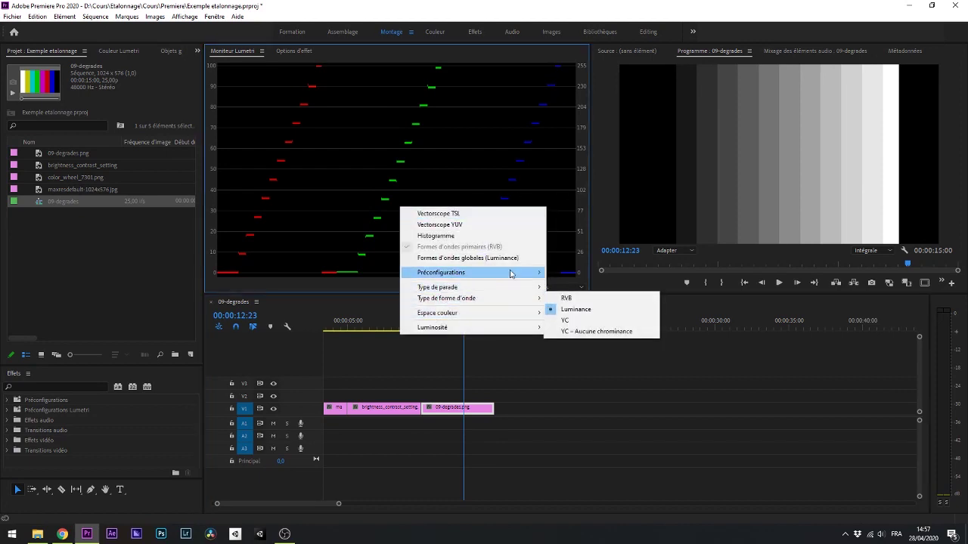
{"action": "left_click", "coordinate": [465, 258]}
{"action": "right_click", "coordinate": [313, 178]}
{"action": "left_click", "coordinate": [369, 218]}
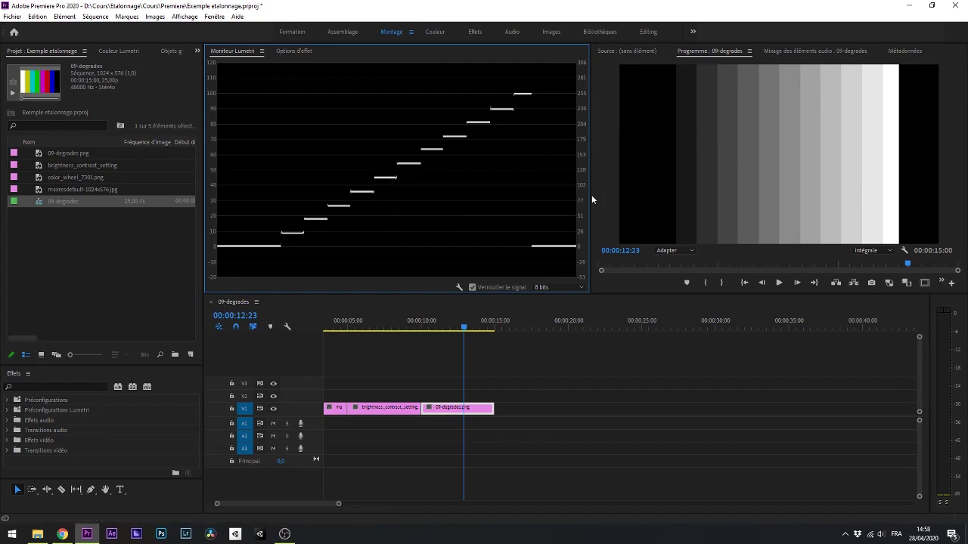
- Move the playhead to the brightness_contrast_setting clip and display the primary RVB waveforms beside its luminance waveform
{"action": "left_click", "coordinate": [383, 328]}
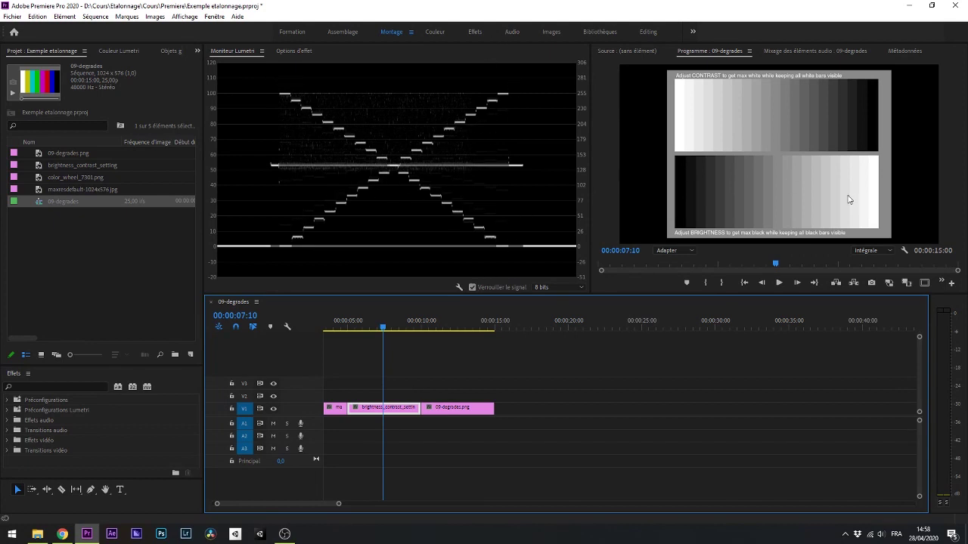
{"action": "right_click", "coordinate": [347, 175]}
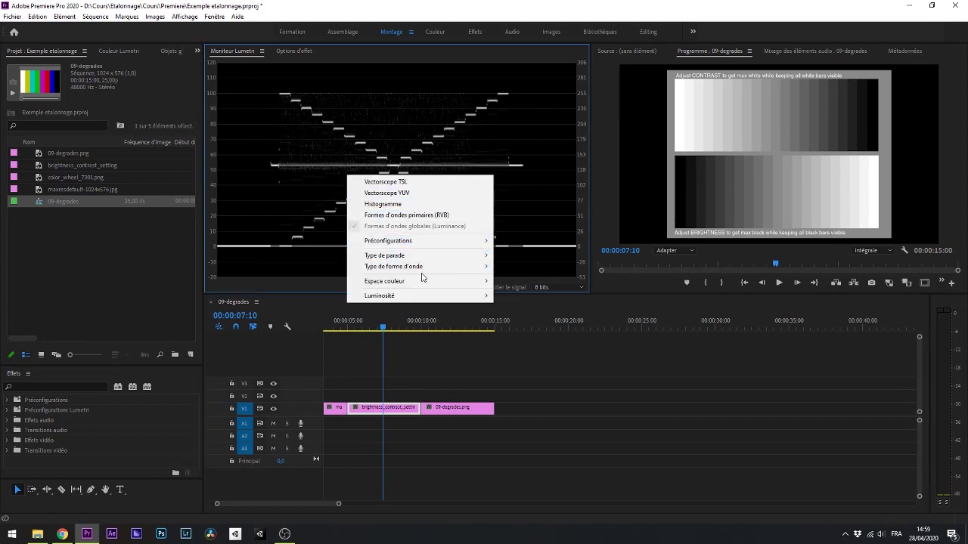
{"action": "left_click", "coordinate": [321, 196]}
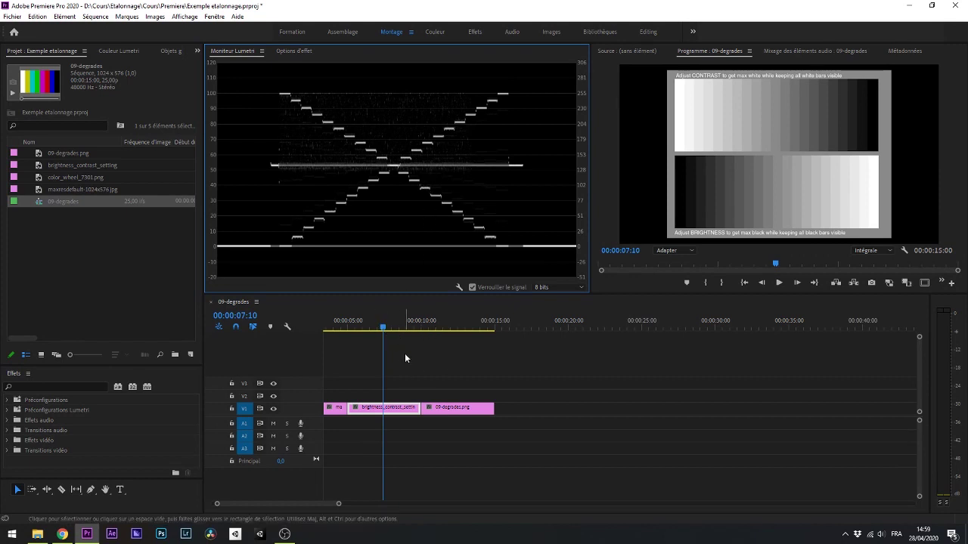
{"action": "right_click", "coordinate": [368, 188]}
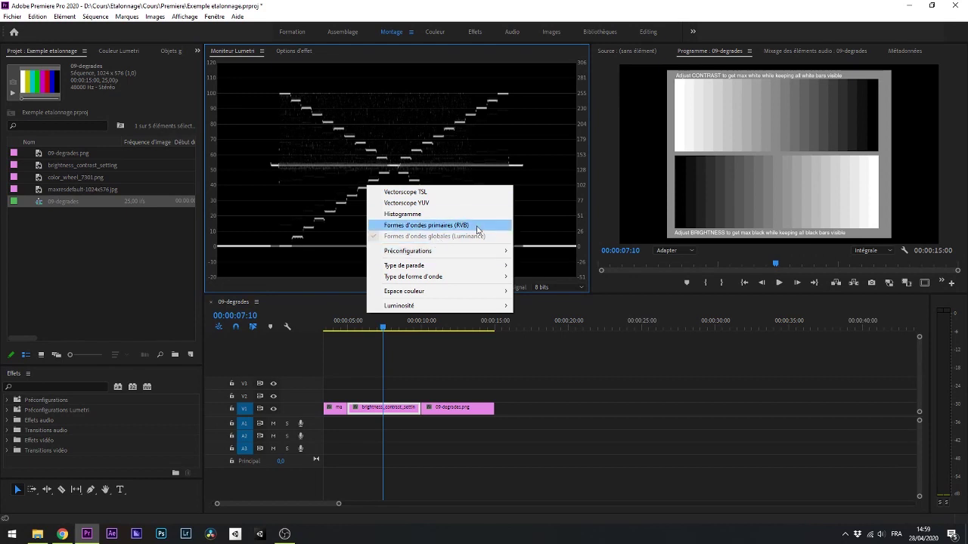
{"action": "left_click", "coordinate": [478, 228]}
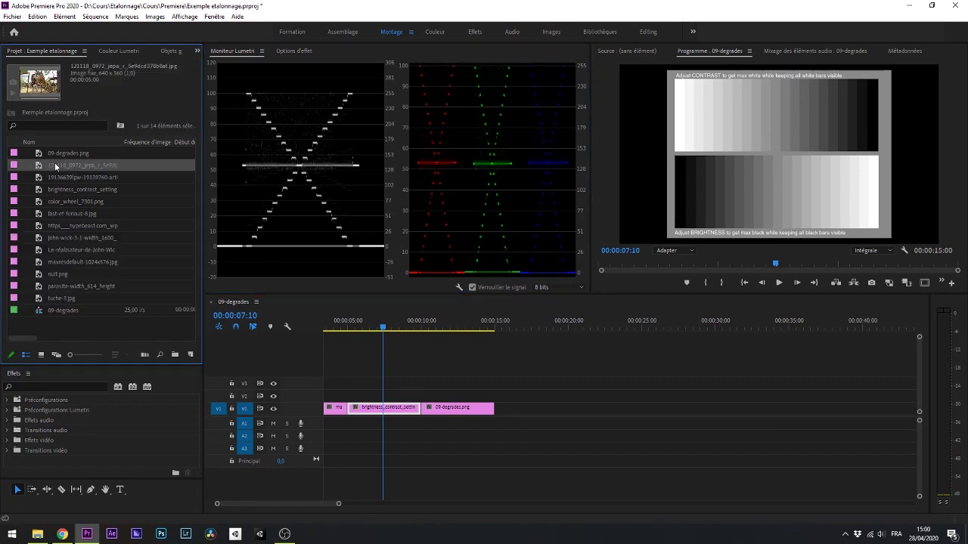
- Append the tiger photo 121118_0972 to the end of the sequence on V1 and place the playhead on it
{"action": "left_click_drag", "start_coordinate": [34, 168], "coordinate": [507, 412]}
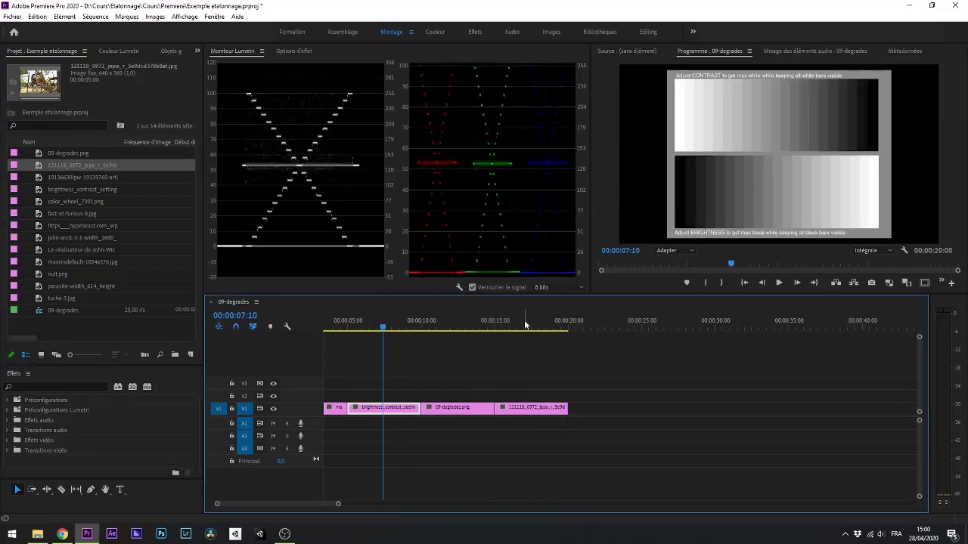
{"action": "left_click", "coordinate": [523, 326]}
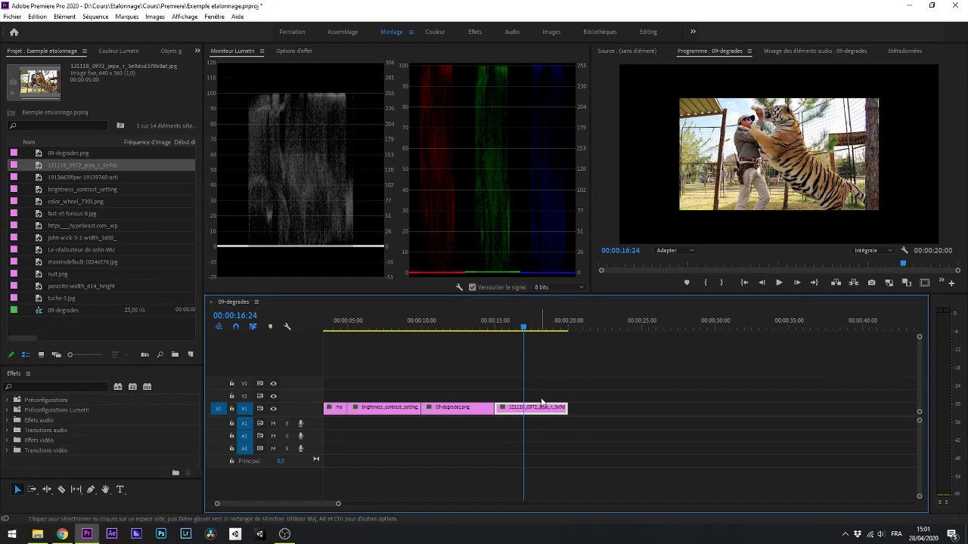
- Review the waveforms of the 09-degrades.png clip and bring the playhead back to the colour bars clip at 00:00:02:12
{"action": "left_click", "coordinate": [474, 323]}
{"action": "scroll", "coordinate": [423, 327], "scroll_direction": "left", "scroll_amount": 2}
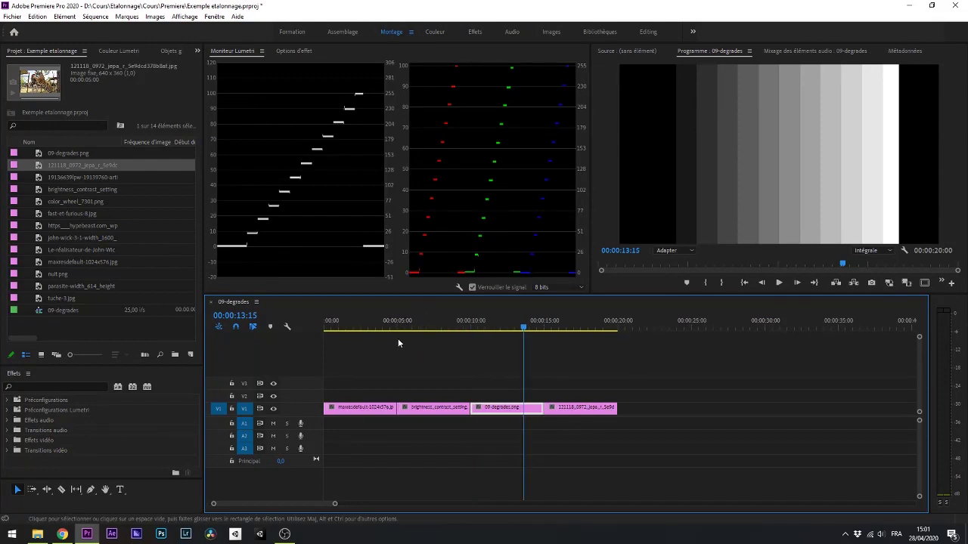
{"action": "left_click", "coordinate": [375, 327]}
{"action": "left_click", "coordinate": [361, 327]}
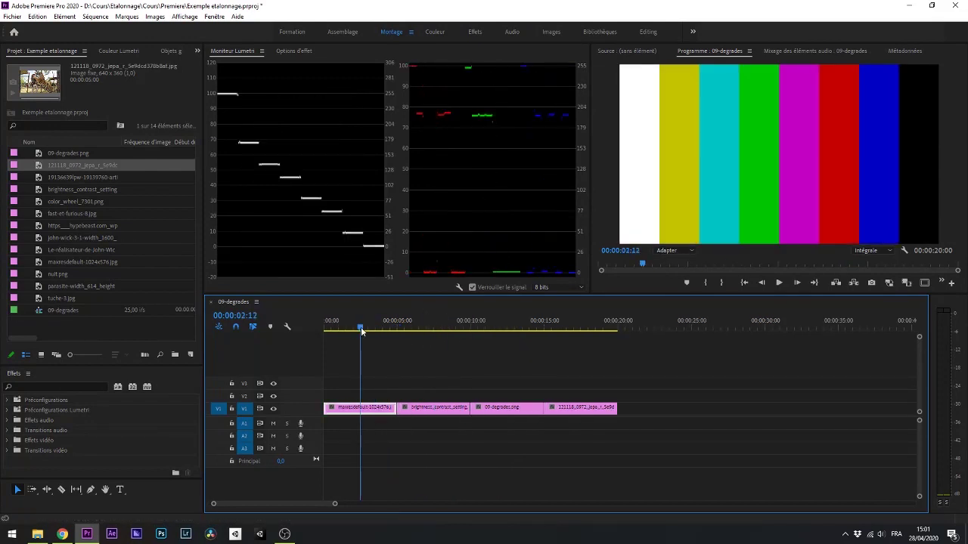
- Show only the Vectorscope YUV in the Lumetri scopes, hiding both the primary RVB and global luminance waveforms
{"action": "right_click", "coordinate": [341, 167]}
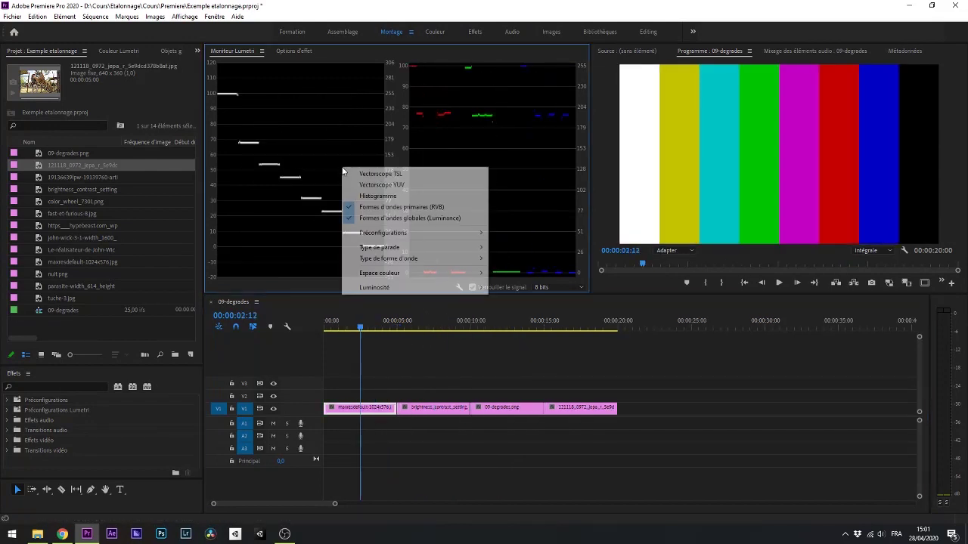
{"action": "left_click", "coordinate": [399, 211]}
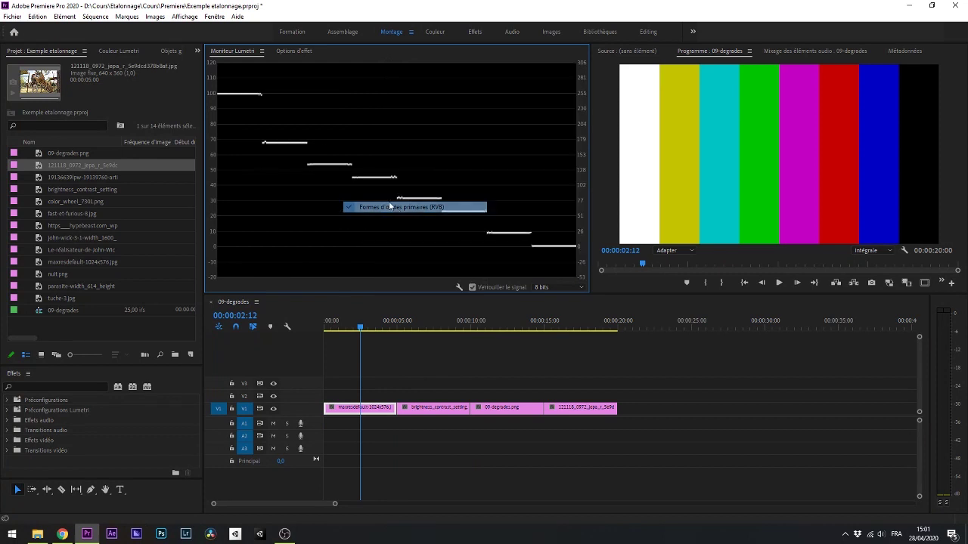
{"action": "right_click", "coordinate": [316, 140]}
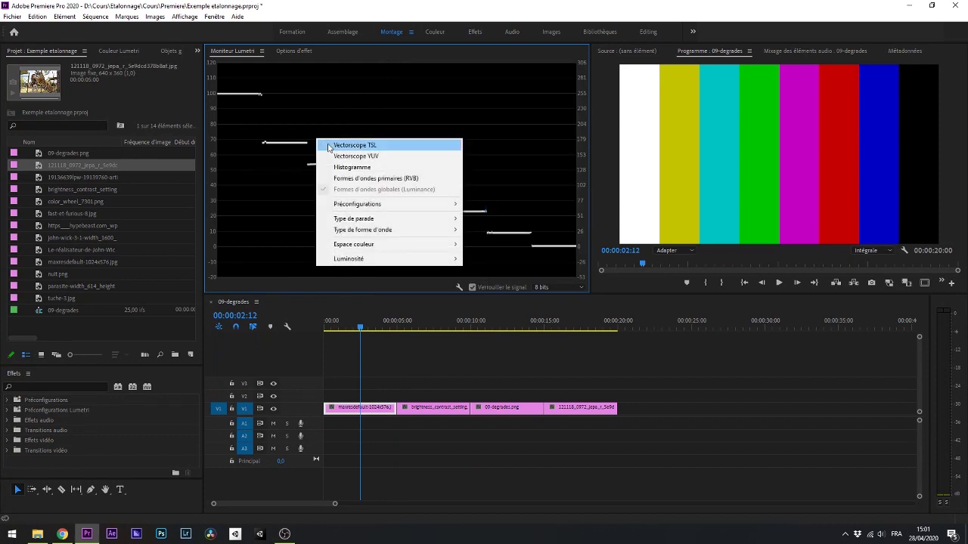
{"action": "left_click", "coordinate": [381, 155]}
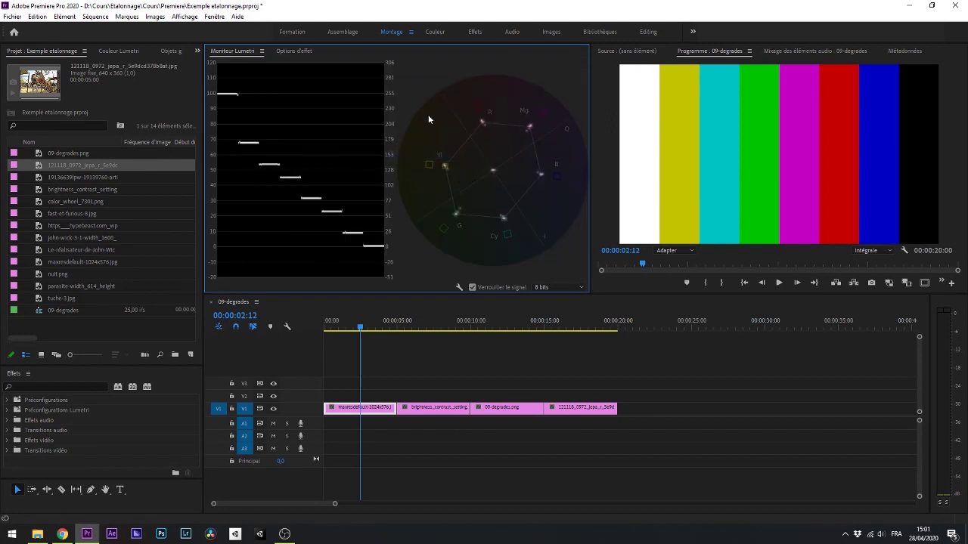
{"action": "right_click", "coordinate": [385, 242]}
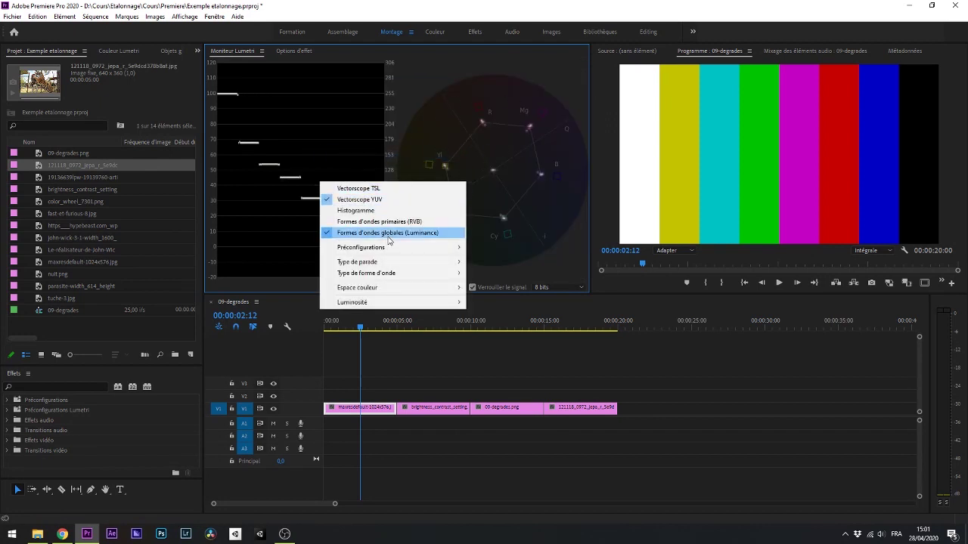
{"action": "left_click", "coordinate": [387, 234]}
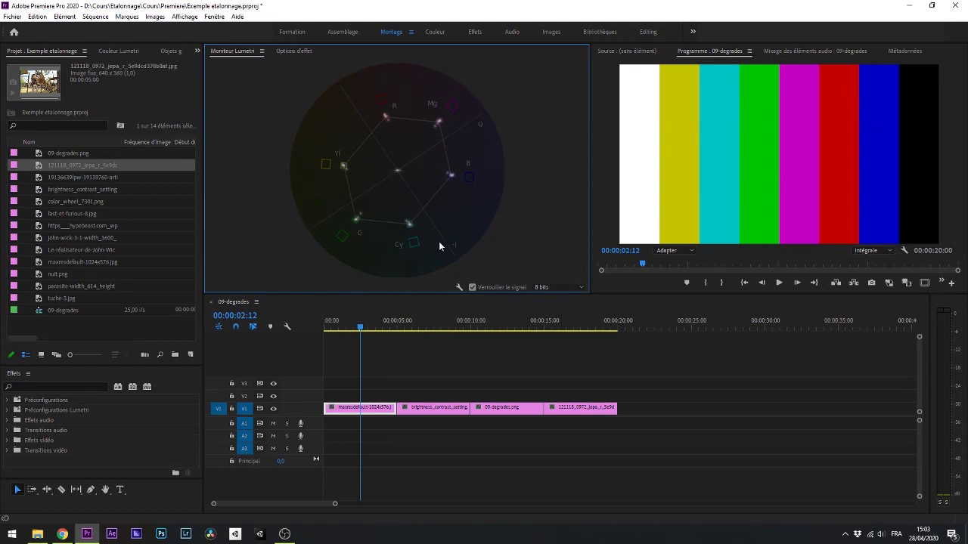
- Compare the vectorscope traces of color_wheel_7301.png, the colour bars clip and the tiger photo, returning to the colour bars at 00:00:02:10
{"action": "double_click", "coordinate": [40, 202]}
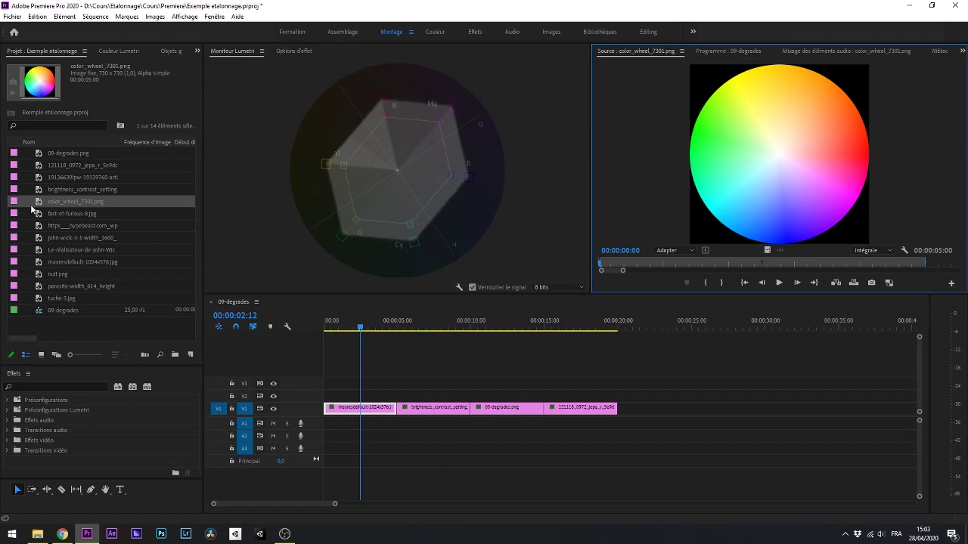
{"action": "left_click", "coordinate": [362, 329]}
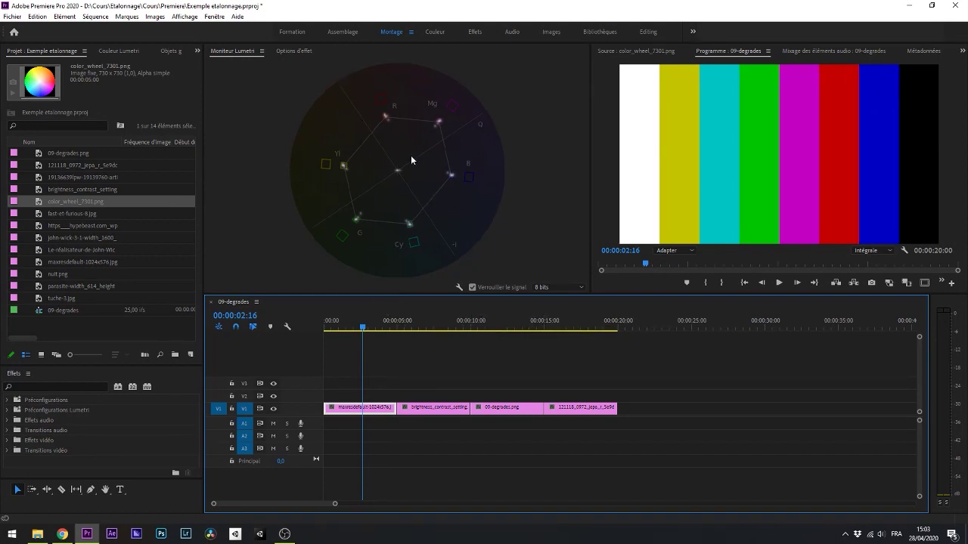
{"action": "left_click", "coordinate": [571, 328]}
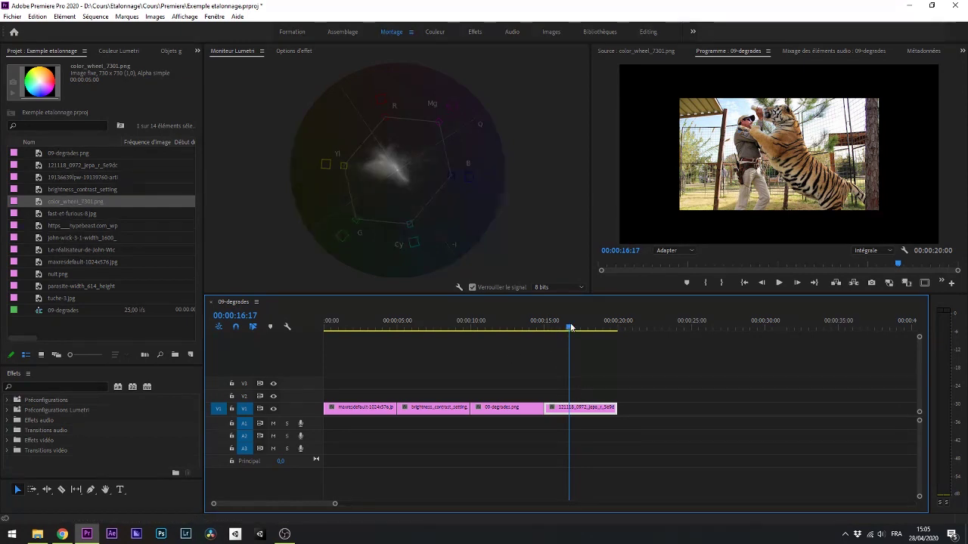
{"action": "left_click", "coordinate": [360, 327]}
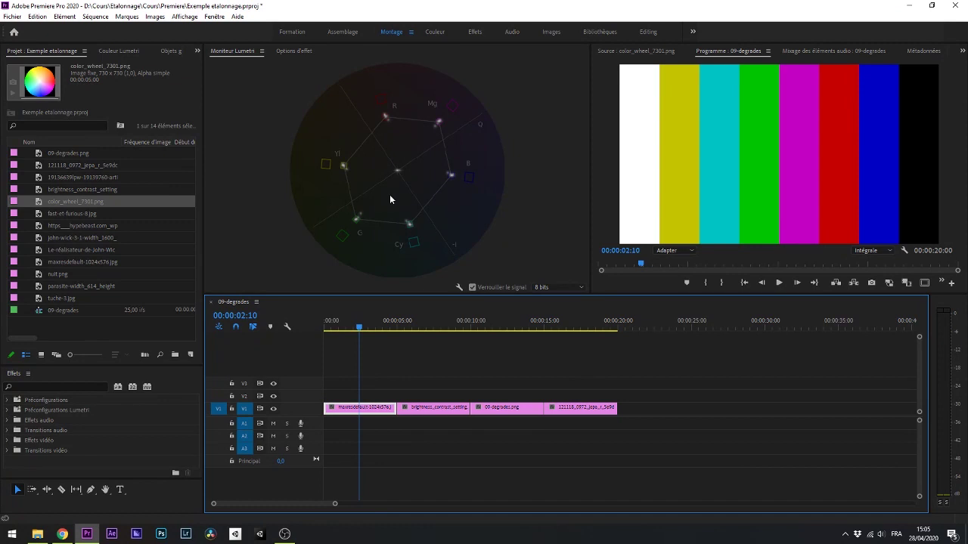
- Display the Lumetri Correction de base settings for the colour bars clip, down to Saturation
{"action": "left_click", "coordinate": [121, 50]}
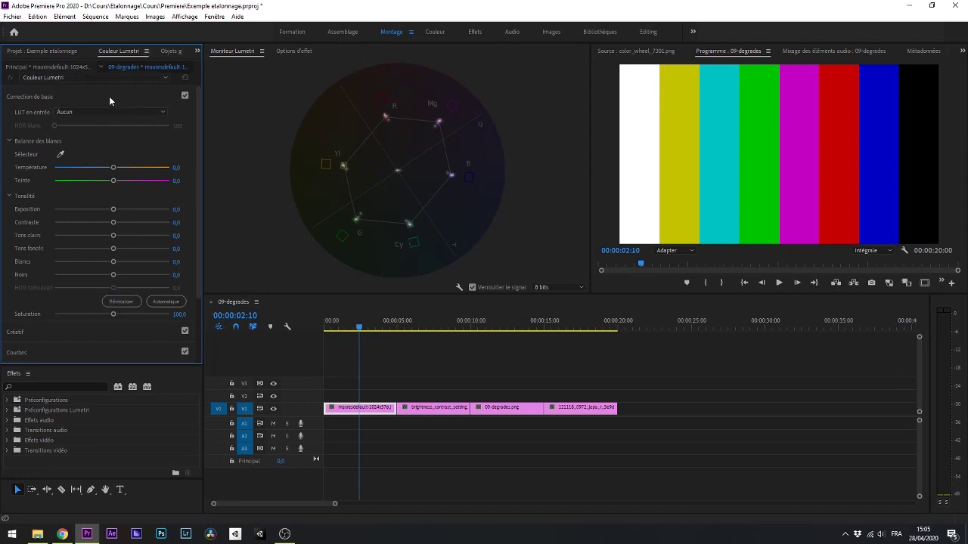
{"action": "left_click", "coordinate": [52, 97]}
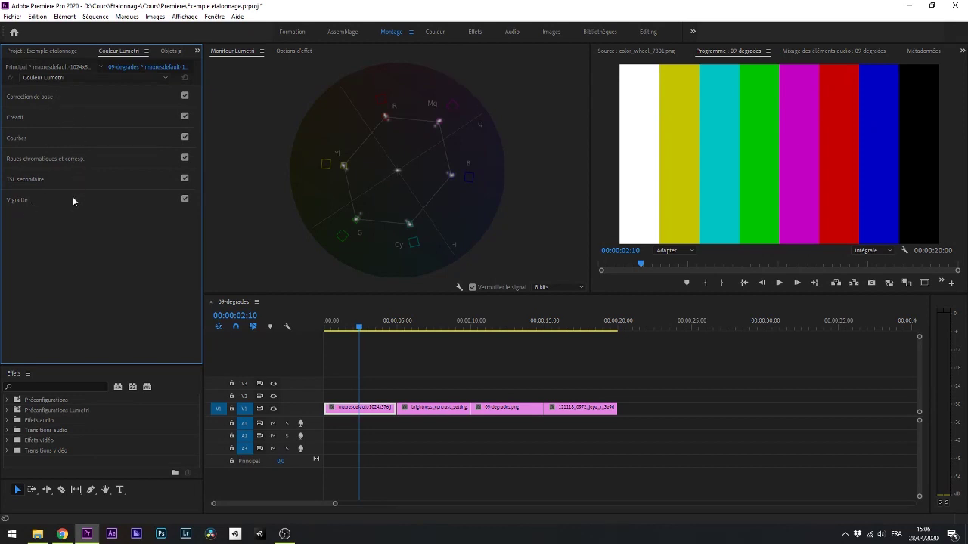
{"action": "left_click", "coordinate": [31, 96]}
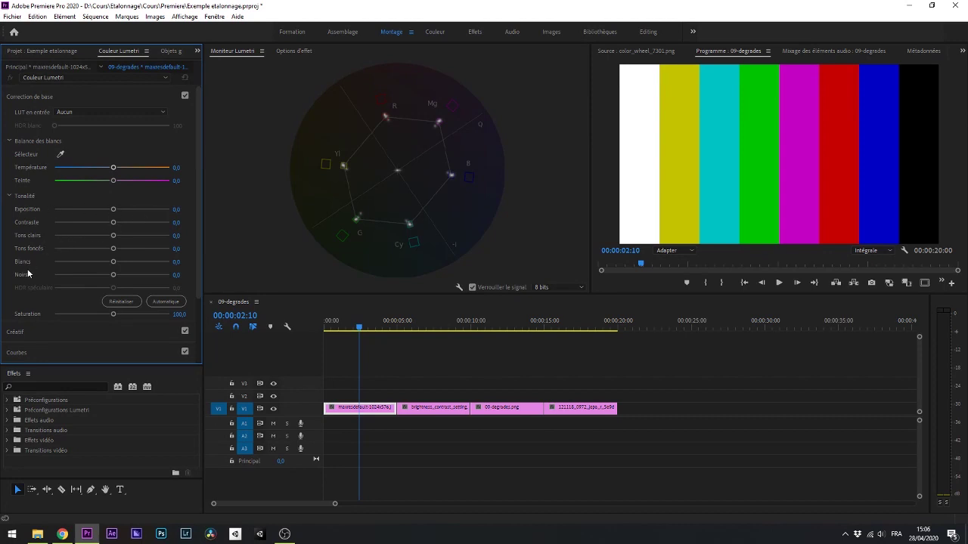
{"action": "scroll", "coordinate": [30, 308], "scroll_direction": "down", "scroll_amount": 1}
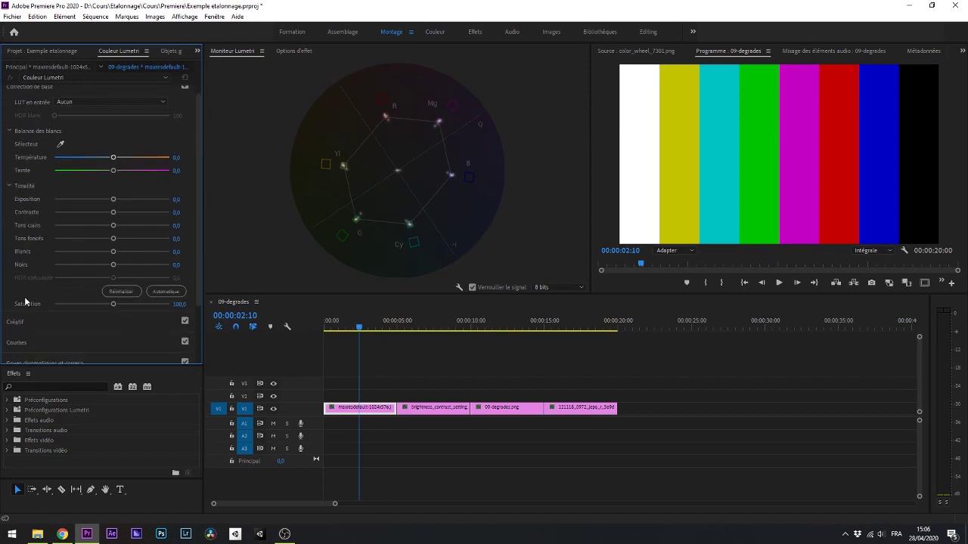
- Move the playhead to the 09-degrades.png clip and show only its global luminance waveform in the Lumetri scopes
{"action": "left_click_drag", "start_coordinate": [375, 324], "coordinate": [504, 330]}
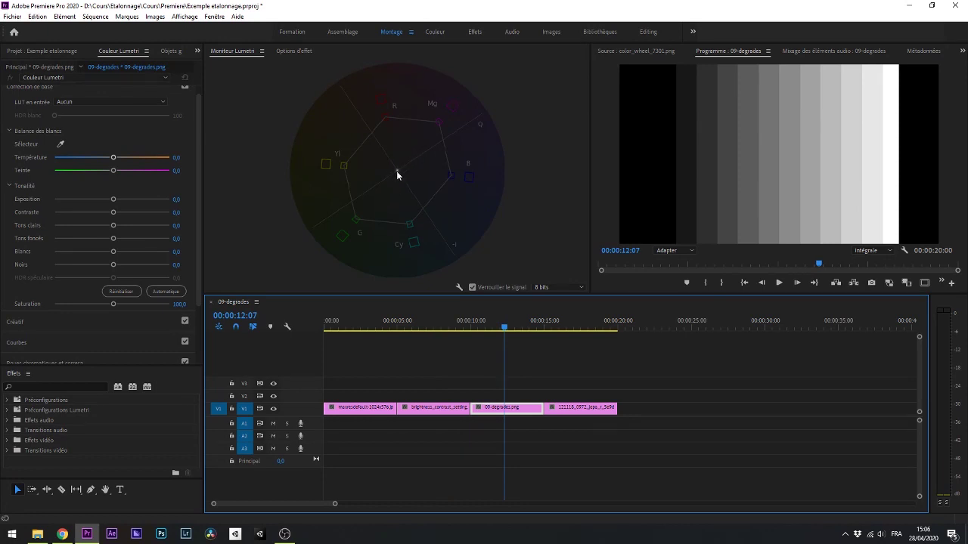
{"action": "right_click", "coordinate": [377, 170]}
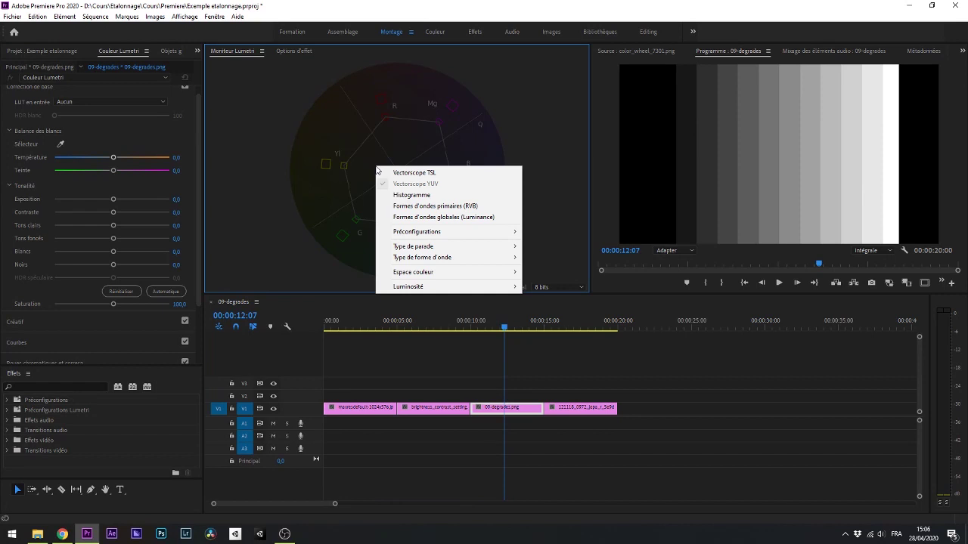
{"action": "key", "text": "Escape"}
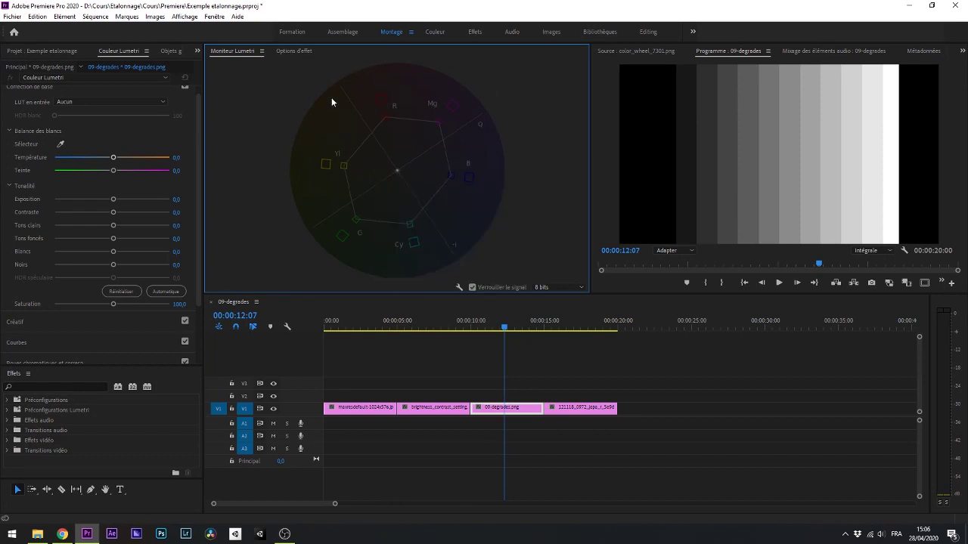
{"action": "right_click", "coordinate": [386, 158]}
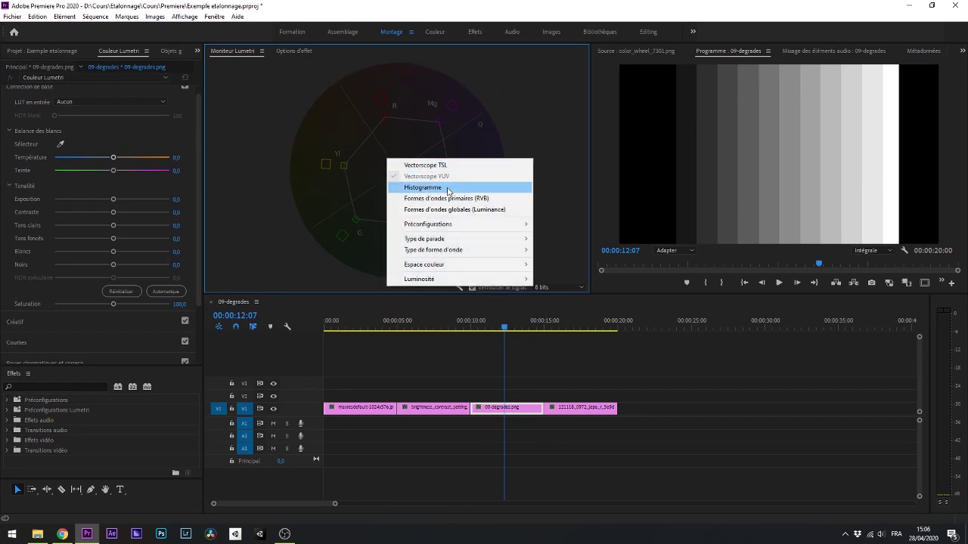
{"action": "left_click", "coordinate": [455, 215]}
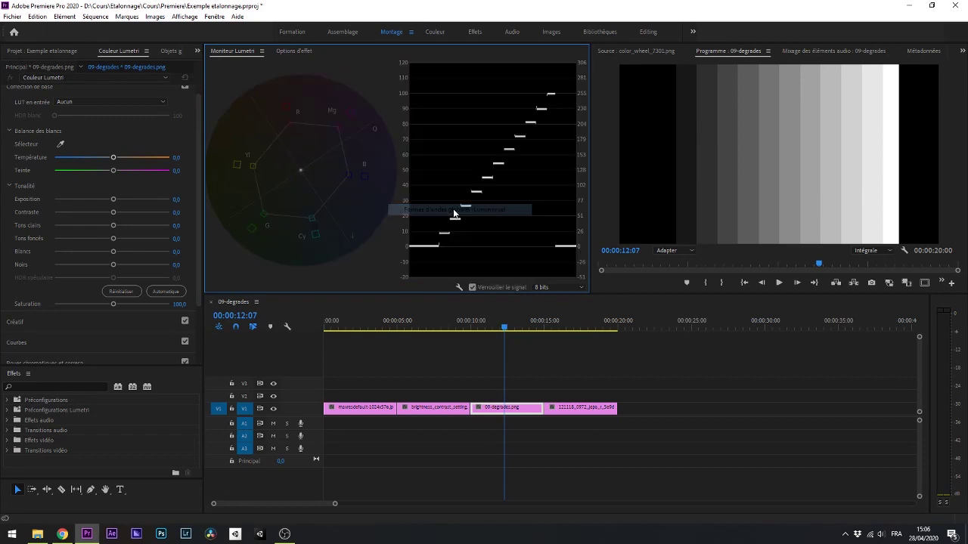
{"action": "right_click", "coordinate": [336, 169]}
{"action": "left_click", "coordinate": [392, 188]}
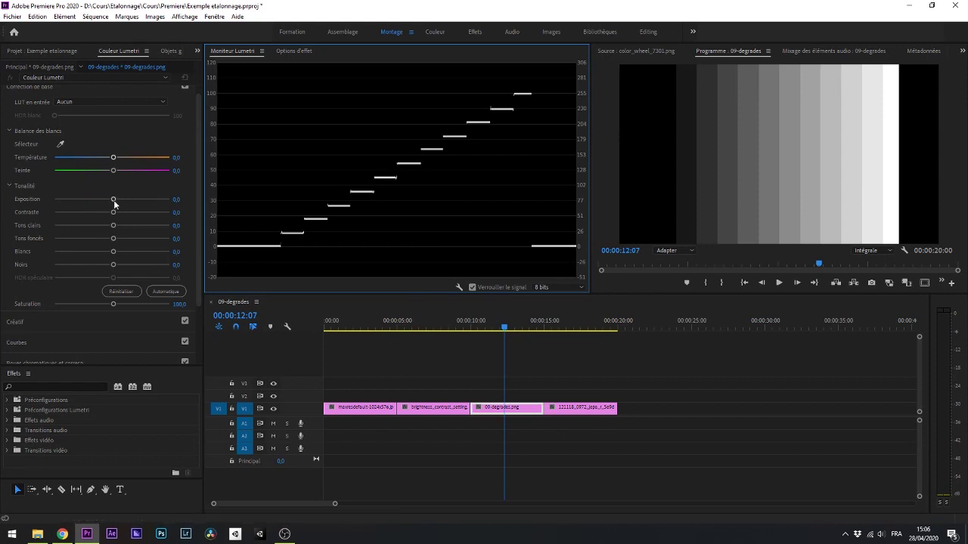
- Test Exposition on the grey gradient clip at 3.5, its maximum and -1.0, and finish at 0.2
{"action": "left_click", "coordinate": [766, 139]}
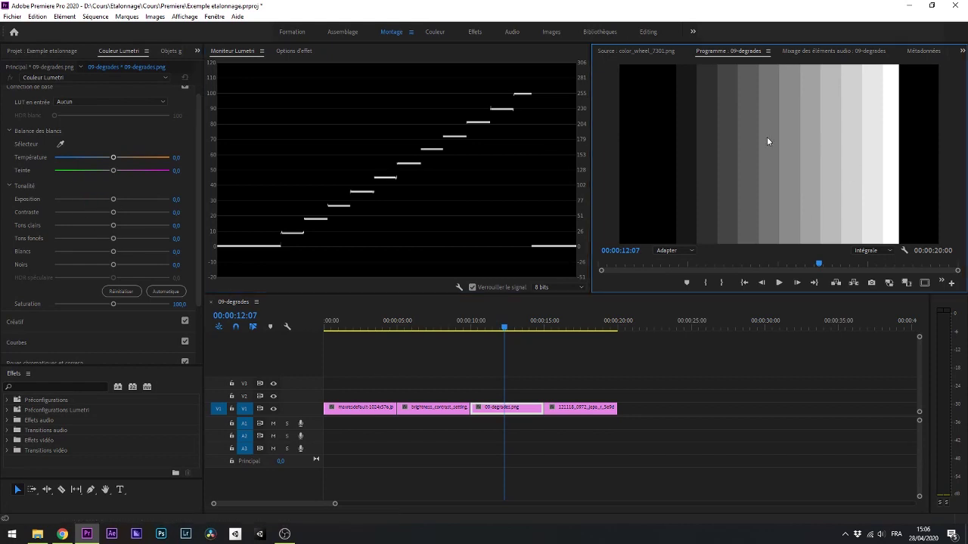
{"action": "left_click", "coordinate": [455, 162]}
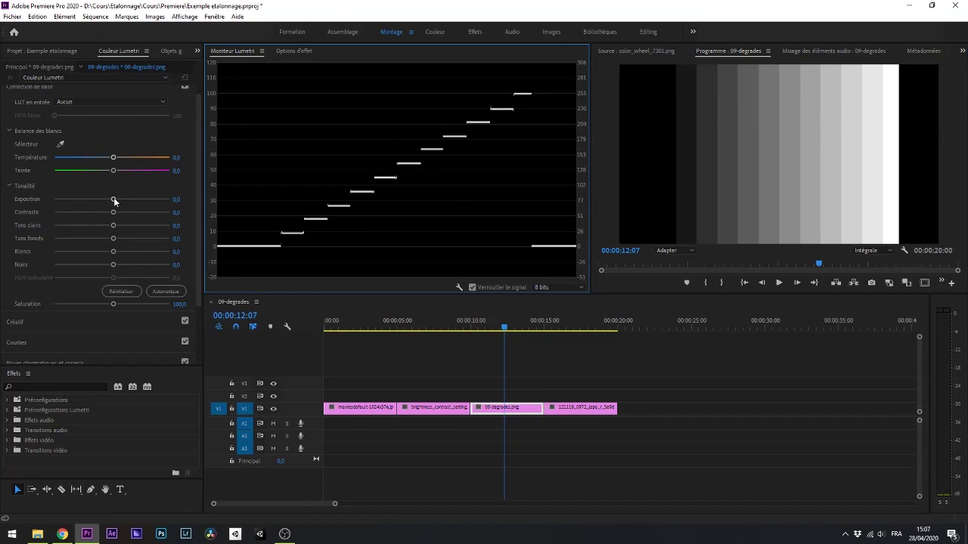
{"action": "left_click_drag", "start_coordinate": [113, 198], "coordinate": [149, 196]}
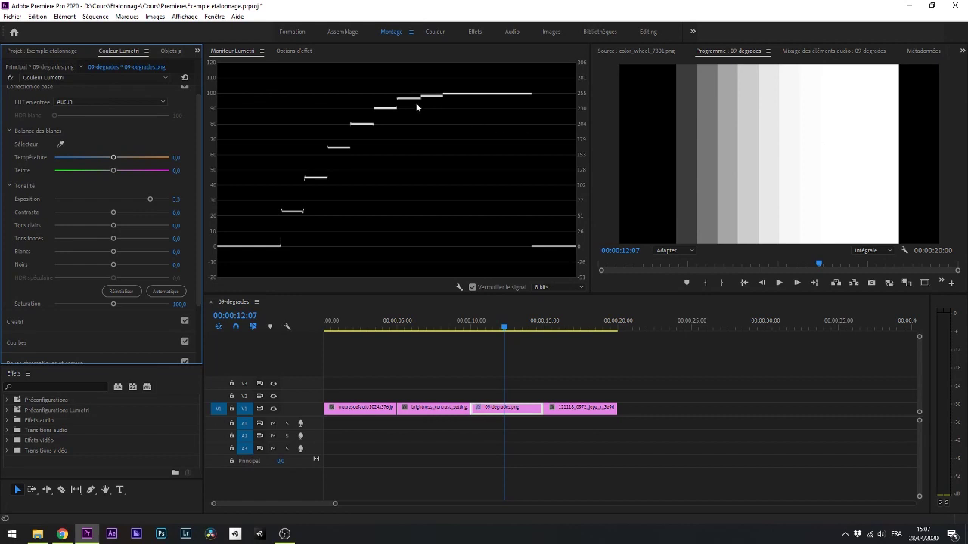
{"action": "left_click_drag", "start_coordinate": [151, 200], "coordinate": [216, 194]}
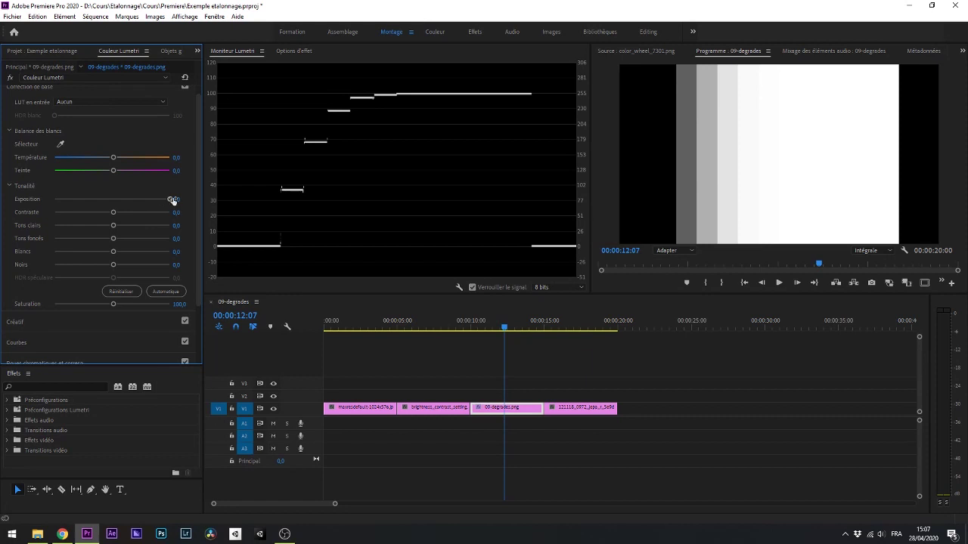
{"action": "left_click_drag", "start_coordinate": [172, 200], "coordinate": [100, 205]}
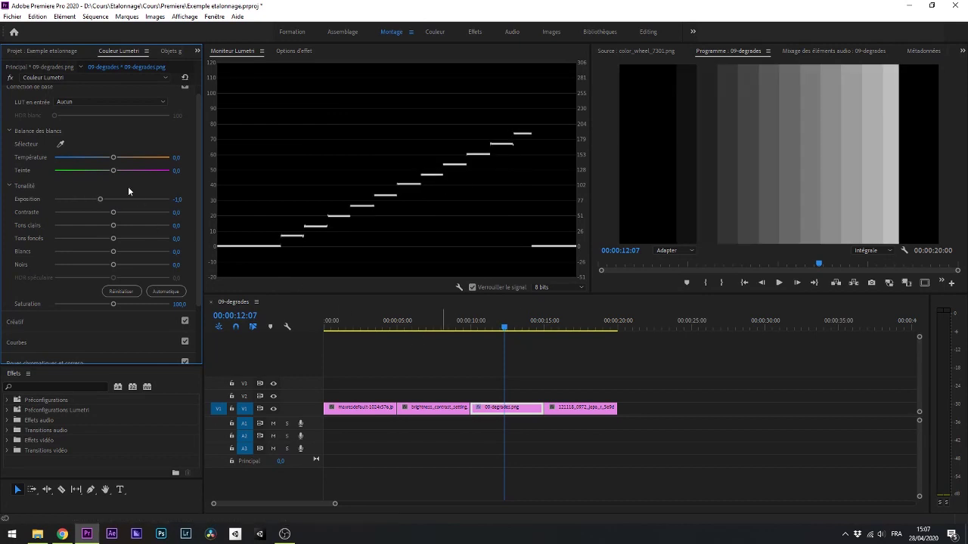
{"action": "double_click", "coordinate": [100, 198]}
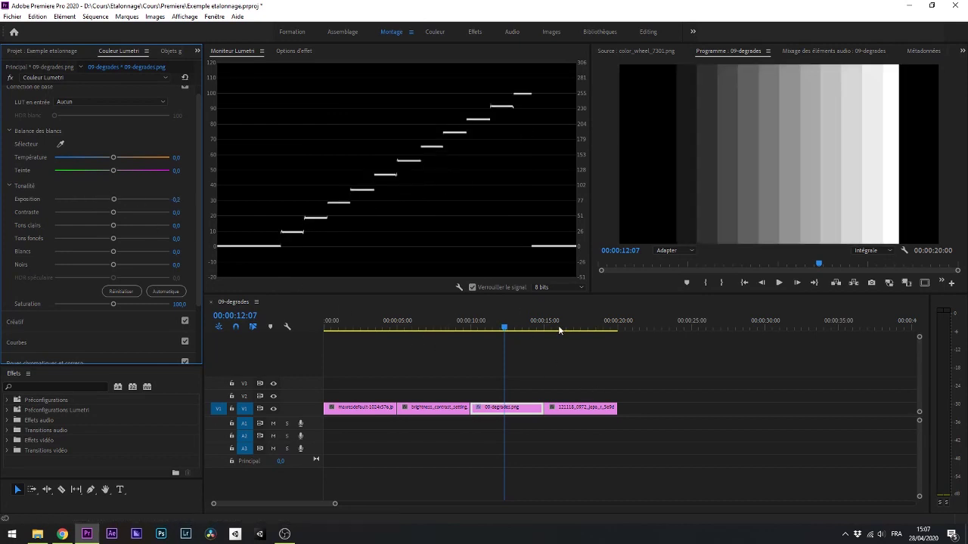
- Place the playhead on the tiger photo at 00:00:17:09, enlarge the photo to fill the frame and reselect its clip
{"action": "left_click", "coordinate": [580, 327]}
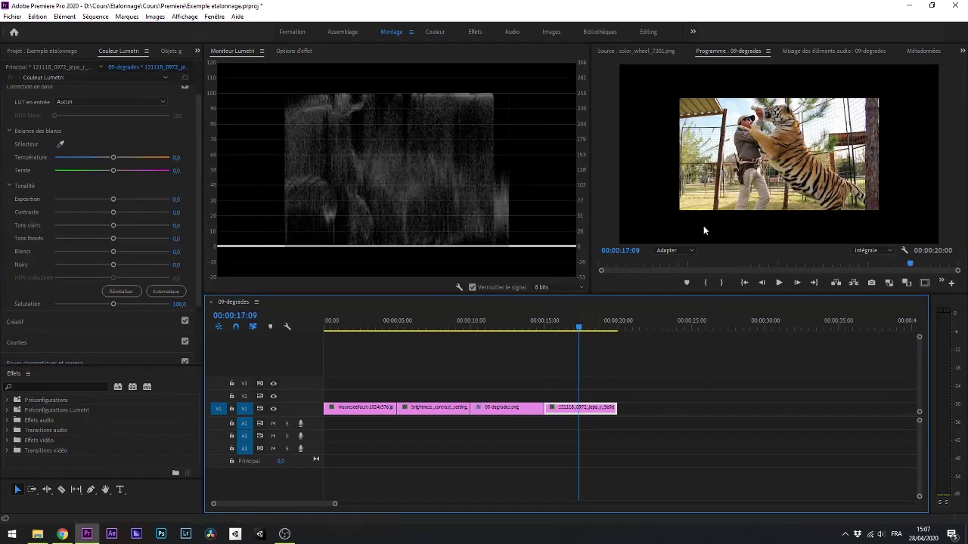
{"action": "left_click", "coordinate": [722, 198]}
{"action": "double_click", "coordinate": [731, 171]}
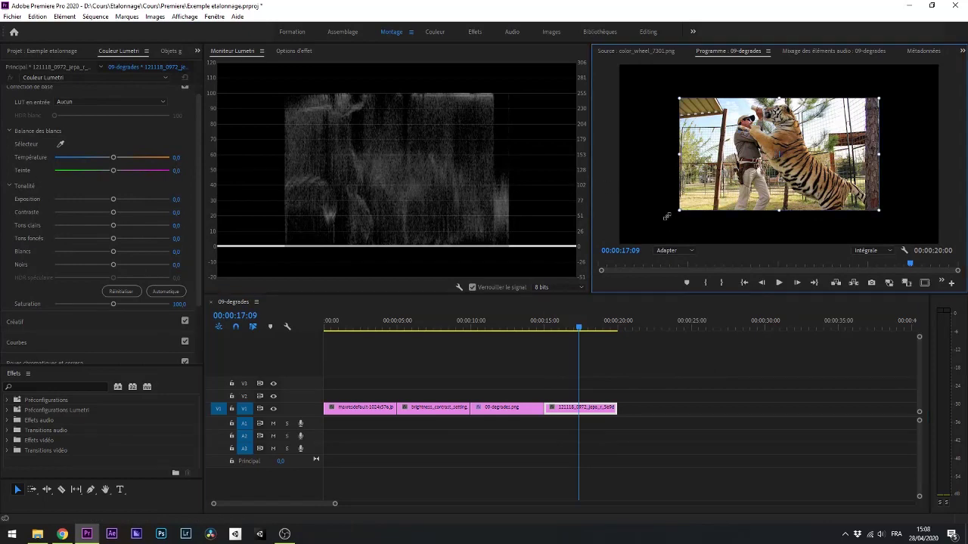
{"action": "left_click_drag", "start_coordinate": [673, 213], "coordinate": [615, 250]}
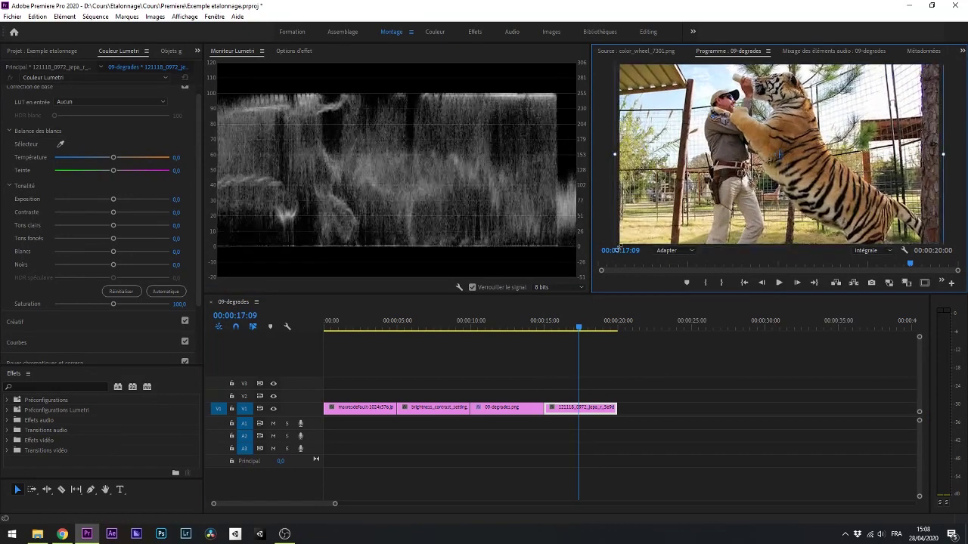
{"action": "left_click", "coordinate": [535, 360]}
{"action": "left_click", "coordinate": [598, 408]}
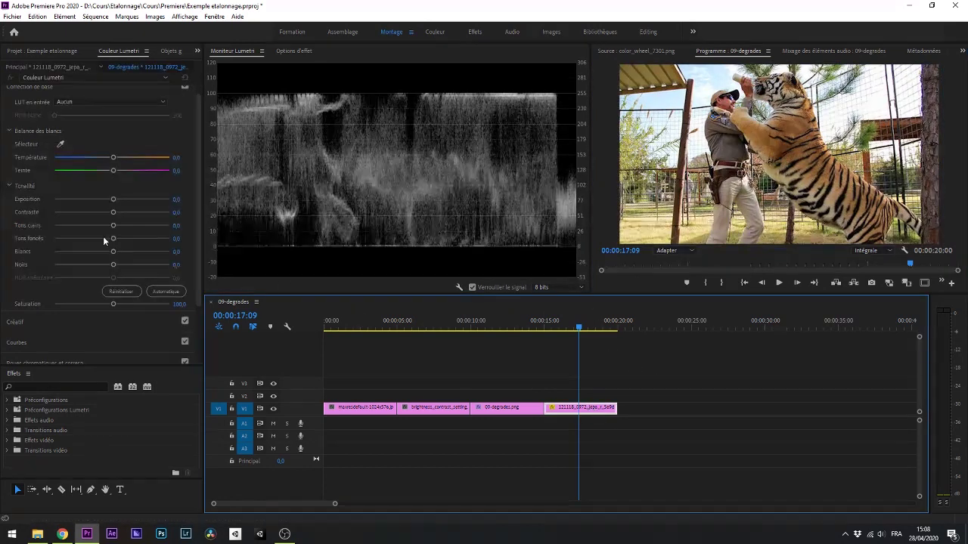
- Try Exposition on the tiger photo, then Contraste at -100, 100 and 150, resetting both to 0
{"action": "mouse_move", "coordinate": [114, 201]}
{"action": "left_mouse_down"}
{"action": "mouse_move", "coordinate": [196, 196]}
{"action": "mouse_move", "coordinate": [80, 204]}
{"action": "mouse_move", "coordinate": [214, 215]}
{"action": "mouse_move", "coordinate": [120, 211]}
{"action": "mouse_move", "coordinate": [113, 201]}
{"action": "left_mouse_up"}
{"action": "double_click", "coordinate": [113, 199]}
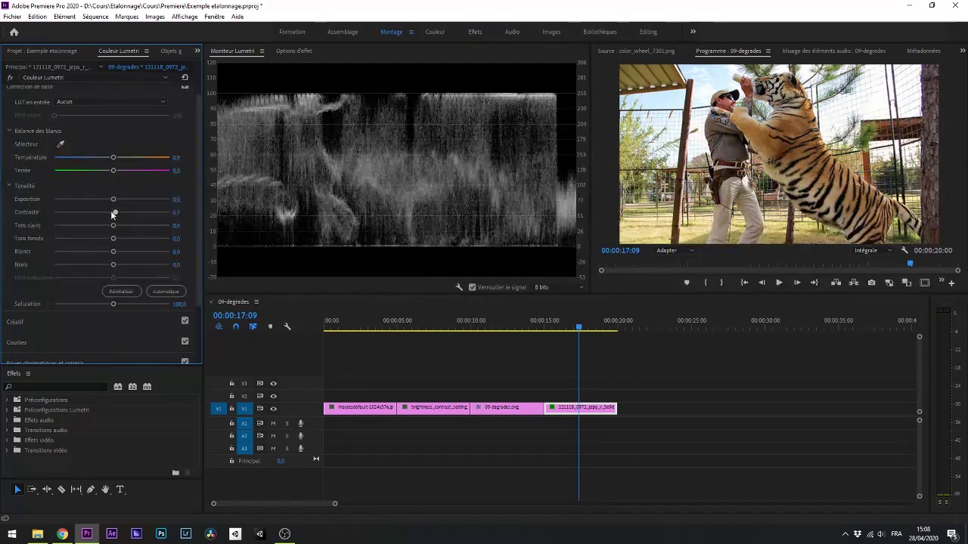
{"action": "left_click_drag", "start_coordinate": [114, 213], "coordinate": [48, 203]}
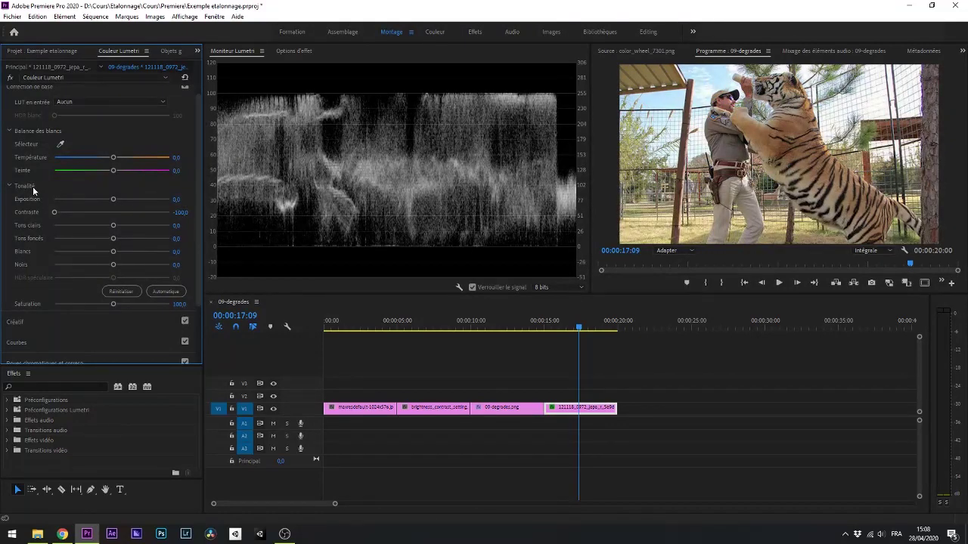
{"action": "left_click_drag", "start_coordinate": [53, 214], "coordinate": [278, 195]}
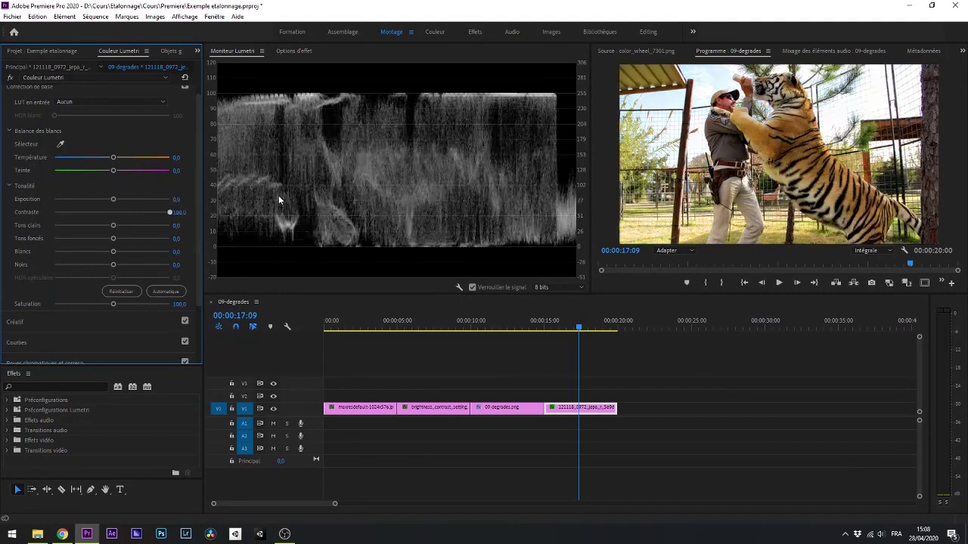
{"action": "left_click_drag", "start_coordinate": [178, 212], "coordinate": [590, 187]}
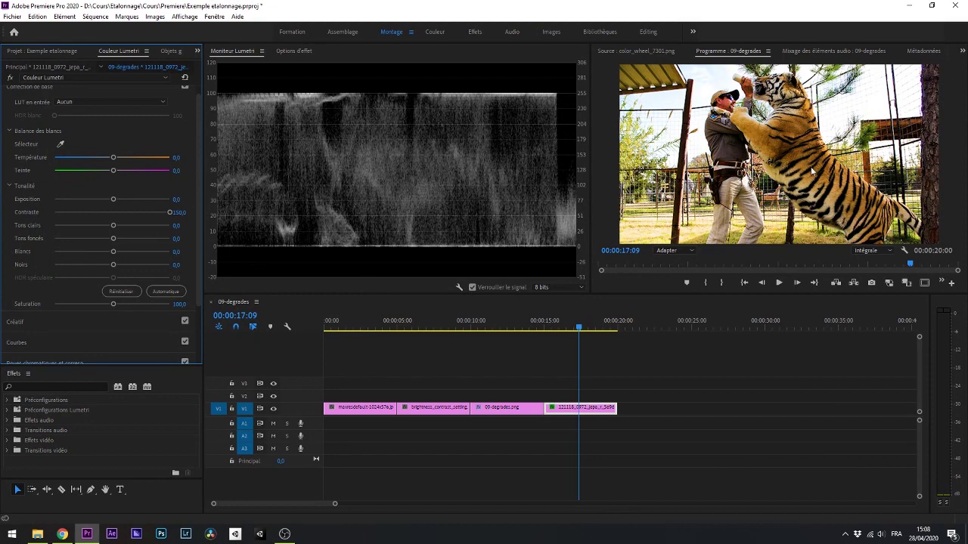
{"action": "key", "text": "Left"}
{"action": "key", "text": "Left"}
{"action": "key", "text": "Left"}
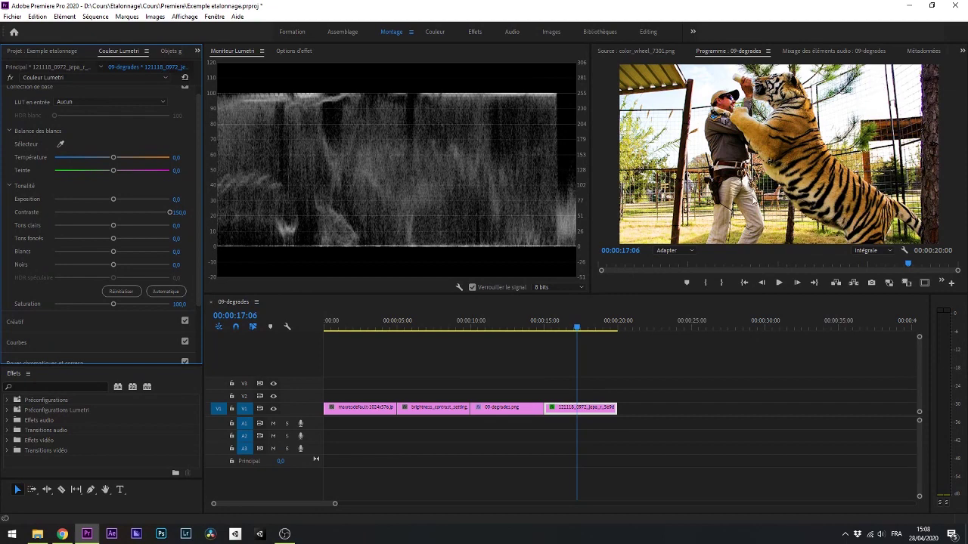
{"action": "double_click", "coordinate": [170, 214]}
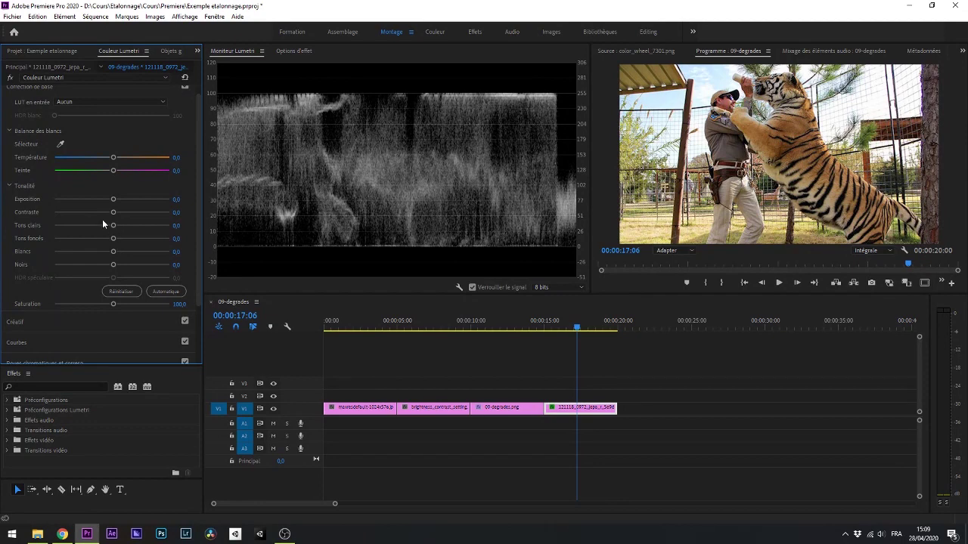
- Try Tons clairs at 49.3 and lower, adjust Tons foncés on the tiger photo, and reset both to 0
{"action": "left_click_drag", "start_coordinate": [114, 225], "coordinate": [139, 225]}
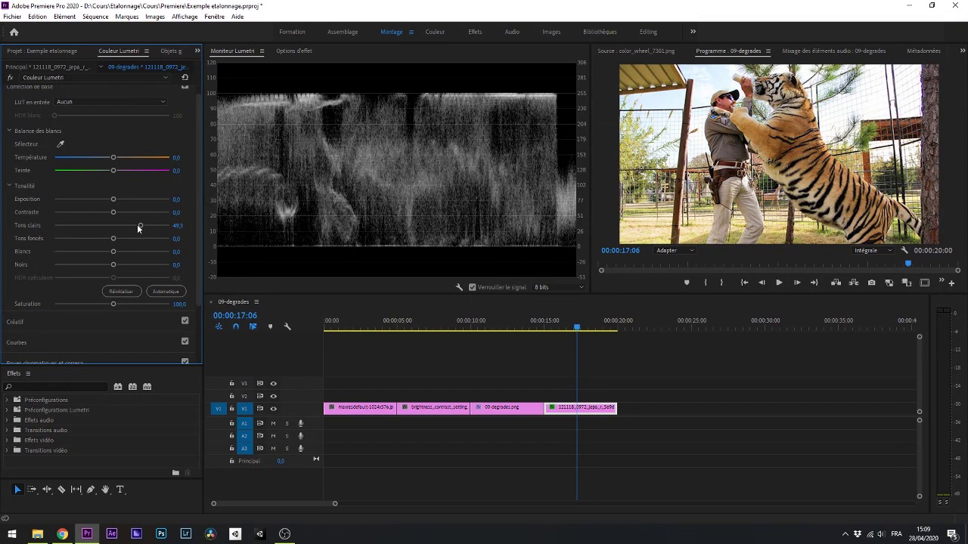
{"action": "left_click_drag", "start_coordinate": [143, 221], "coordinate": [112, 276]}
{"action": "double_click", "coordinate": [109, 225]}
{"action": "double_click", "coordinate": [103, 238]}
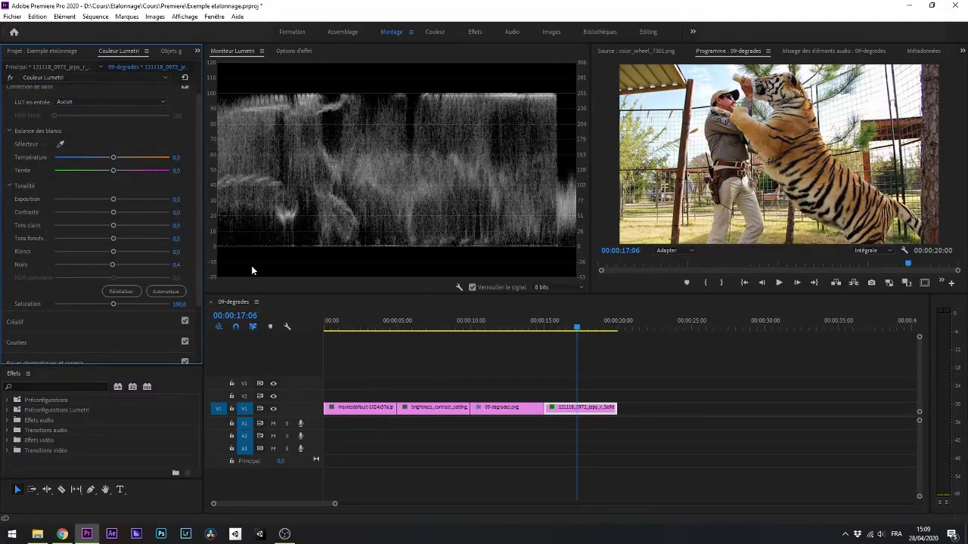
- Raise the tiger photo's Noirs gradually to 10.0
{"action": "left_click_drag", "start_coordinate": [112, 267], "coordinate": [114, 266]}
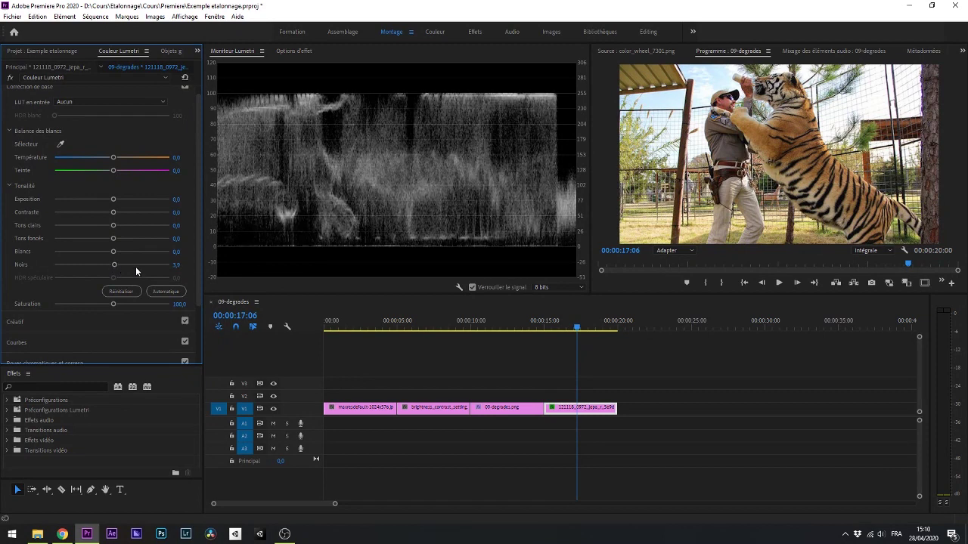
{"action": "left_click_drag", "start_coordinate": [174, 263], "coordinate": [181, 263]}
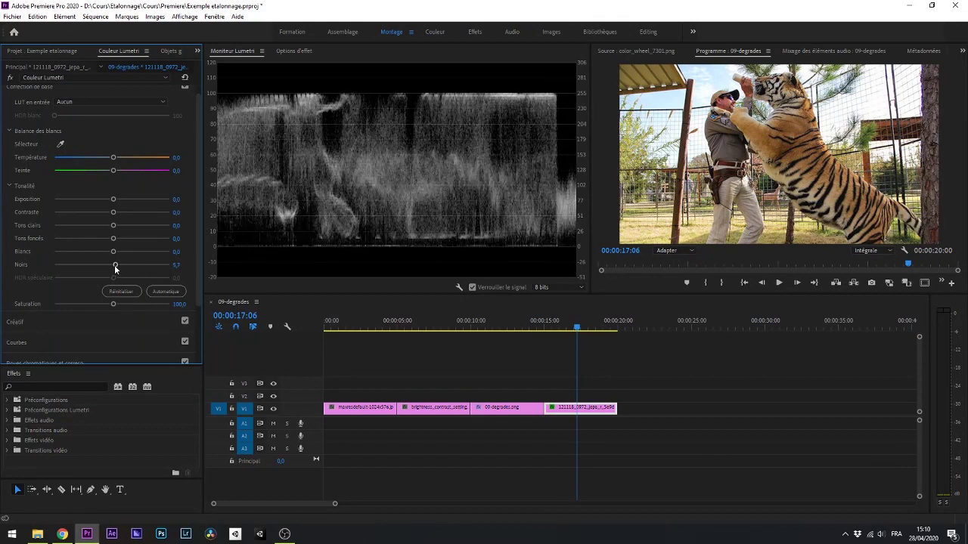
{"action": "left_click_drag", "start_coordinate": [114, 266], "coordinate": [118, 268]}
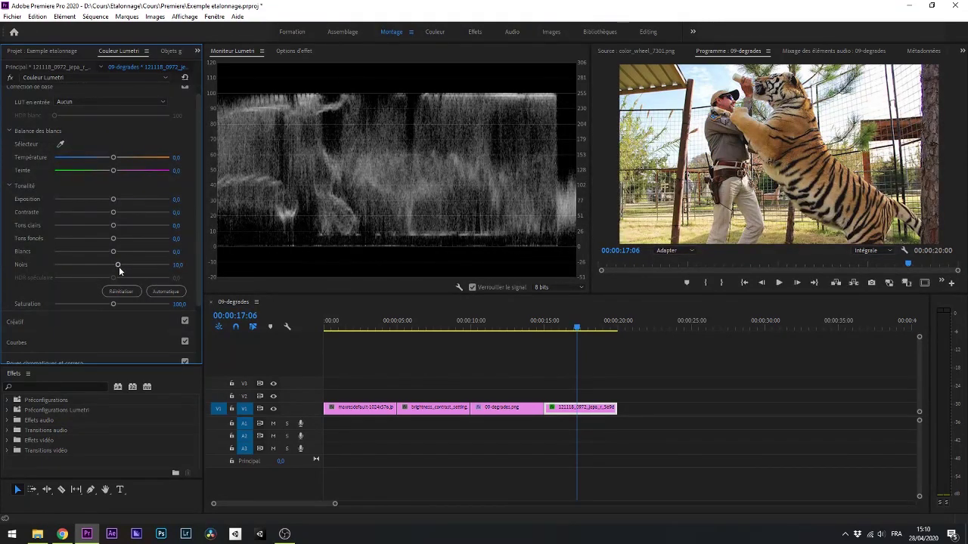
- Try Noirs at 13.5 and 3.9 on the tiger photo, then Blancs at -10, and reset both to 0
{"action": "left_click_drag", "start_coordinate": [119, 266], "coordinate": [119, 266]}
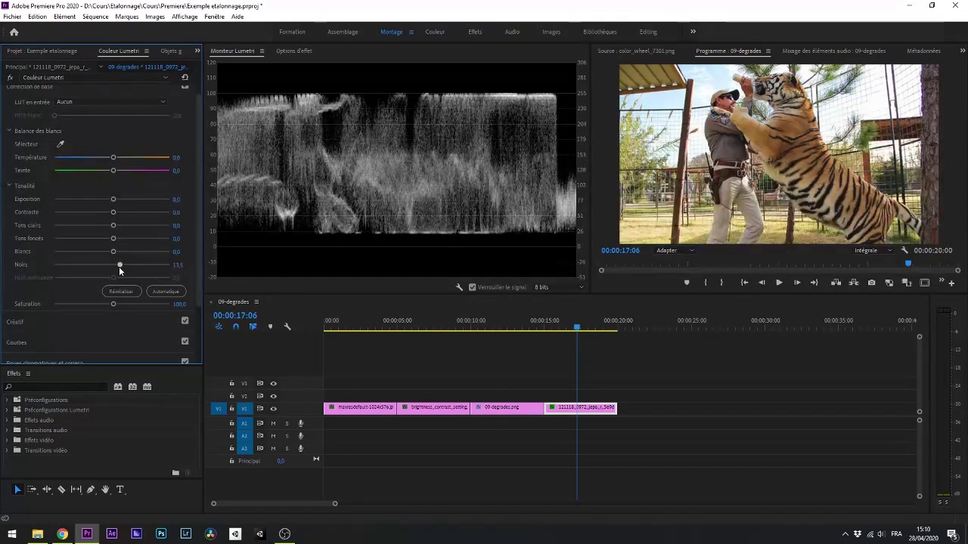
{"action": "left_click_drag", "start_coordinate": [118, 266], "coordinate": [114, 266]}
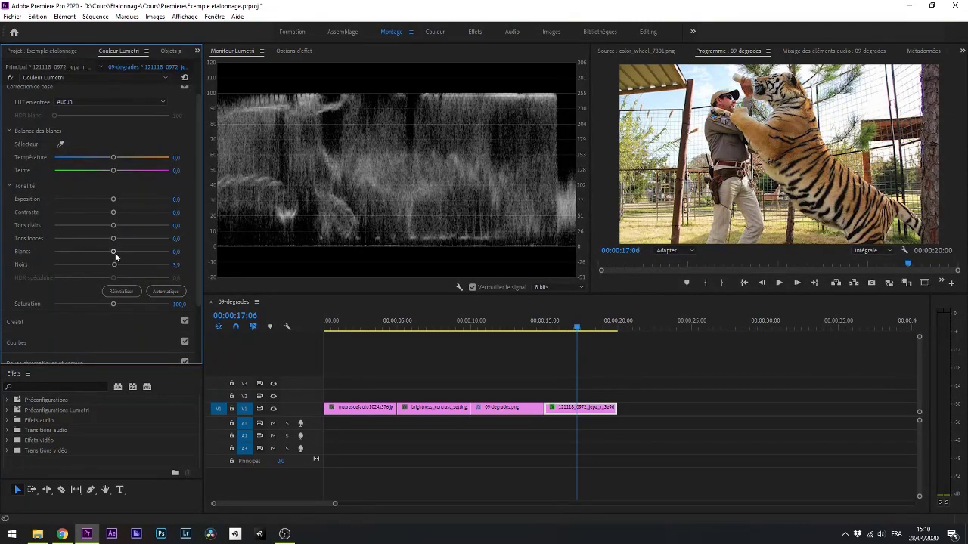
{"action": "mouse_move", "coordinate": [114, 251]}
{"action": "left_mouse_down"}
{"action": "mouse_move", "coordinate": [98, 253]}
{"action": "mouse_move", "coordinate": [106, 256]}
{"action": "left_mouse_up"}
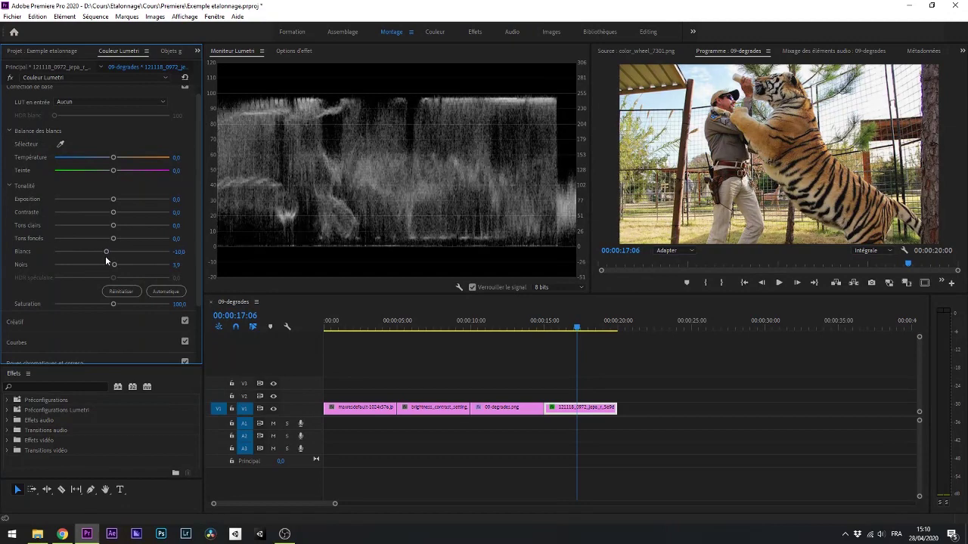
{"action": "double_click", "coordinate": [107, 253]}
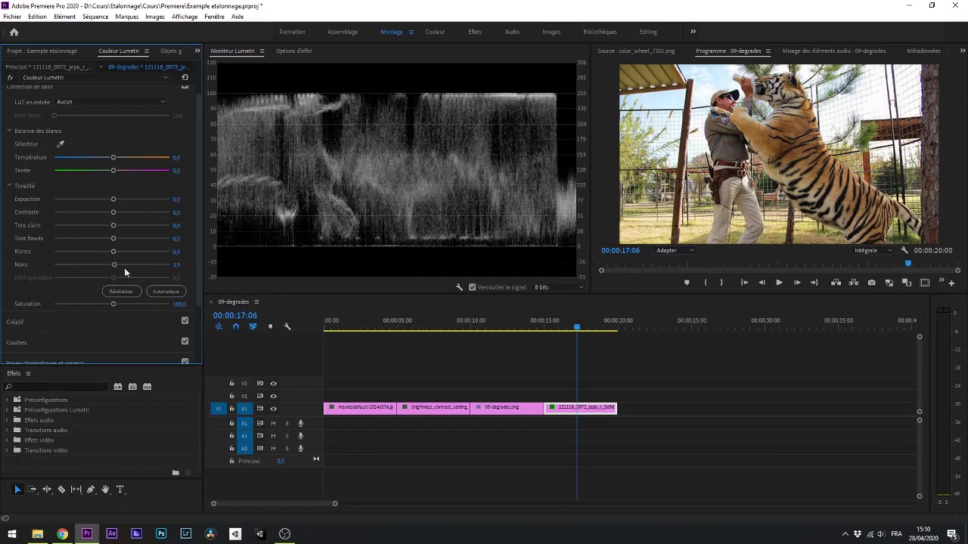
{"action": "double_click", "coordinate": [116, 265]}
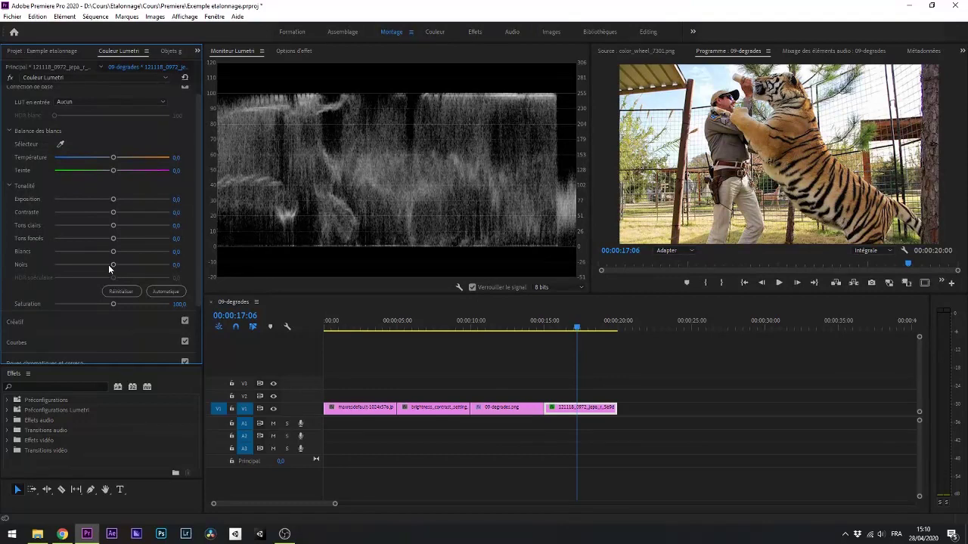
- Try Noirs at 9.2 and reset it, then try Blancs at 43.2 and reset it to 0
{"action": "left_click_drag", "start_coordinate": [112, 266], "coordinate": [117, 267]}
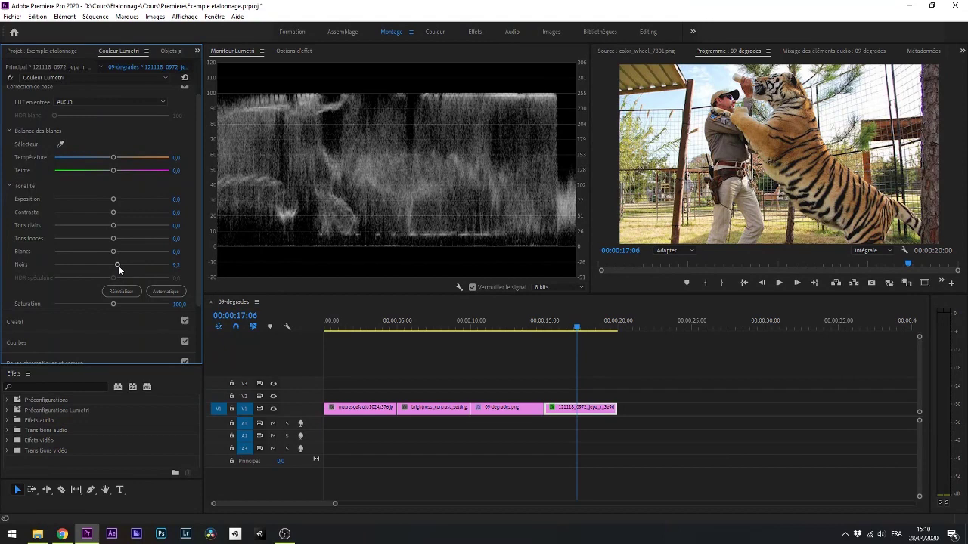
{"action": "double_click", "coordinate": [118, 265]}
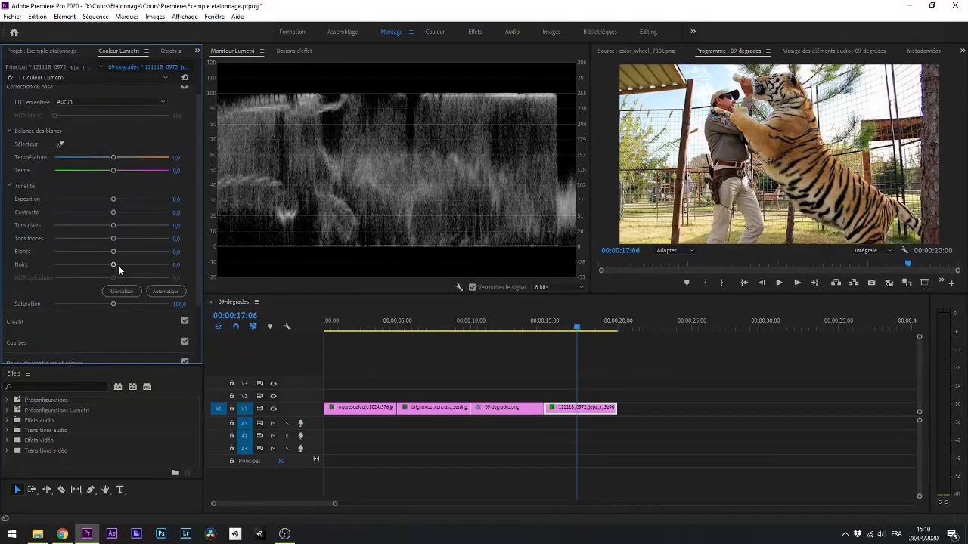
{"action": "left_click_drag", "start_coordinate": [114, 251], "coordinate": [137, 253]}
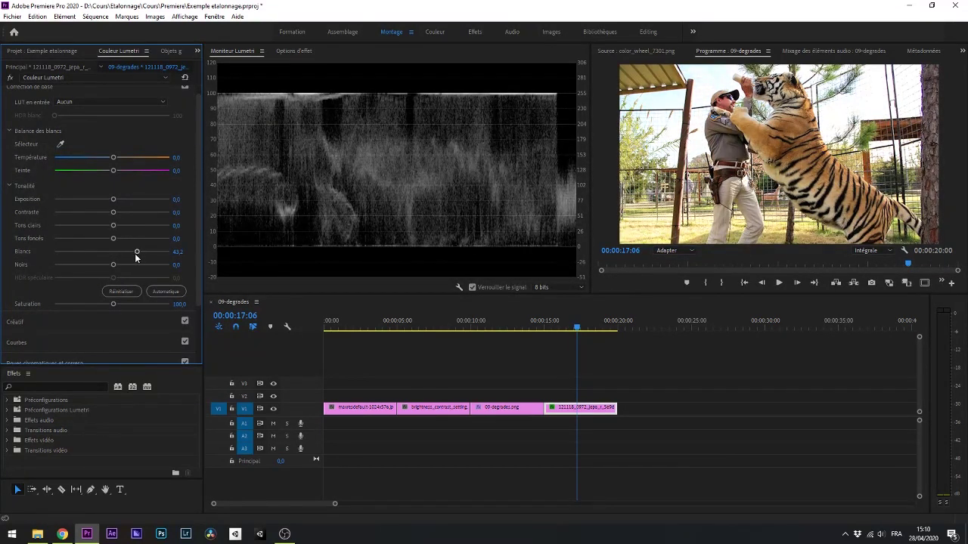
{"action": "double_click", "coordinate": [136, 253]}
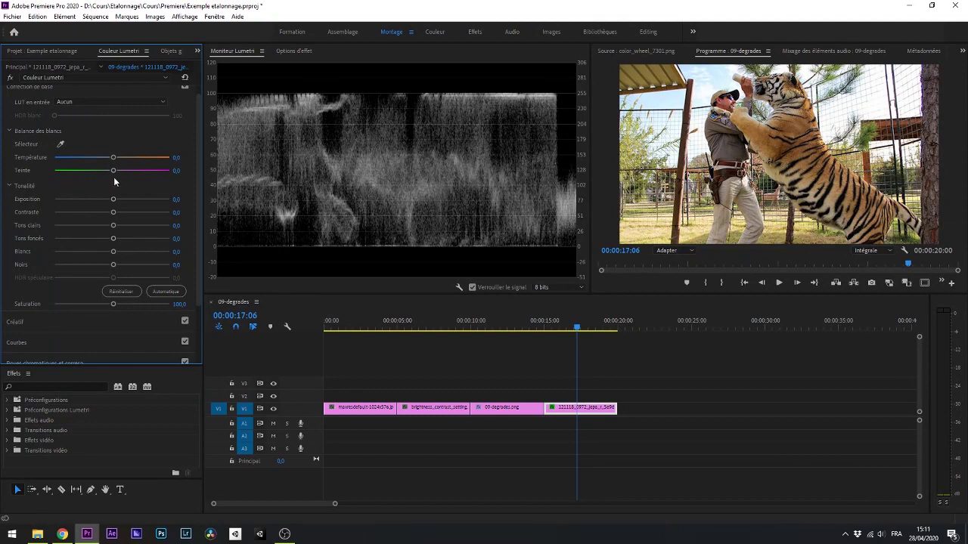
- Add the Vectorscope YUV next to the luminance waveform in the Lumetri scopes
{"action": "mouse_move", "coordinate": [114, 170]}
{"action": "left_mouse_down"}
{"action": "mouse_move", "coordinate": [60, 170]}
{"action": "mouse_move", "coordinate": [114, 170]}
{"action": "left_mouse_up"}
{"action": "mouse_move", "coordinate": [114, 304]}
{"action": "left_mouse_down"}
{"action": "mouse_move", "coordinate": [48, 301]}
{"action": "mouse_move", "coordinate": [113, 304]}
{"action": "left_mouse_up"}
{"action": "right_click", "coordinate": [383, 161]}
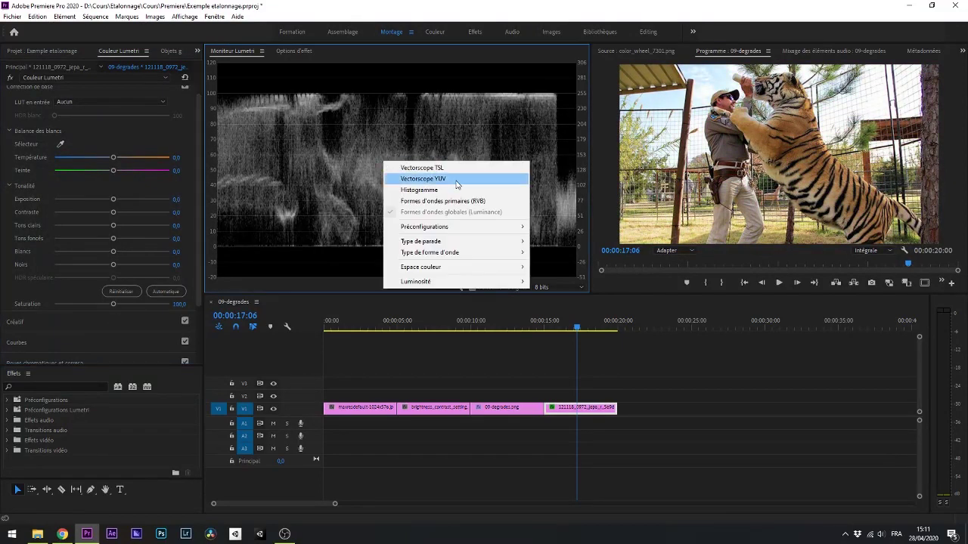
{"action": "left_click", "coordinate": [456, 180]}
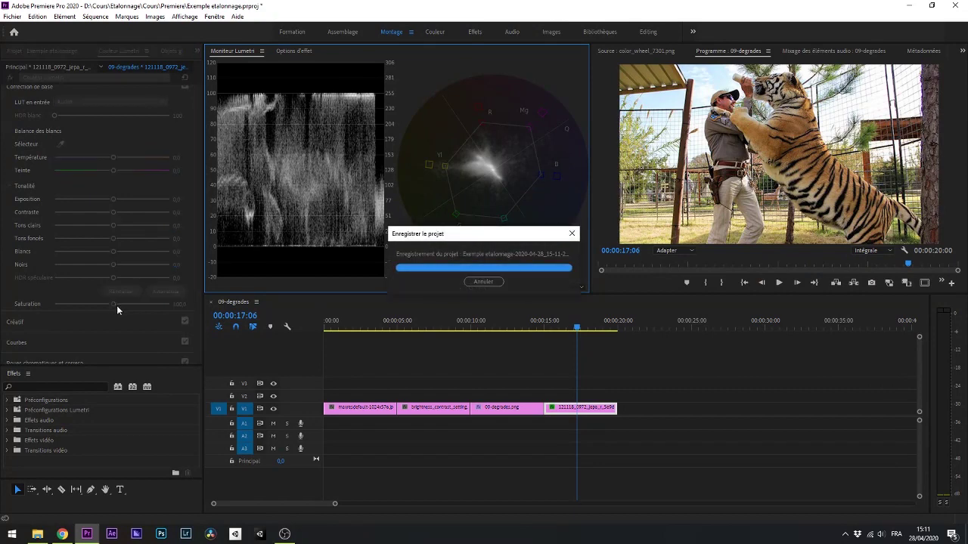
- Try Saturation on the tiger photo at 96.1, 70.7 and its maximum, then reset it to 100
{"action": "left_click_drag", "start_coordinate": [116, 305], "coordinate": [109, 307]}
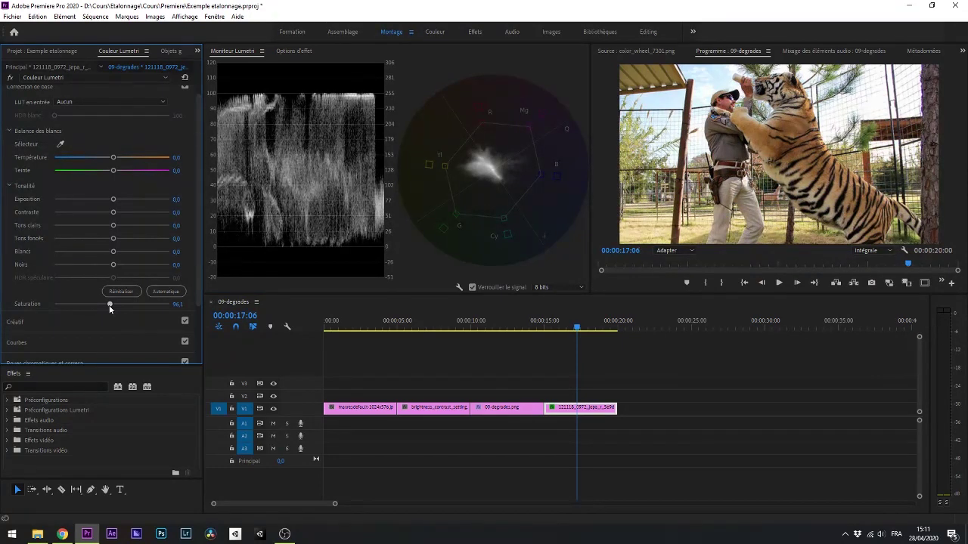
{"action": "left_click_drag", "start_coordinate": [110, 307], "coordinate": [109, 306]}
{"action": "left_click_drag", "start_coordinate": [109, 306], "coordinate": [110, 306]}
{"action": "left_click_drag", "start_coordinate": [110, 306], "coordinate": [93, 306]}
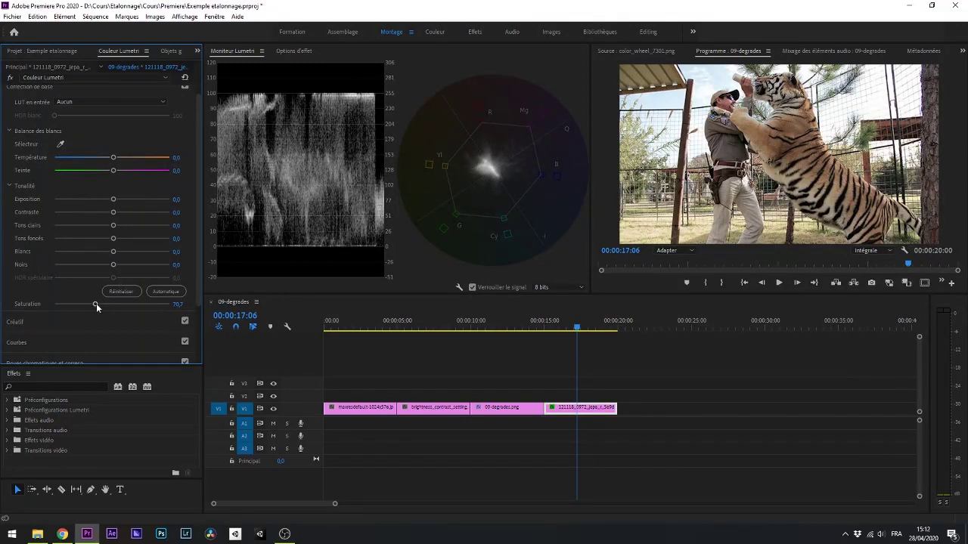
{"action": "left_click_drag", "start_coordinate": [96, 303], "coordinate": [220, 304]}
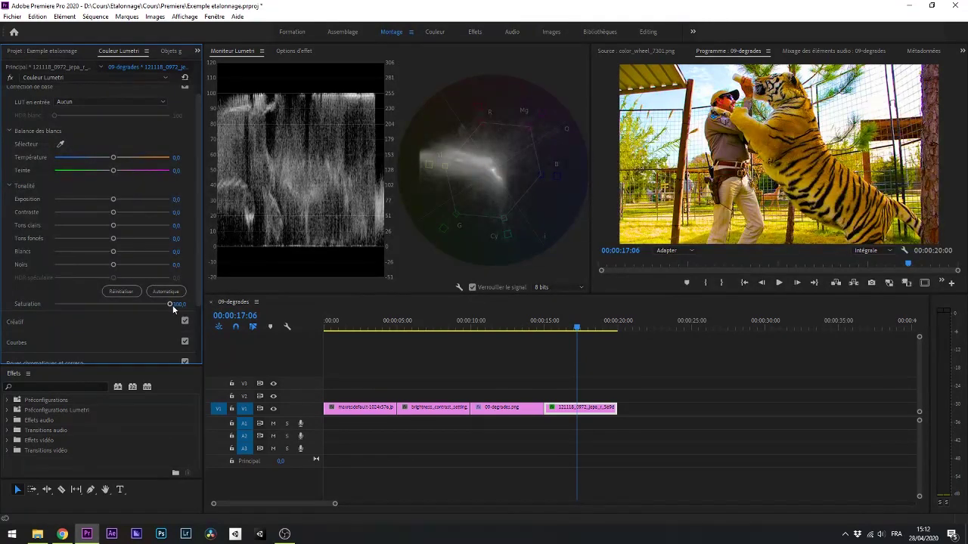
{"action": "left_click_drag", "start_coordinate": [172, 304], "coordinate": [112, 307]}
{"action": "double_click", "coordinate": [109, 305]}
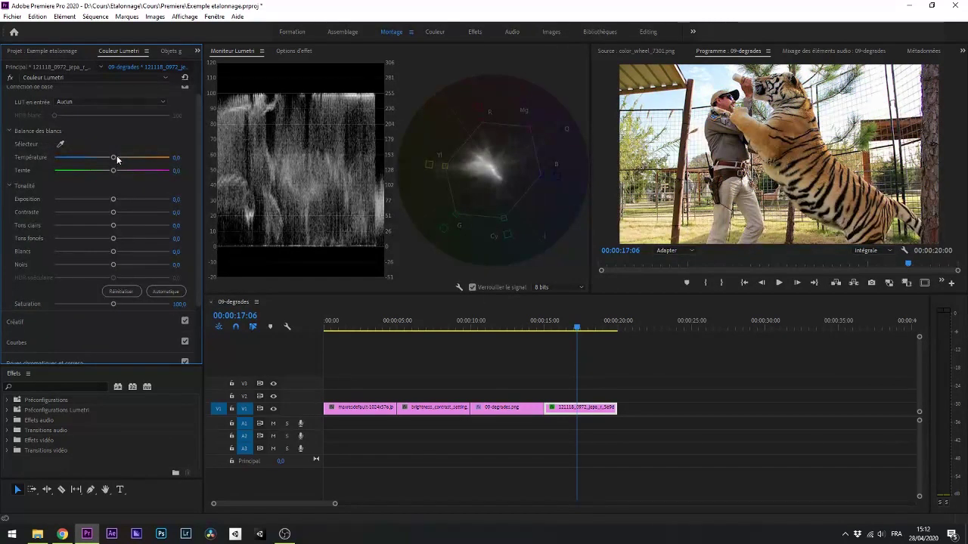
- Try Température on the tiger photo at 100, 300, -100 and -300, then reset it to 0
{"action": "left_click_drag", "start_coordinate": [113, 157], "coordinate": [238, 178]}
{"action": "left_click", "coordinate": [180, 157]}
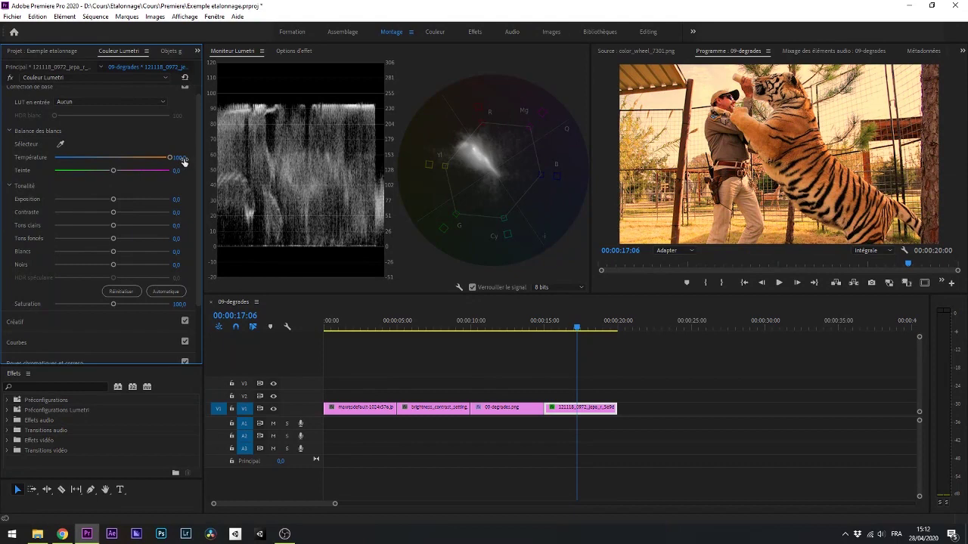
{"action": "type", "text": "300"}
{"action": "key", "text": "Return"}
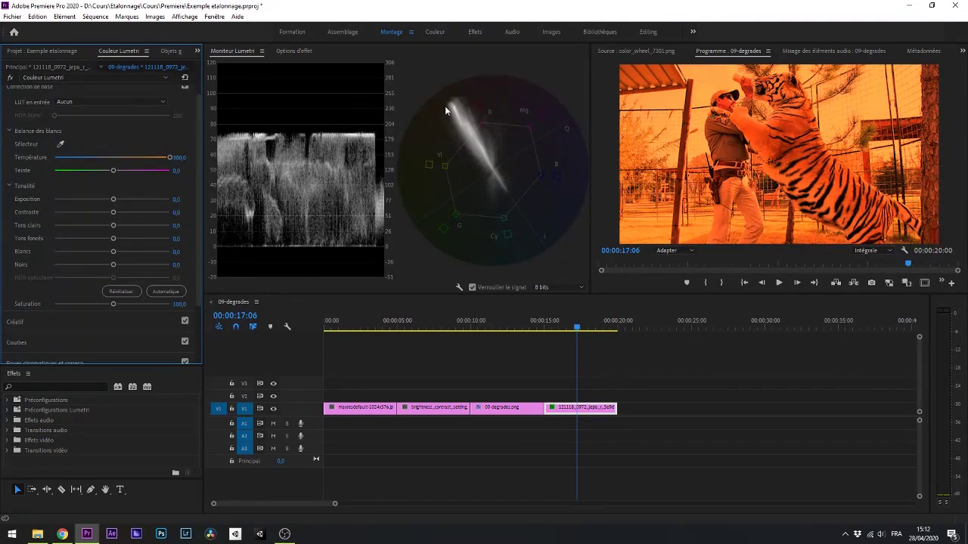
{"action": "left_click", "coordinate": [171, 158]}
{"action": "left_click_drag", "start_coordinate": [171, 158], "coordinate": [28, 157]}
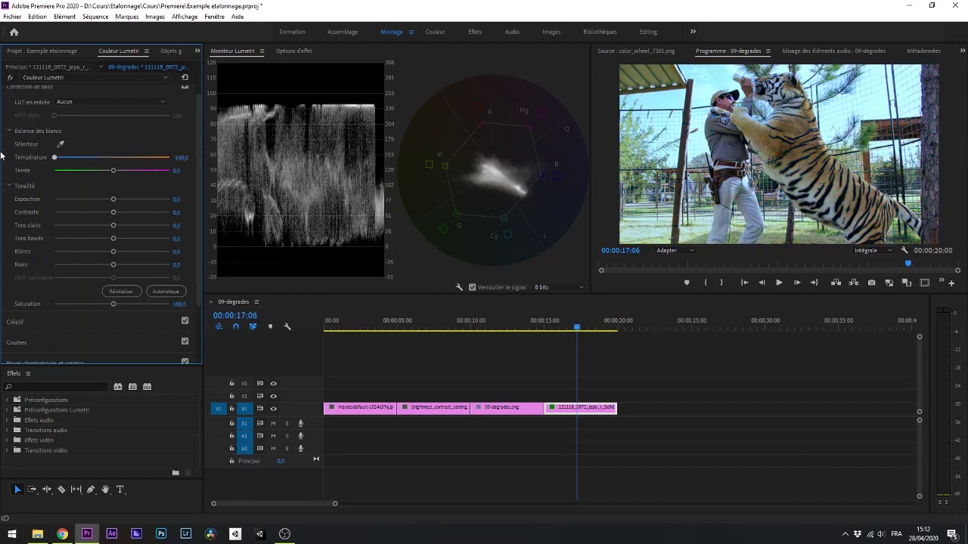
{"action": "left_click_drag", "start_coordinate": [187, 158], "coordinate": [113, 158]}
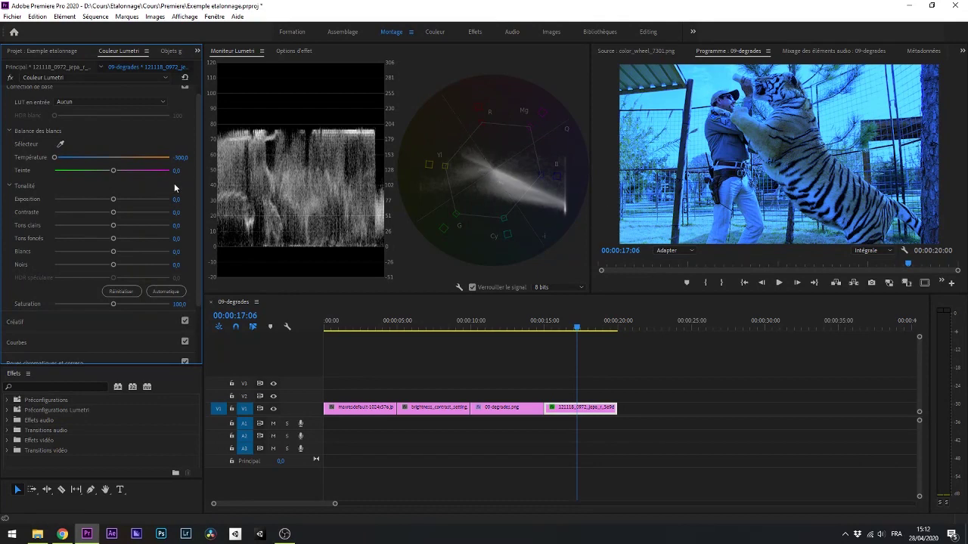
{"action": "left_click_drag", "start_coordinate": [56, 158], "coordinate": [3, 183]}
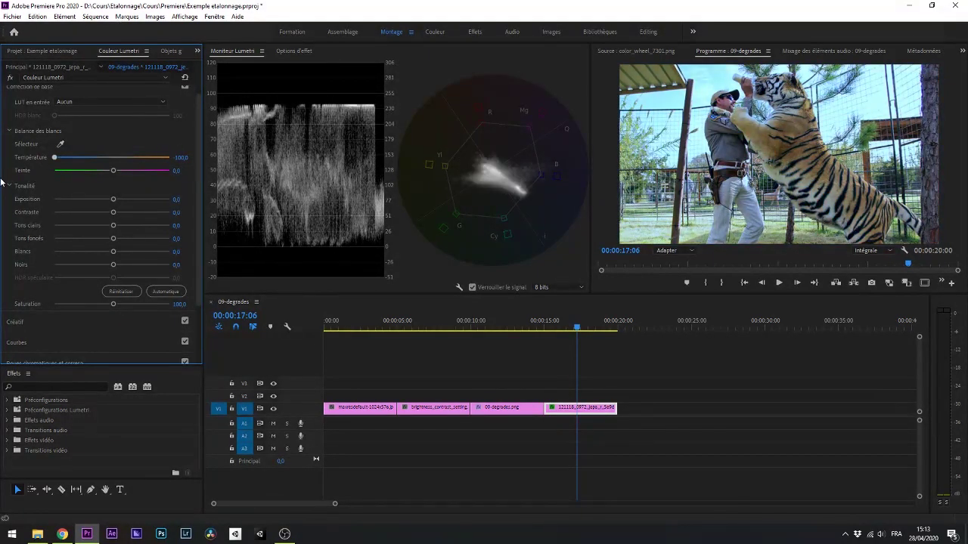
{"action": "double_click", "coordinate": [55, 158]}
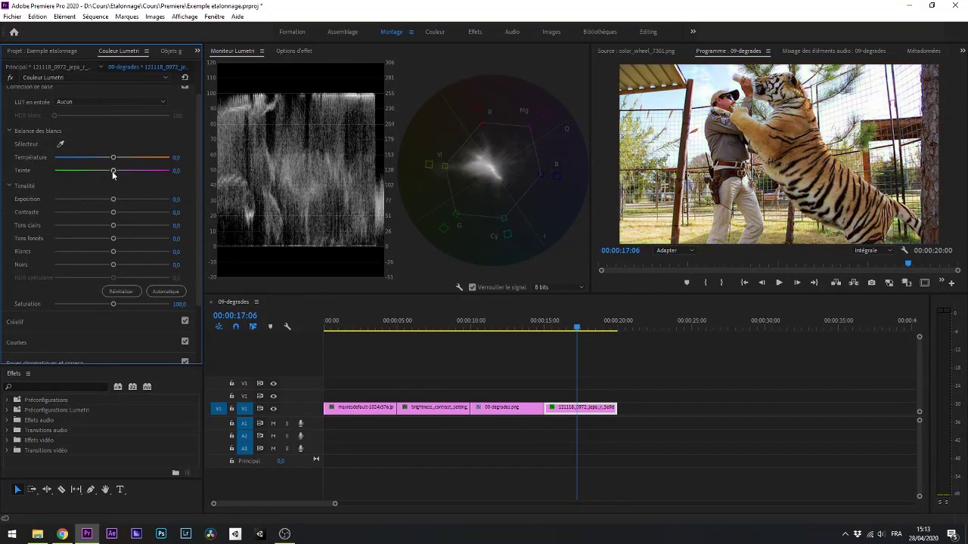
- Try Teinte at 100 and -100 on the tiger photo, then Température at 36.2, resetting each to 0
{"action": "left_click_drag", "start_coordinate": [114, 174], "coordinate": [7, 189]}
{"action": "left_click_drag", "start_coordinate": [182, 160], "coordinate": [308, 130]}
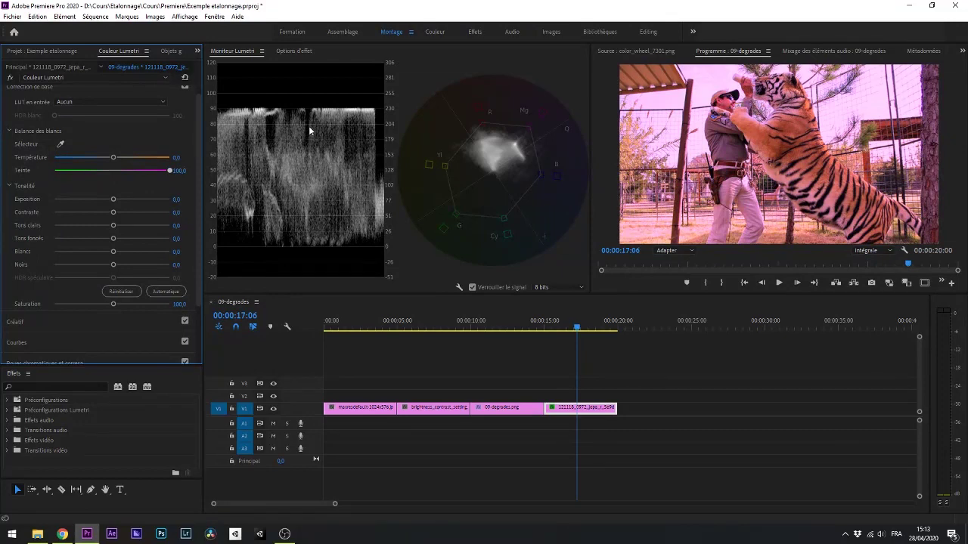
{"action": "left_click_drag", "start_coordinate": [308, 125], "coordinate": [3, 190]}
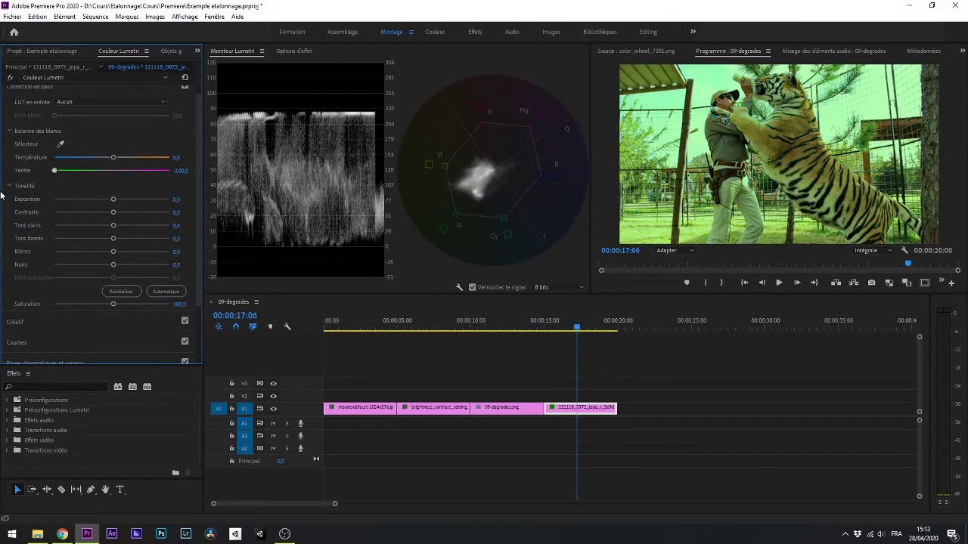
{"action": "double_click", "coordinate": [54, 171]}
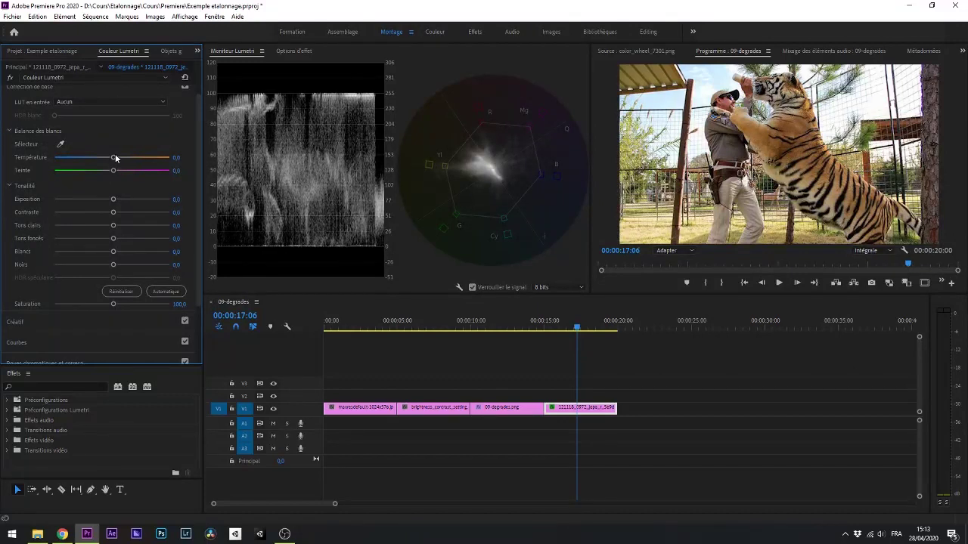
{"action": "left_click_drag", "start_coordinate": [114, 158], "coordinate": [131, 158]}
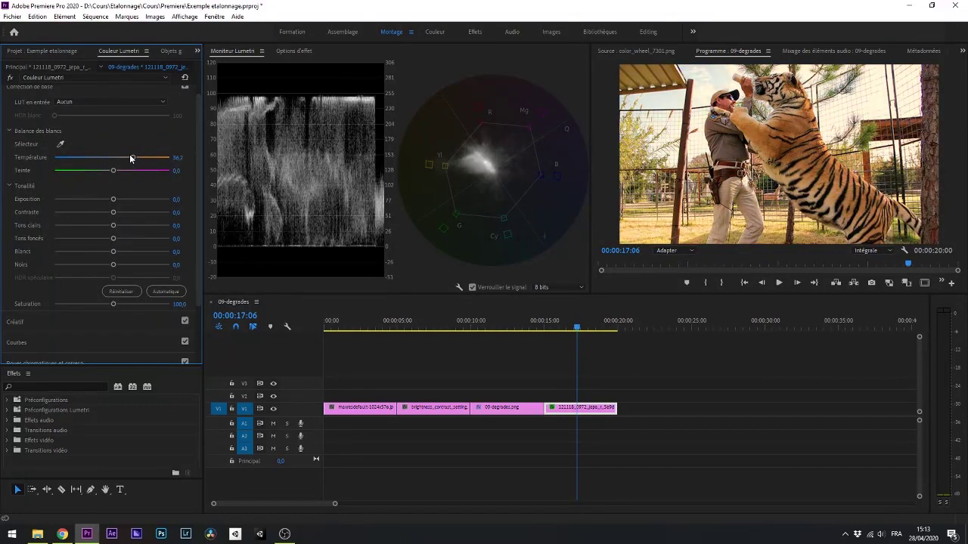
{"action": "double_click", "coordinate": [133, 158]}
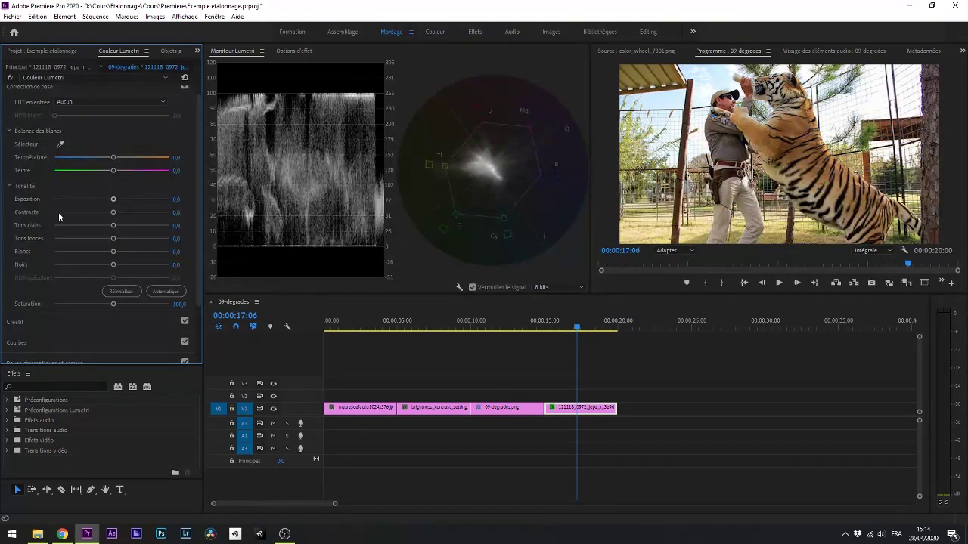
- On the colour bars clip at 00:00:02:02, set Température to -100, then try Teinte at 100 and reset Teinte to 0
{"action": "scroll", "coordinate": [31, 171], "scroll_direction": "up", "scroll_amount": 1}
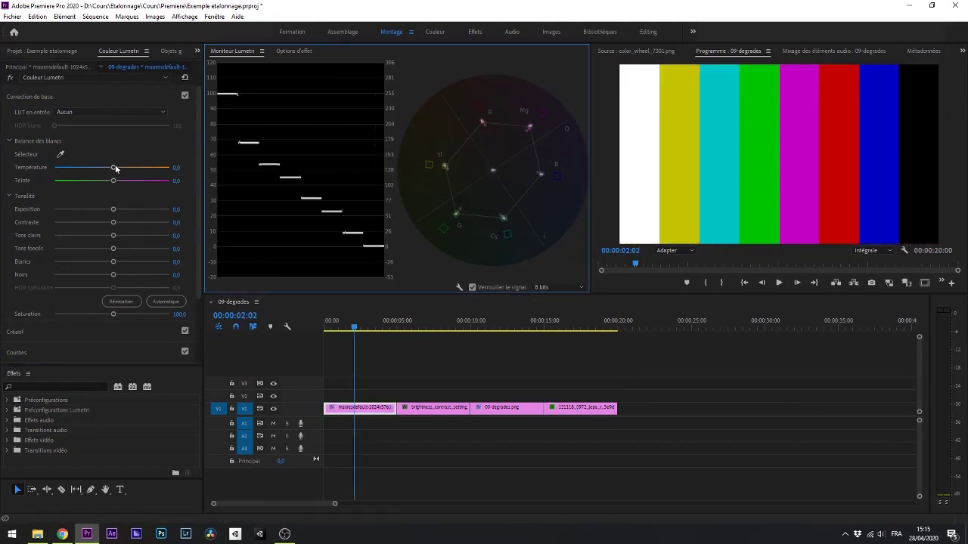
{"action": "left_click_drag", "start_coordinate": [114, 168], "coordinate": [23, 211]}
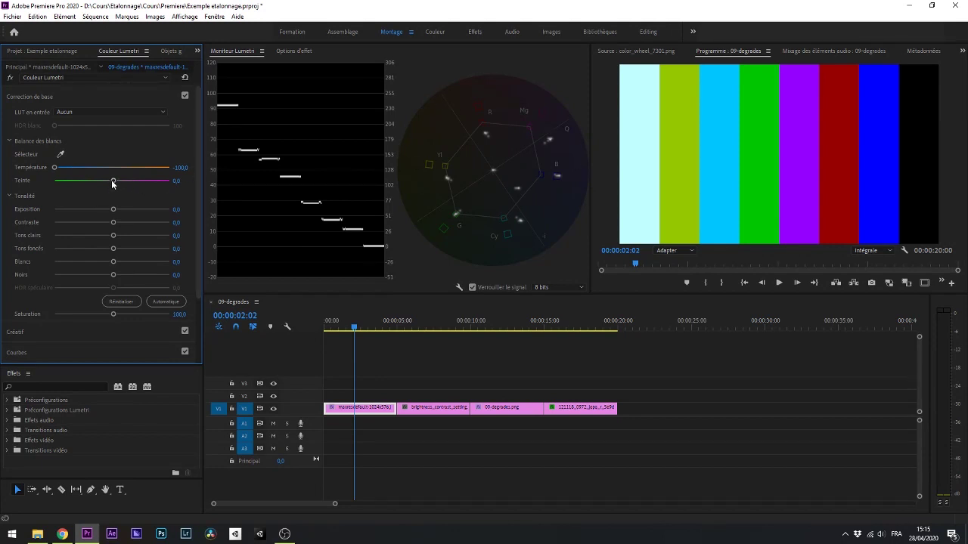
{"action": "left_click_drag", "start_coordinate": [113, 183], "coordinate": [534, 204]}
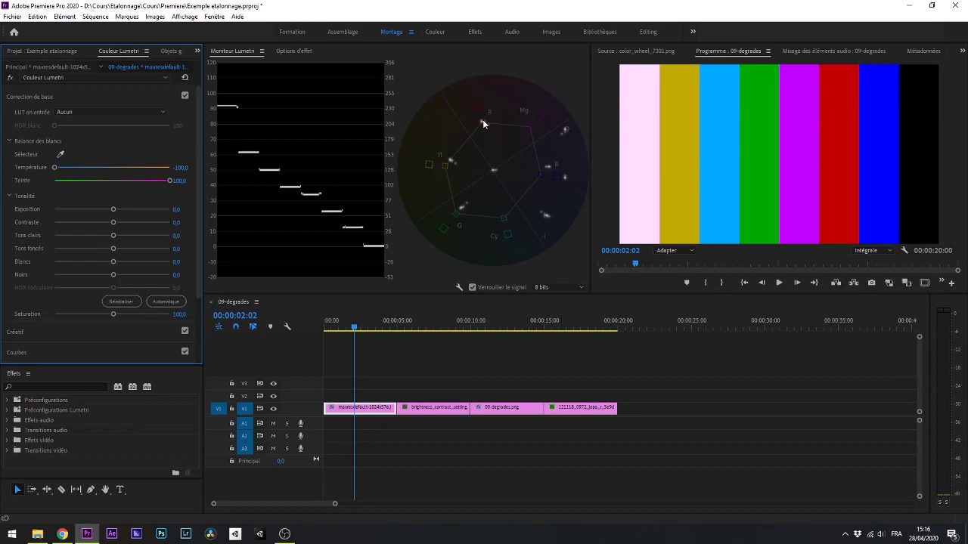
{"action": "double_click", "coordinate": [171, 182]}
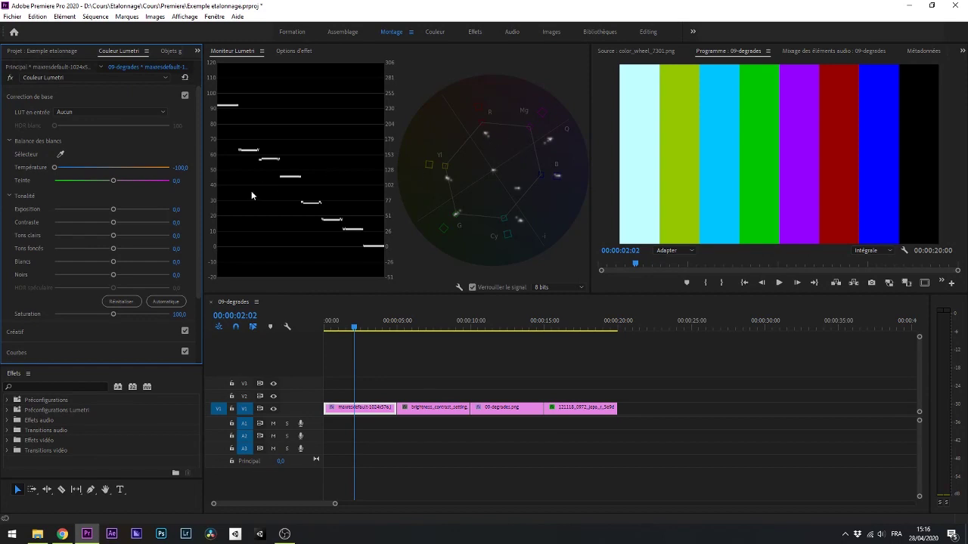
- Set the colour bars' Température to -300 and Teinte to 100, then reset both to 0
{"action": "left_click", "coordinate": [180, 167]}
{"action": "type", "text": "-300"}
{"action": "key", "text": "Return"}
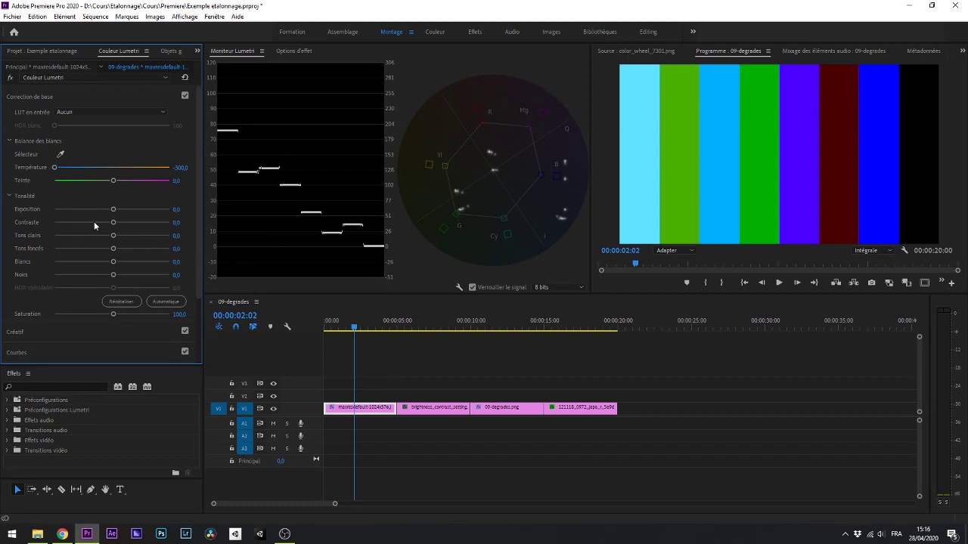
{"action": "left_click_drag", "start_coordinate": [112, 180], "coordinate": [163, 184]}
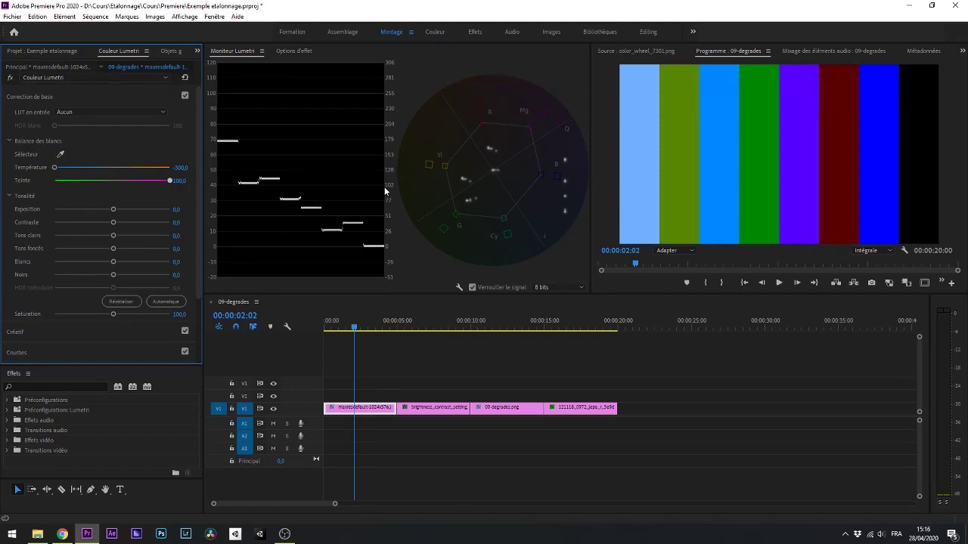
{"action": "double_click", "coordinate": [171, 181]}
{"action": "double_click", "coordinate": [55, 167]}
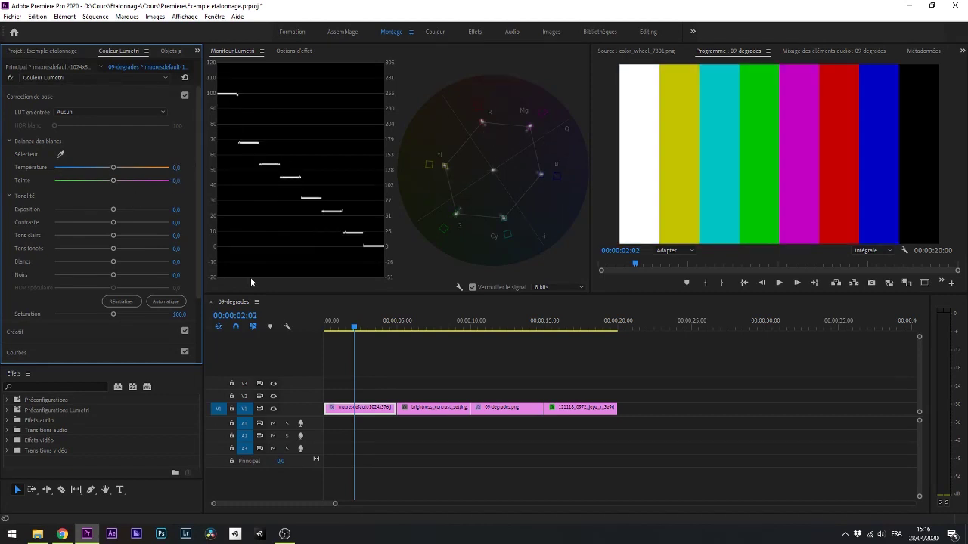
- Move the playhead to the greyscale brightness/contrast pattern at 00:00:06:16 and set its Température and Teinte to 100
{"action": "left_click", "coordinate": [421, 327]}
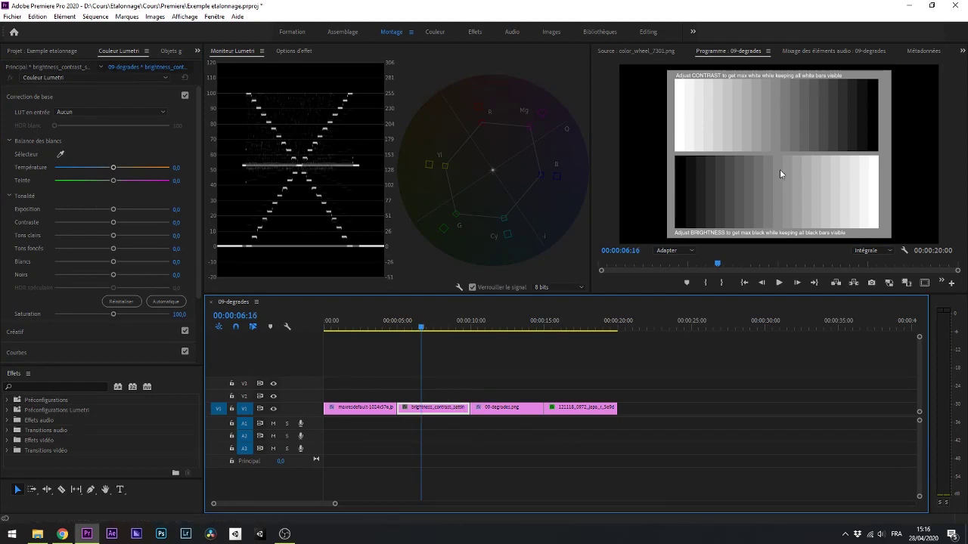
{"action": "left_click_drag", "start_coordinate": [113, 167], "coordinate": [269, 183]}
{"action": "left_click_drag", "start_coordinate": [116, 181], "coordinate": [272, 162]}
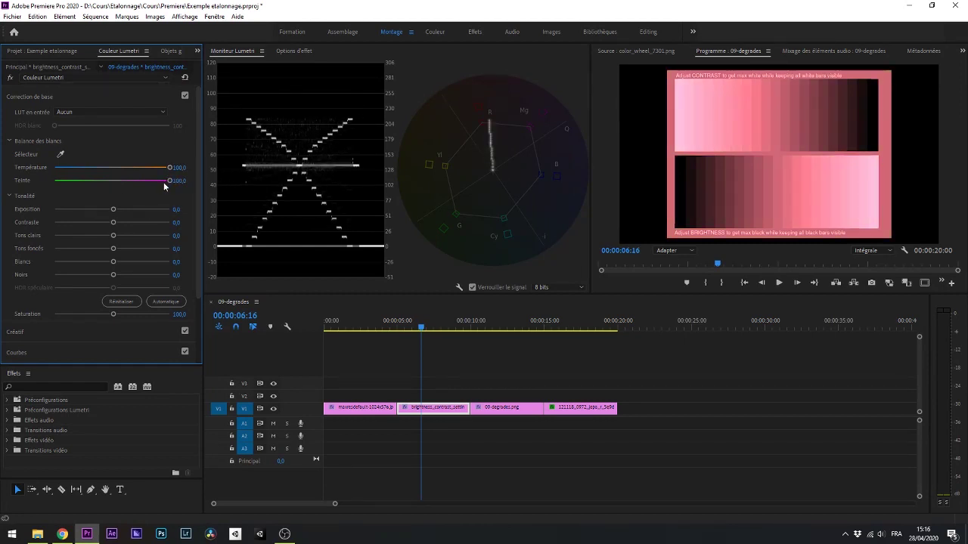
- Try Teinte at -100 and Température at -100 on the greyscale pattern, then undo the white balance changes
{"action": "left_click_drag", "start_coordinate": [171, 183], "coordinate": [49, 181]}
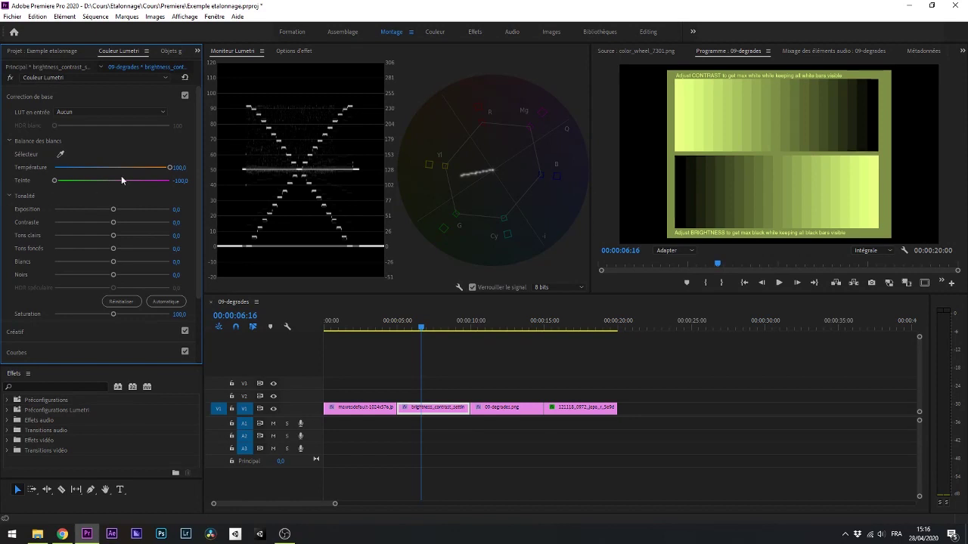
{"action": "left_click_drag", "start_coordinate": [171, 166], "coordinate": [30, 171]}
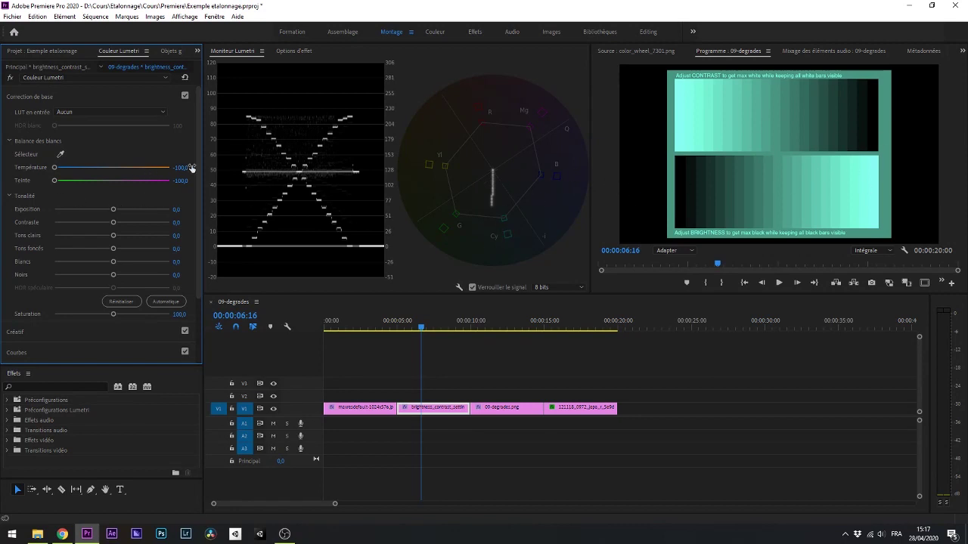
{"action": "key", "text": "ctrl+z"}
- Preview the MOV_0022.MP4 river clip and create a new sequence from it
{"action": "mouse_move", "coordinate": [37, 533]}
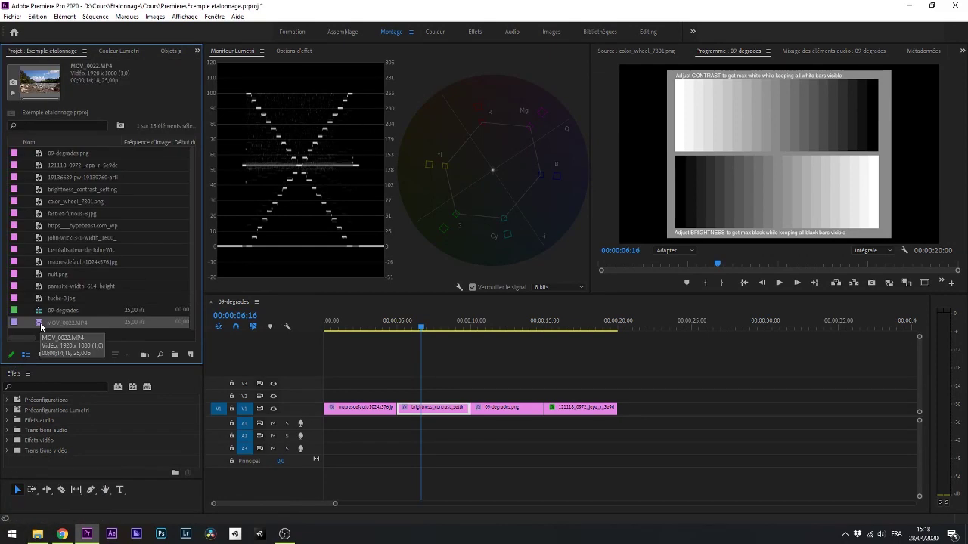
{"action": "double_click", "coordinate": [40, 322]}
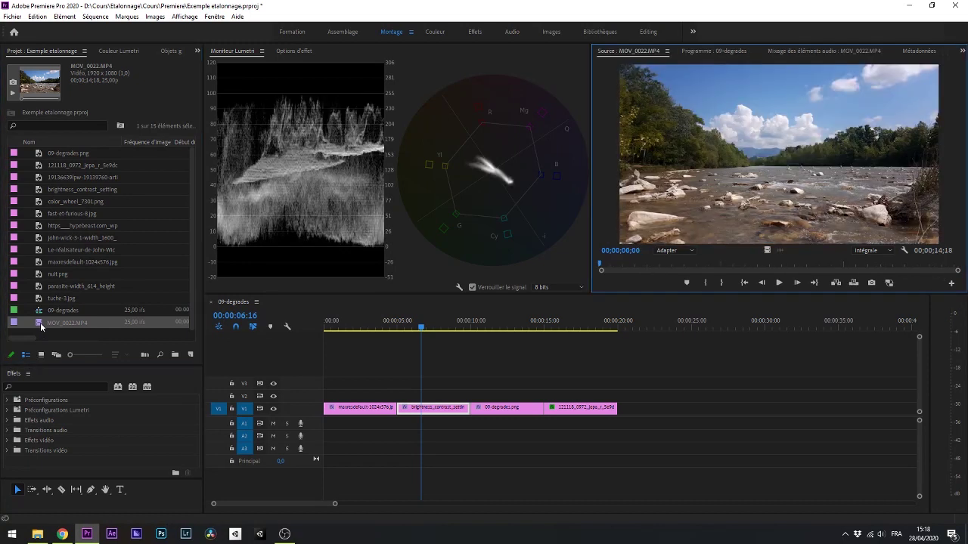
{"action": "left_click", "coordinate": [634, 265]}
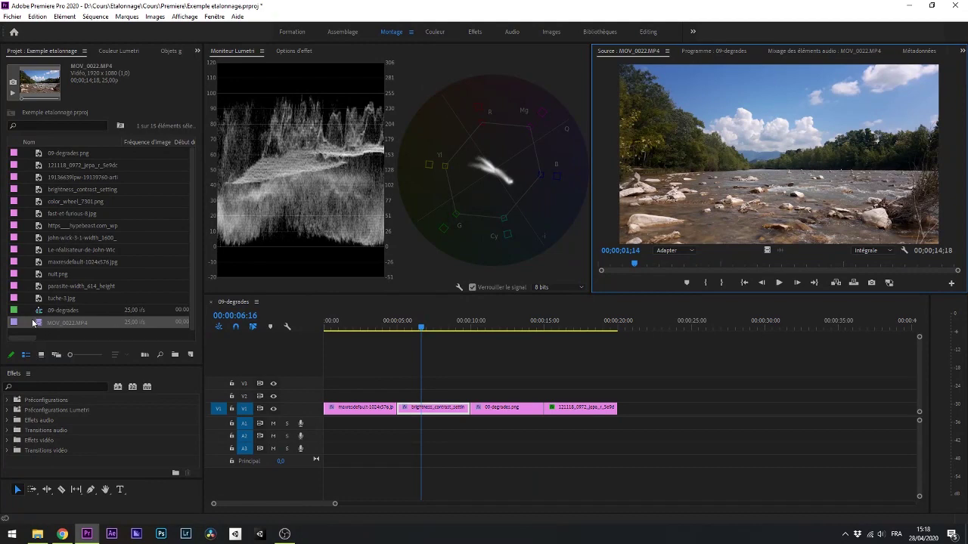
{"action": "left_click", "coordinate": [39, 325]}
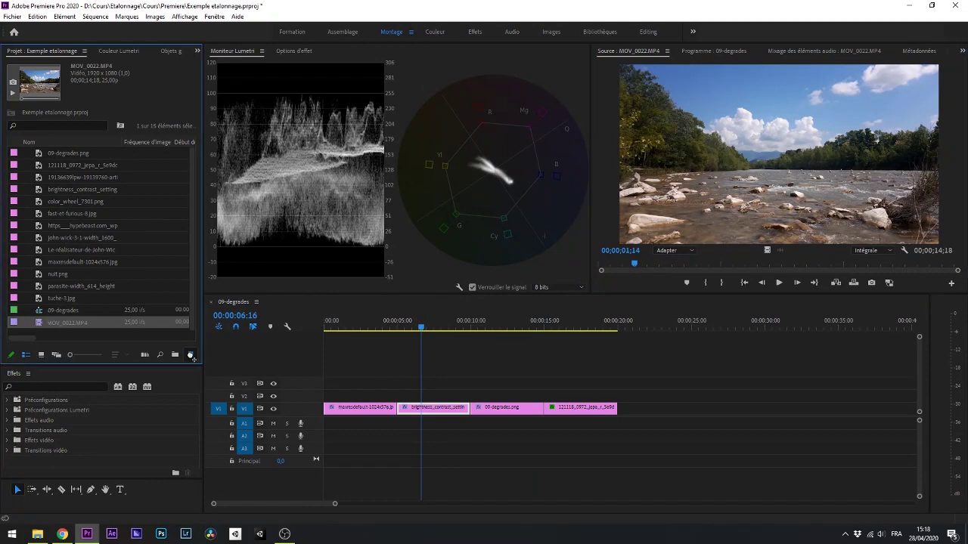
{"action": "left_click_drag", "start_coordinate": [191, 355], "coordinate": [192, 358]}
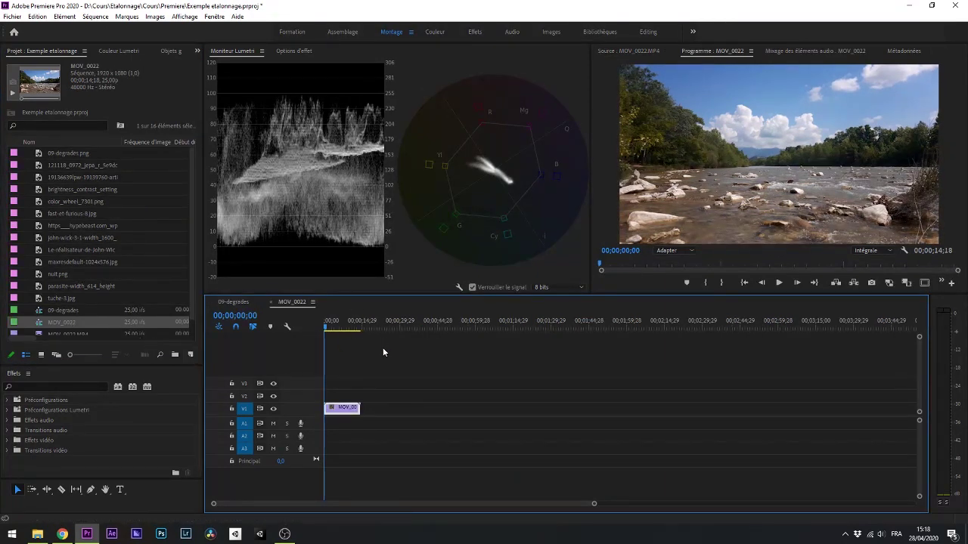
{"action": "left_click", "coordinate": [339, 326]}
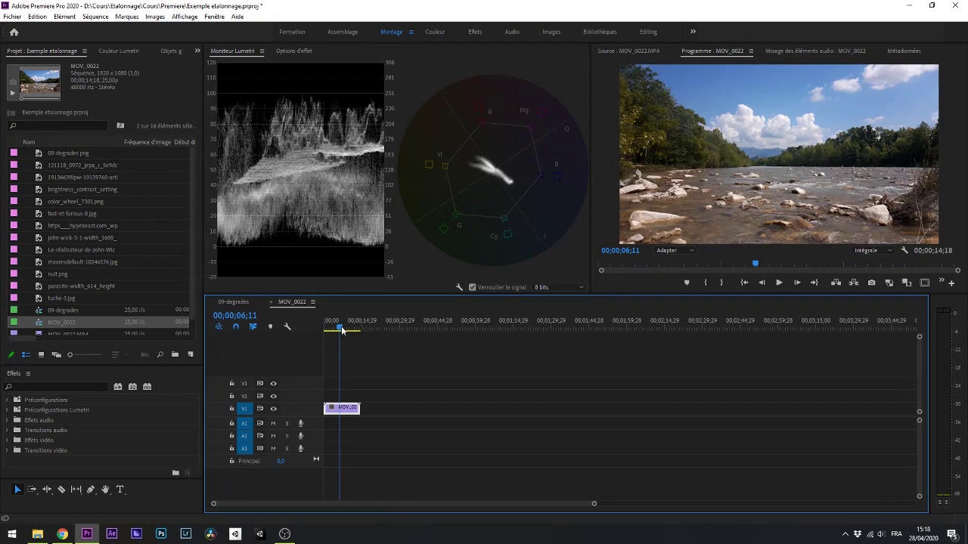
{"action": "left_click", "coordinate": [71, 330]}
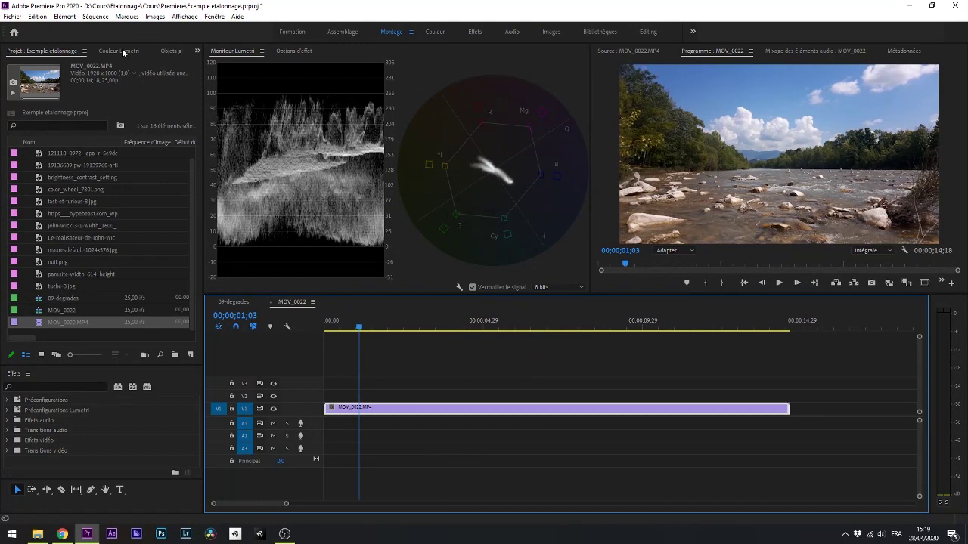
- Display the Lumetri Color settings for the river clip and move the playhead to 00;00;03;07
{"action": "left_click", "coordinate": [122, 50]}
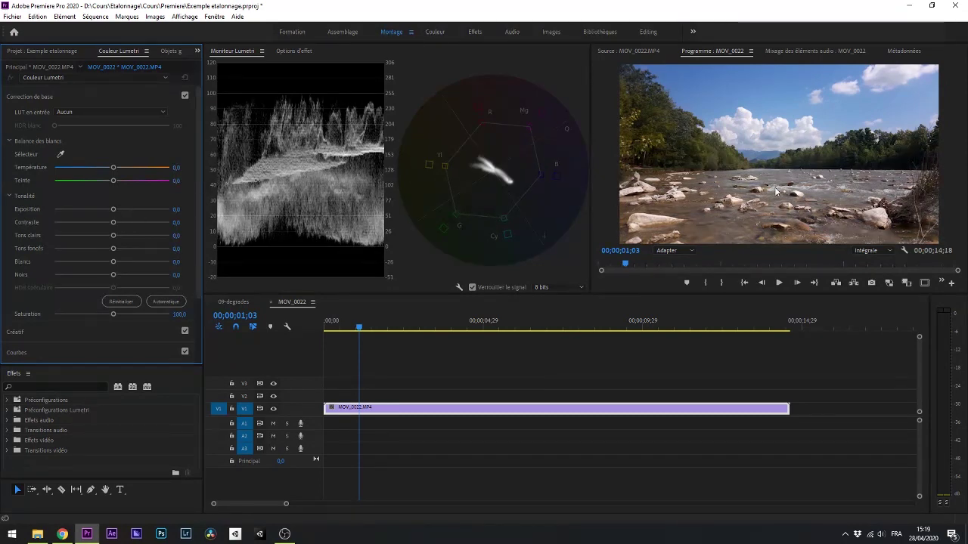
{"action": "left_click", "coordinate": [803, 186]}
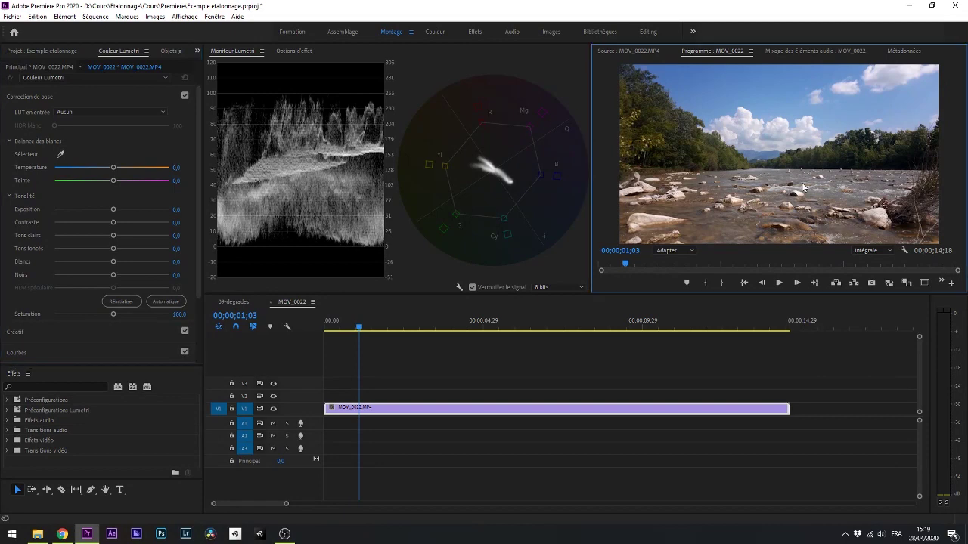
{"action": "left_click_drag", "start_coordinate": [633, 264], "coordinate": [670, 269]}
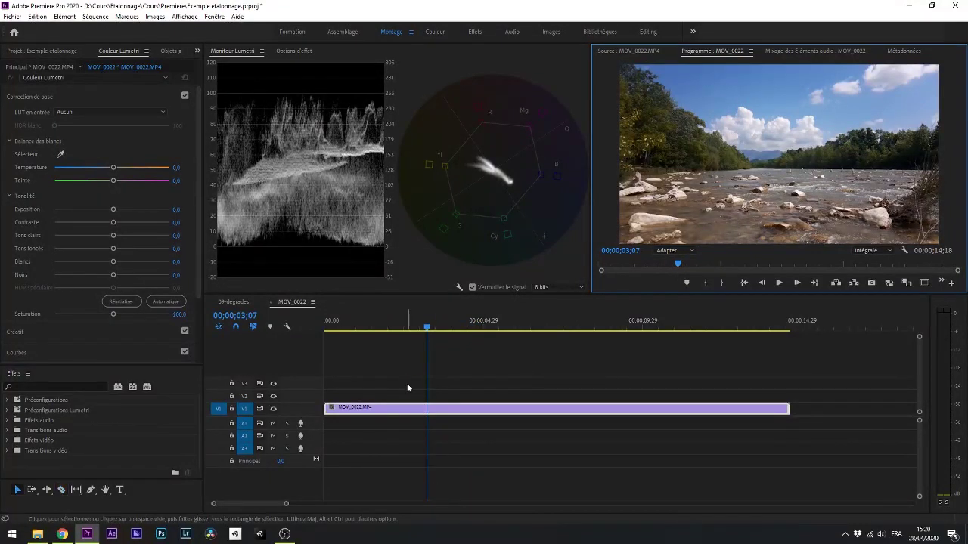
- Split the river clip into five segments with the Razor tool, including one cut at the playhead, and return to the Selection tool
{"action": "key", "text": "c"}
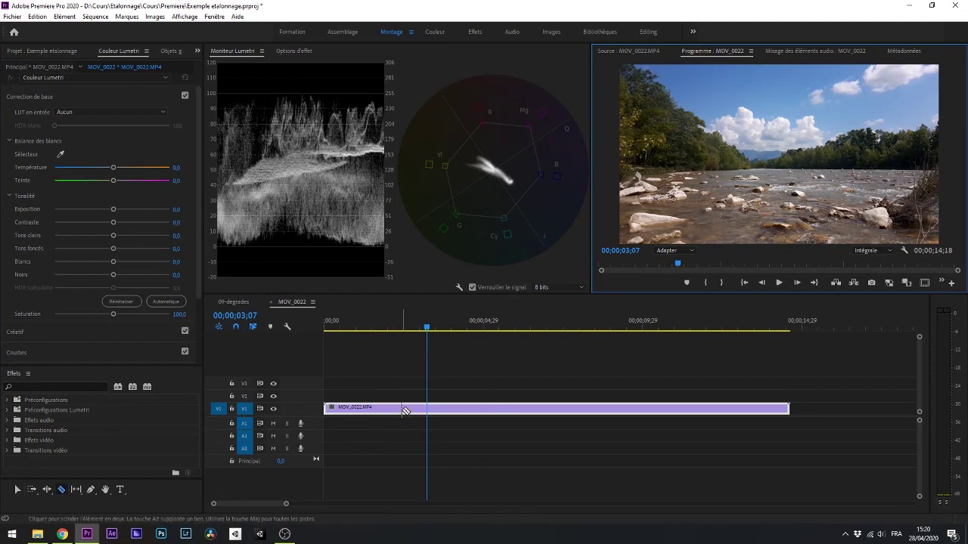
{"action": "left_click", "coordinate": [377, 409]}
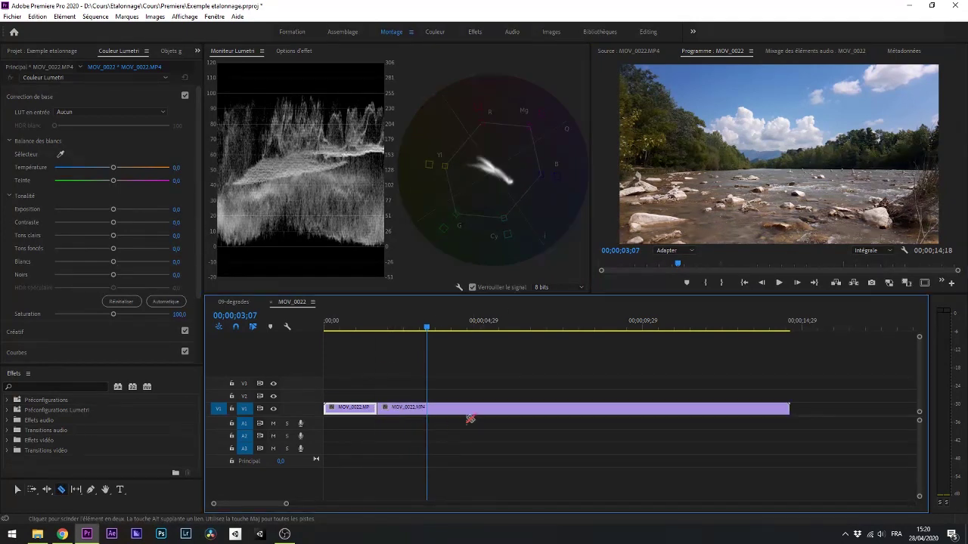
{"action": "left_click", "coordinate": [430, 409]}
{"action": "left_click", "coordinate": [484, 409]}
{"action": "left_click", "coordinate": [587, 409]}
{"action": "key", "text": "v"}
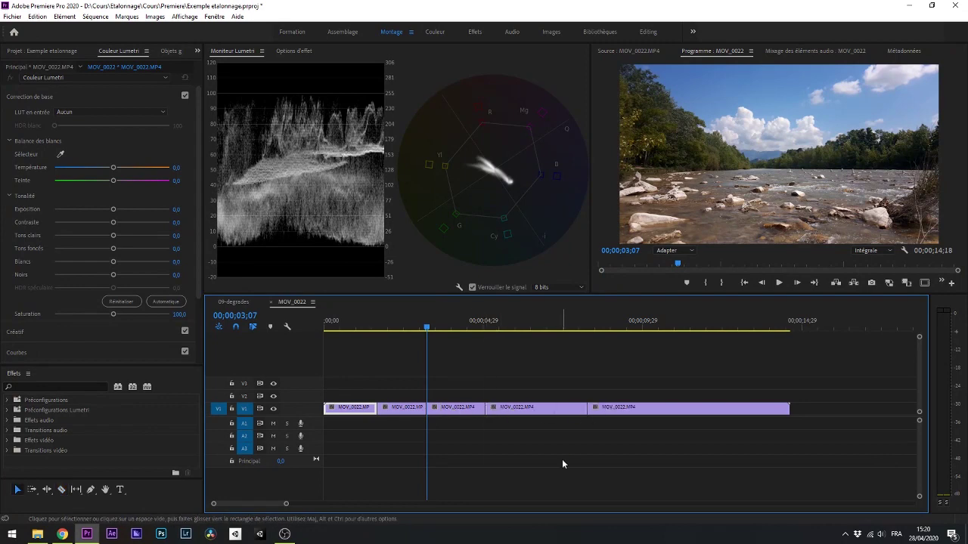
- On the first river segment at 00;00;00;26, lower Tons foncés to about -9 and set Noirs to -0.6
{"action": "left_click", "coordinate": [352, 325]}
{"action": "left_click", "coordinate": [788, 160]}
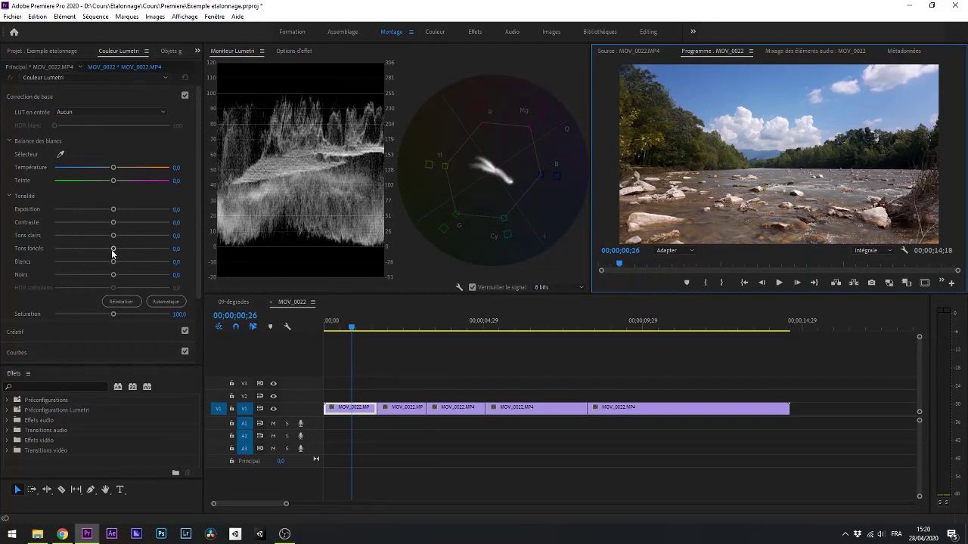
{"action": "left_click_drag", "start_coordinate": [112, 249], "coordinate": [108, 251]}
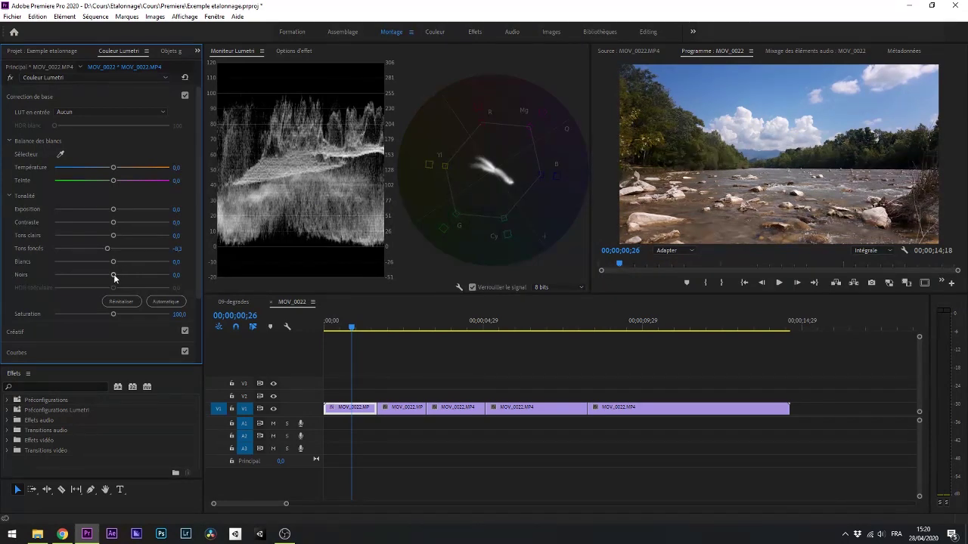
{"action": "left_click_drag", "start_coordinate": [115, 276], "coordinate": [112, 276]}
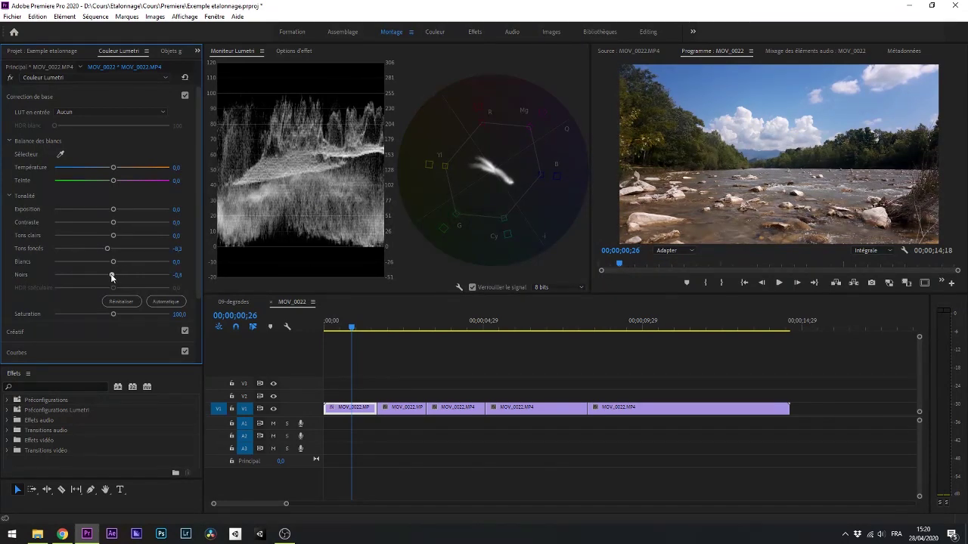
{"action": "left_click_drag", "start_coordinate": [111, 277], "coordinate": [113, 277]}
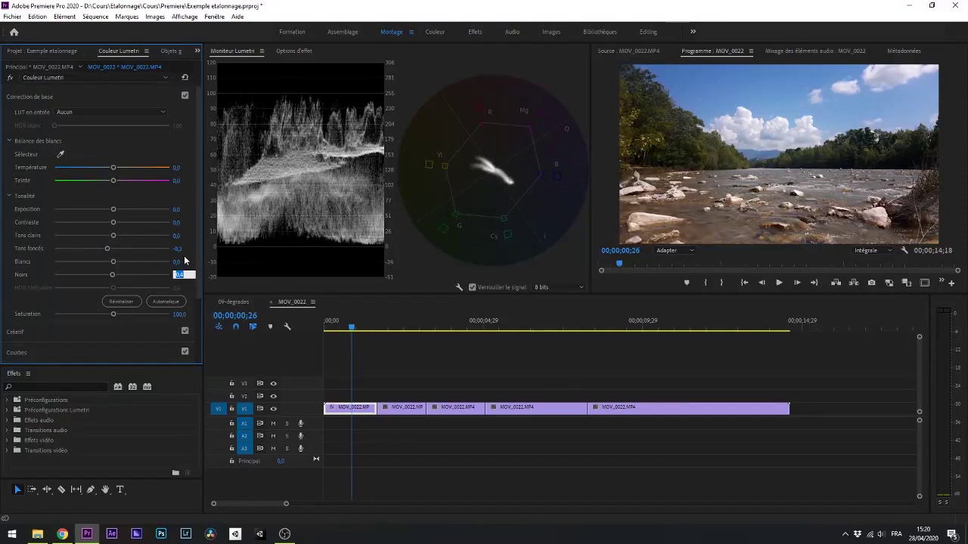
{"action": "mouse_move", "coordinate": [113, 276]}
{"action": "left_mouse_down"}
{"action": "mouse_move", "coordinate": [80, 275]}
{"action": "mouse_move", "coordinate": [113, 275]}
{"action": "left_mouse_up"}
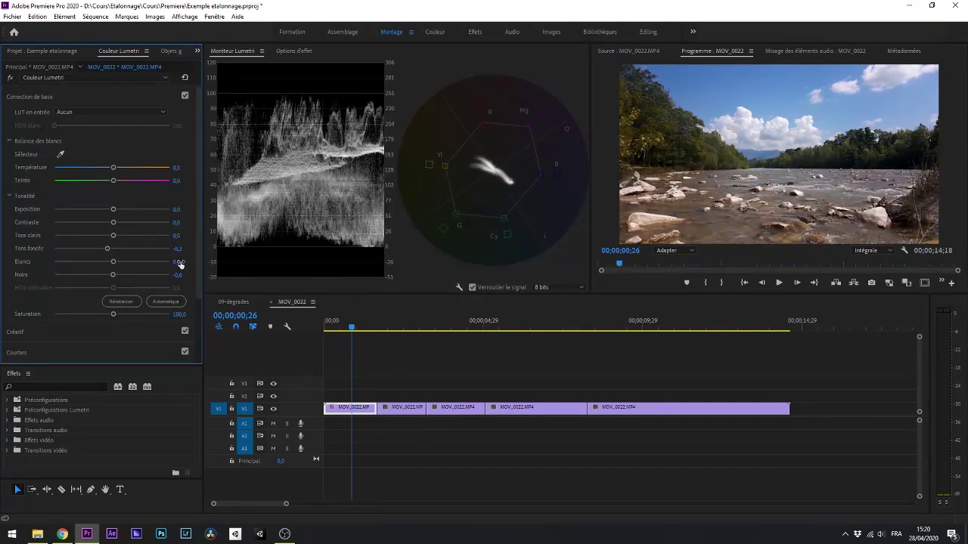
- Raise the first river segment's Blancs to 18 and its Saturation to 143.2
{"action": "left_click_drag", "start_coordinate": [177, 262], "coordinate": [189, 262]}
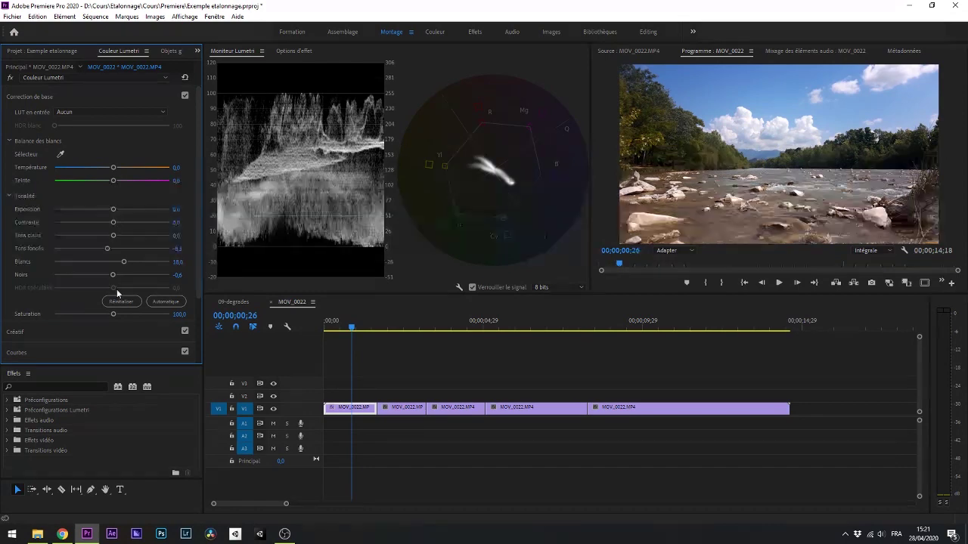
{"action": "left_click_drag", "start_coordinate": [116, 316], "coordinate": [136, 317]}
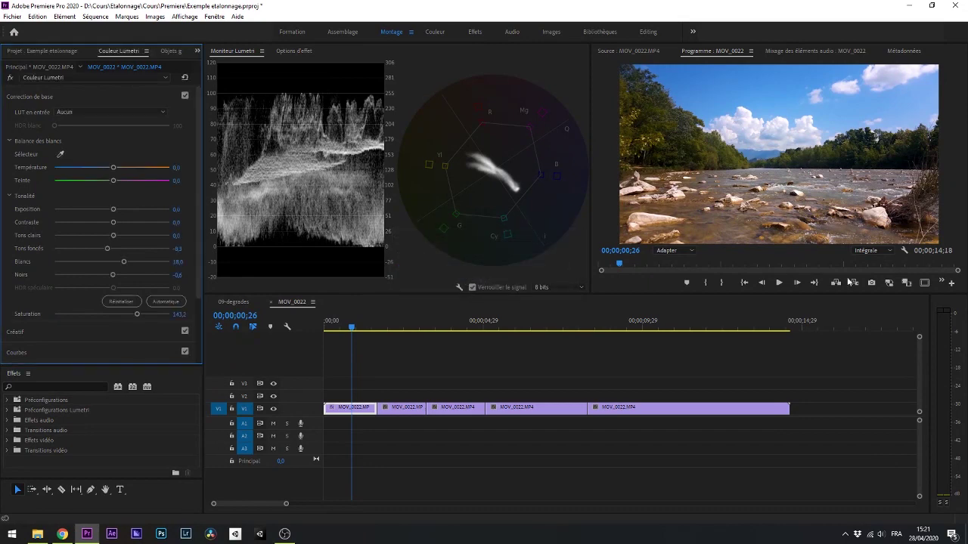
{"action": "left_click", "coordinate": [868, 216]}
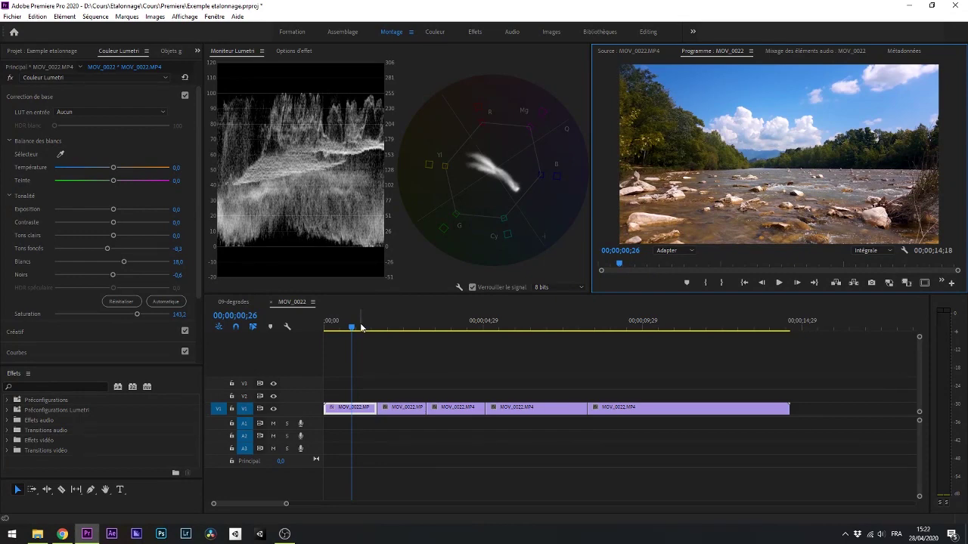
- On the second river segment at 00;00;02;08, set Blancs to 13.5, Noirs to -0.6, Tons foncés to -53 and Tons clairs to 118
{"action": "left_click_drag", "start_coordinate": [361, 327], "coordinate": [396, 328]}
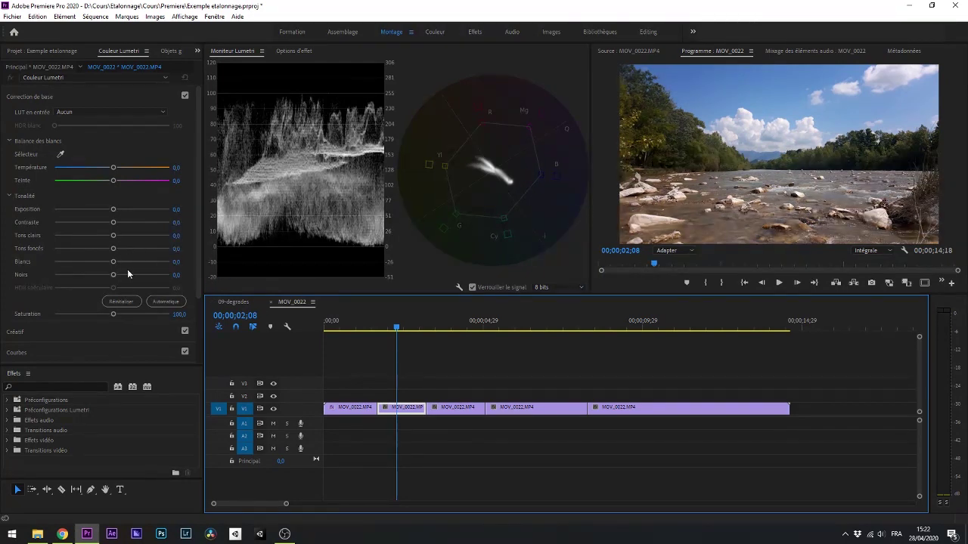
{"action": "left_click_drag", "start_coordinate": [114, 263], "coordinate": [119, 262]}
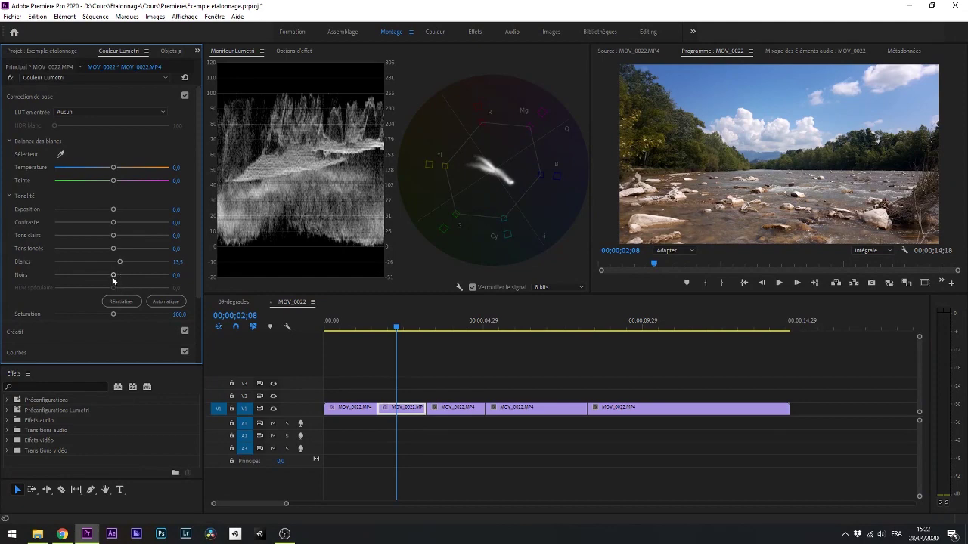
{"action": "left_click_drag", "start_coordinate": [113, 275], "coordinate": [111, 276]}
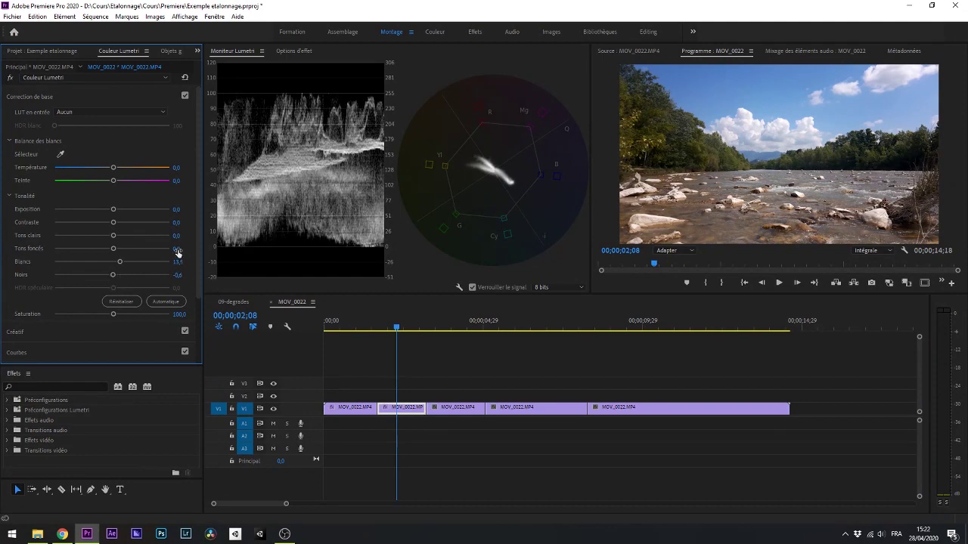
{"action": "mouse_move", "coordinate": [177, 250]}
{"action": "left_mouse_down"}
{"action": "mouse_move", "coordinate": [141, 250]}
{"action": "mouse_move", "coordinate": [171, 250]}
{"action": "left_mouse_up"}
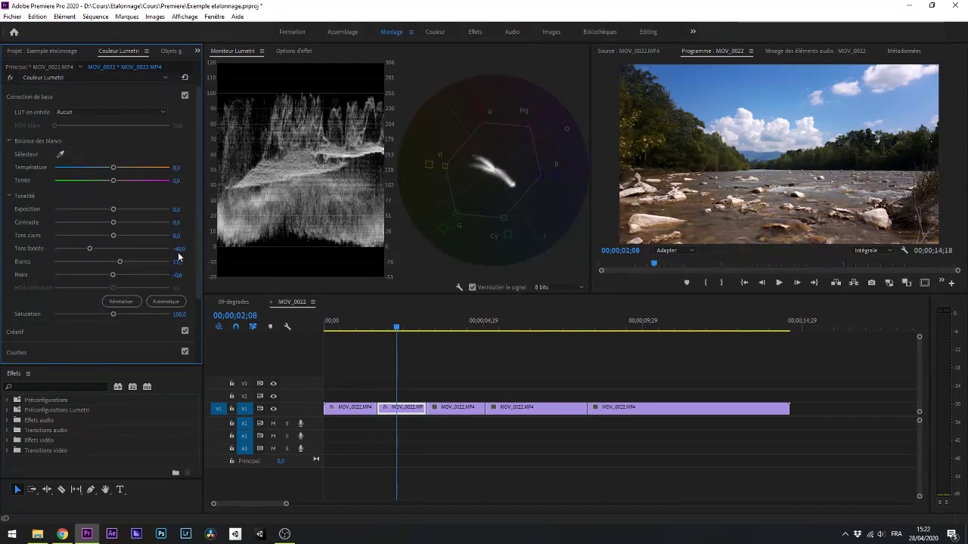
{"action": "left_click_drag", "start_coordinate": [178, 249], "coordinate": [268, 235]}
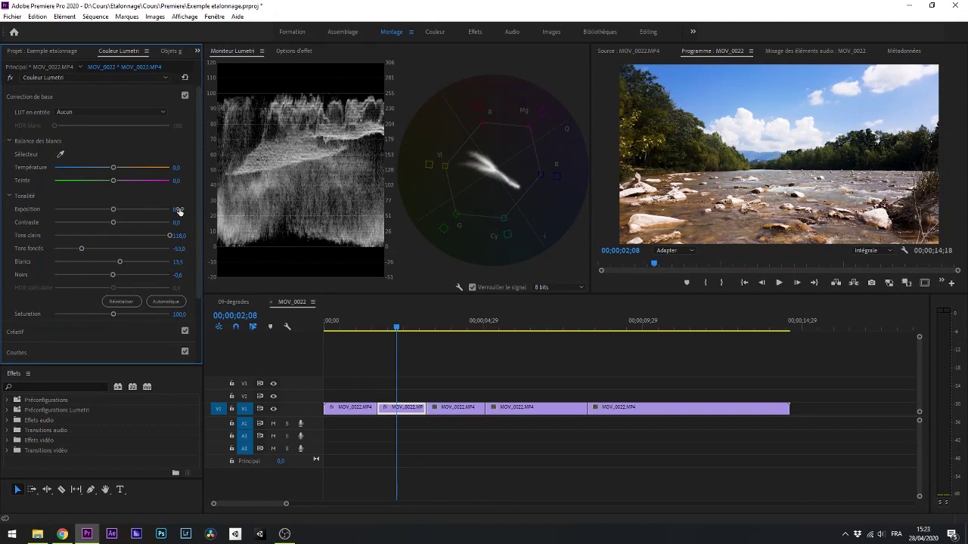
- Try the second segment's Exposition at about 2.3, reset it to 0, and raise Contraste to 18
{"action": "left_click_drag", "start_coordinate": [112, 209], "coordinate": [140, 209]}
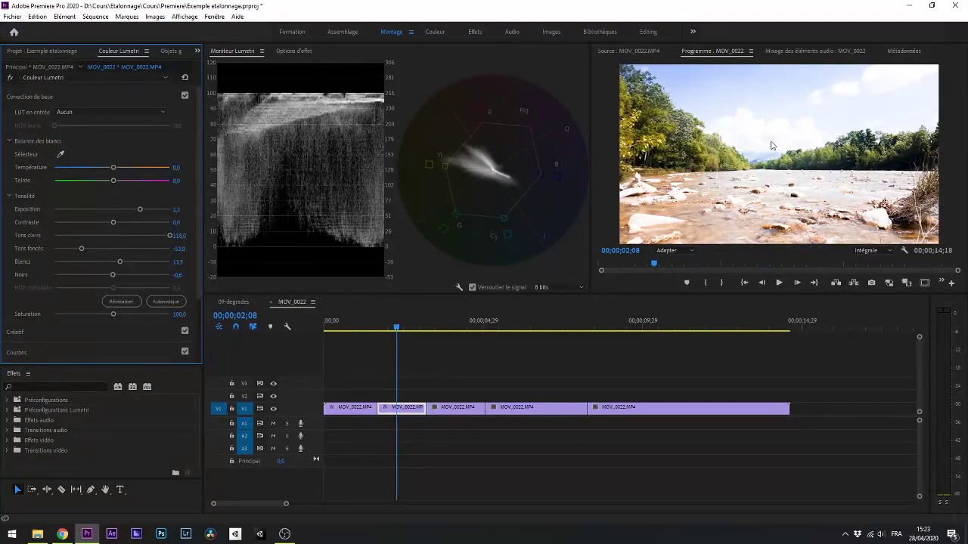
{"action": "double_click", "coordinate": [142, 209]}
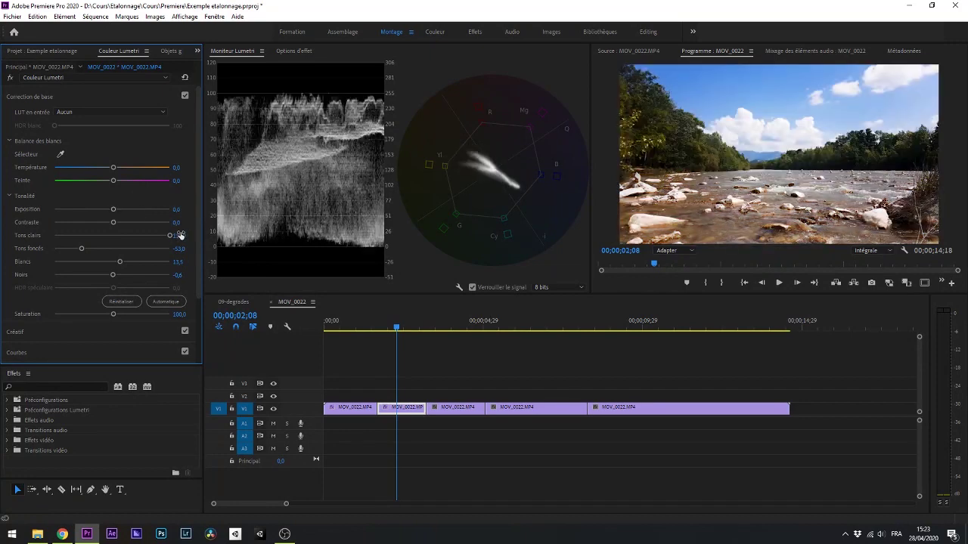
{"action": "left_click_drag", "start_coordinate": [113, 222], "coordinate": [123, 222]}
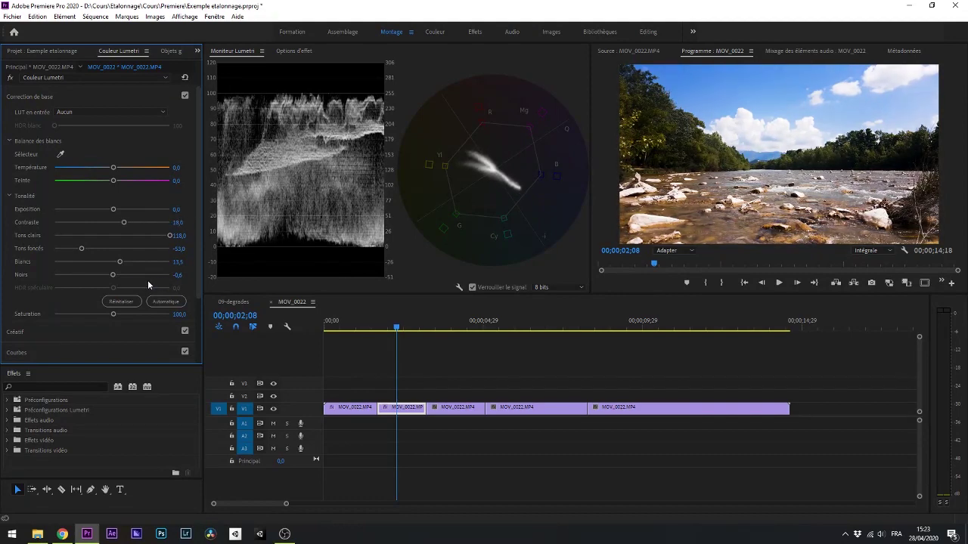
- Shape the second segment's white RGB curve into a gentle S with a lowered shadow point and a raised highlight point, then collapse the Courbes section
{"action": "scroll", "coordinate": [56, 295], "scroll_direction": "down", "scroll_amount": 2}
{"action": "left_click", "coordinate": [36, 309]}
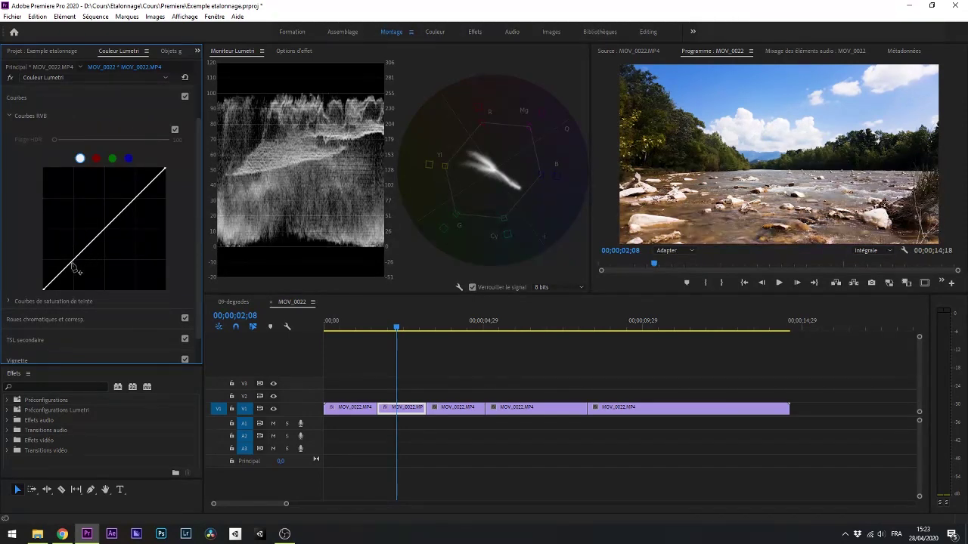
{"action": "left_click", "coordinate": [70, 262]}
{"action": "left_click_drag", "start_coordinate": [126, 209], "coordinate": [121, 202]}
{"action": "left_click_drag", "start_coordinate": [76, 266], "coordinate": [80, 266]}
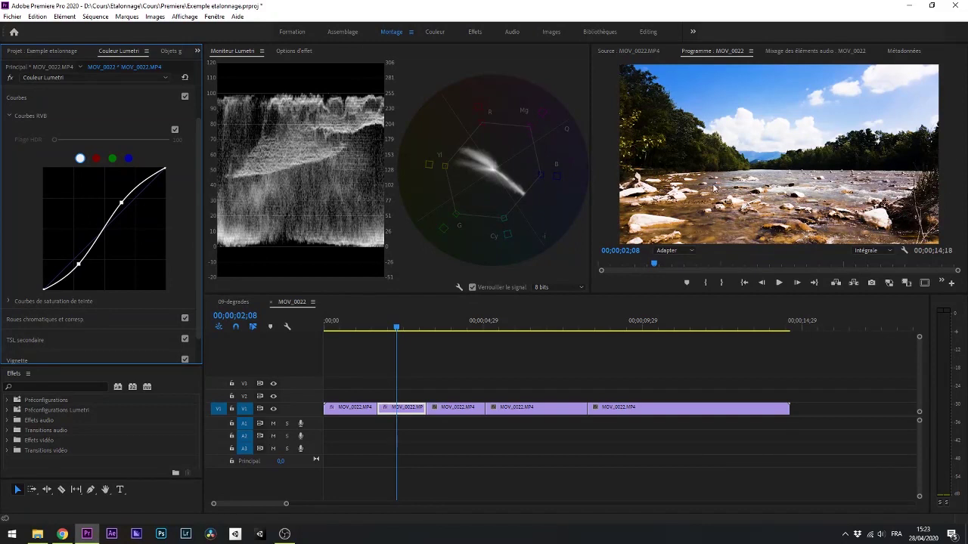
{"action": "scroll", "coordinate": [13, 243], "scroll_direction": "up", "scroll_amount": 1}
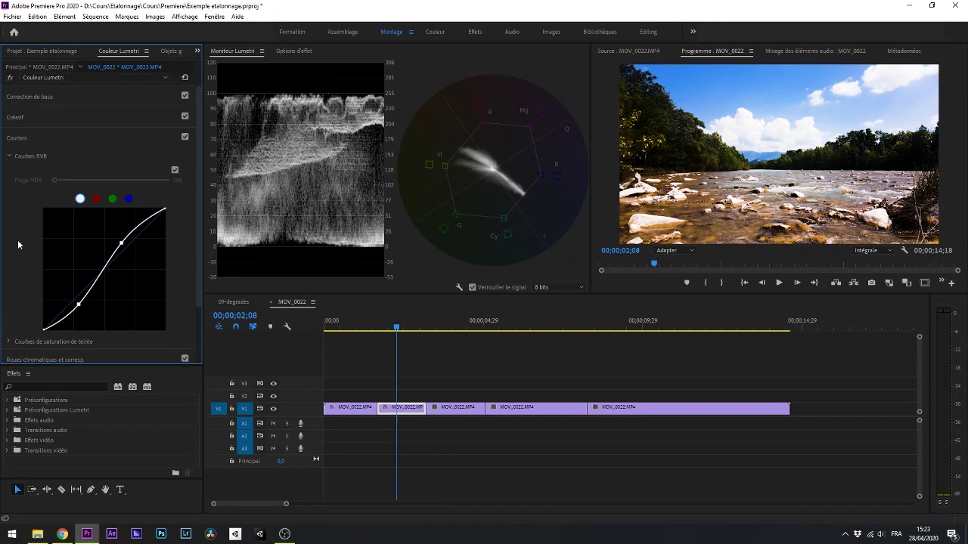
{"action": "left_click", "coordinate": [18, 140]}
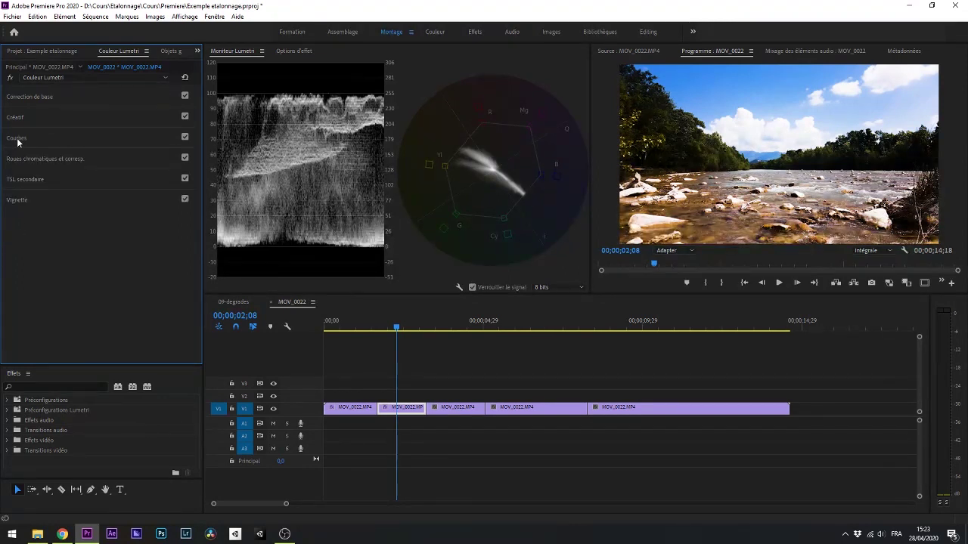
- Compare the second segment with its Courbes correction switched off and on
{"action": "left_click", "coordinate": [17, 140]}
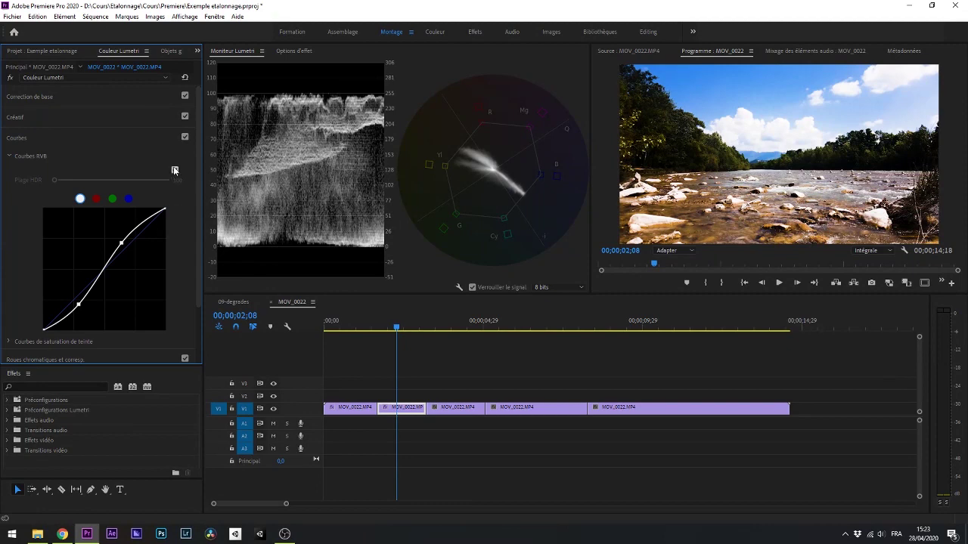
{"action": "left_click", "coordinate": [185, 138]}
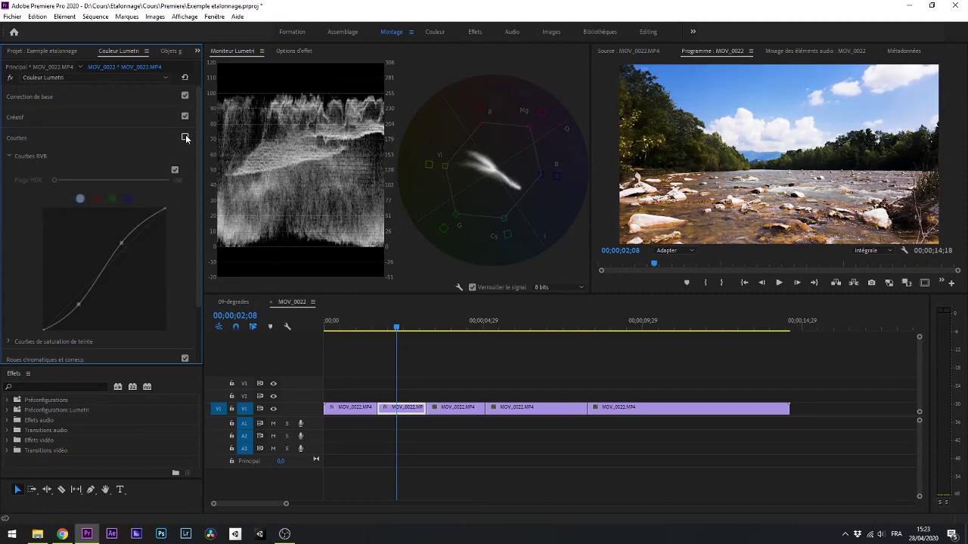
{"action": "left_click", "coordinate": [185, 137]}
{"action": "left_click", "coordinate": [185, 138]}
{"action": "left_click", "coordinate": [185, 137]}
{"action": "left_click", "coordinate": [185, 137]}
{"action": "left_click", "coordinate": [185, 138]}
- Soften the second segment's basic correction by resetting Contraste to 0 and setting Tons foncés to -16.2
{"action": "left_click", "coordinate": [60, 104]}
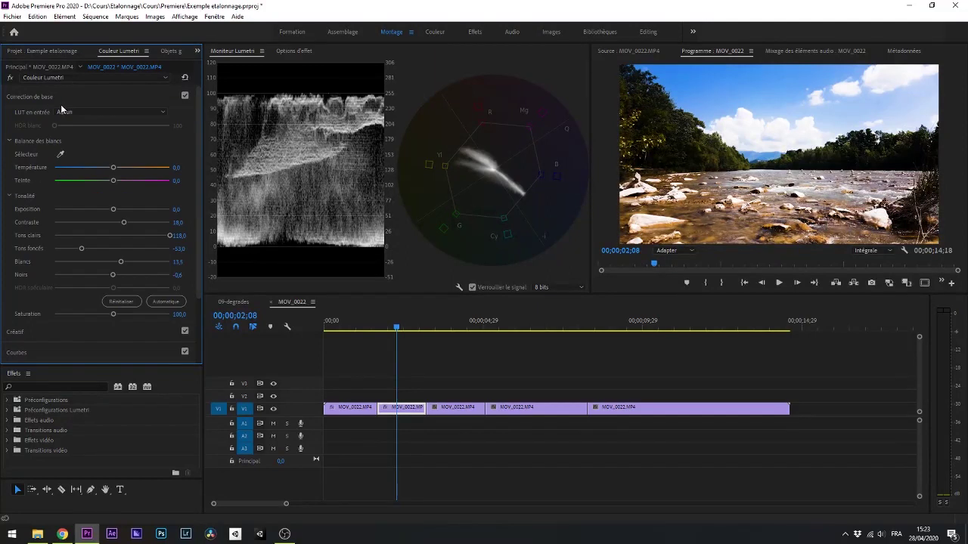
{"action": "double_click", "coordinate": [125, 222]}
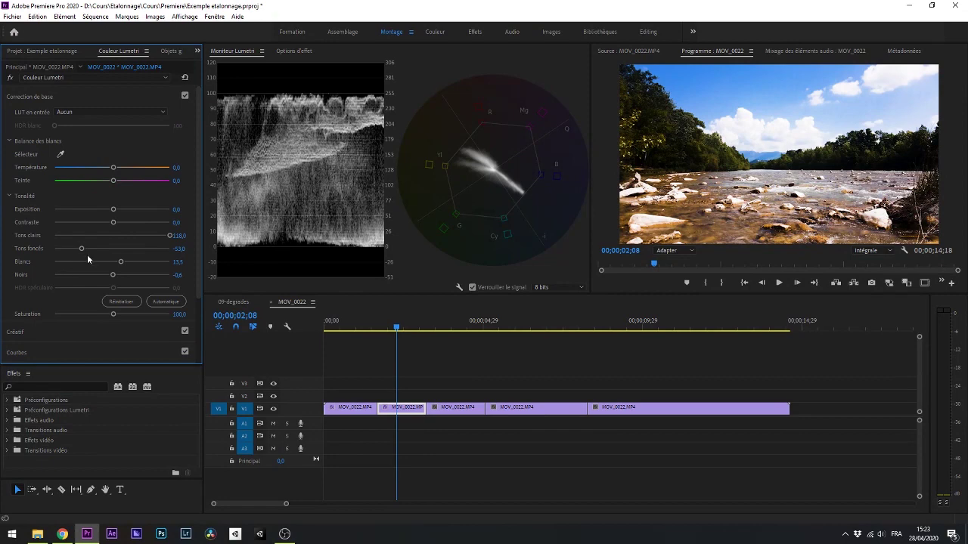
{"action": "left_click_drag", "start_coordinate": [81, 248], "coordinate": [102, 246]}
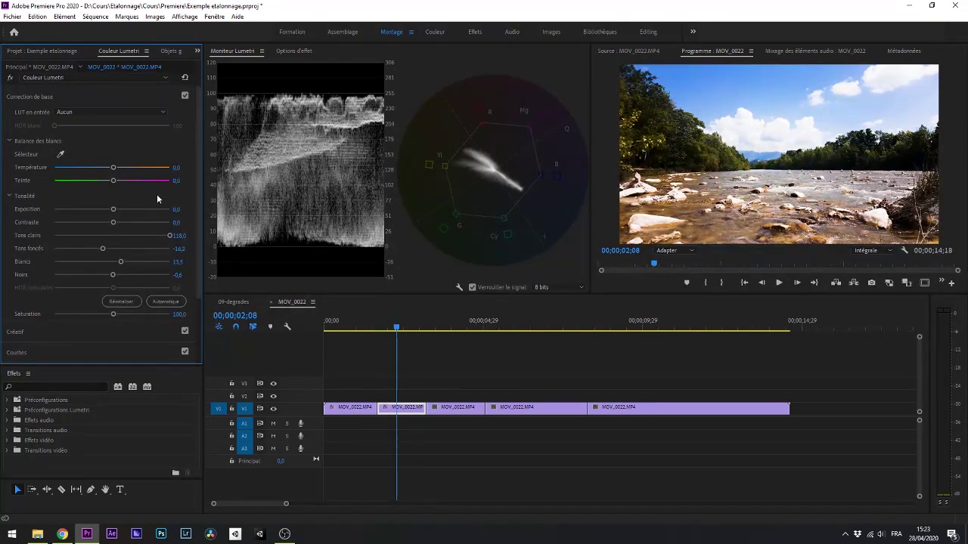
{"action": "left_click", "coordinate": [787, 151]}
{"action": "left_click", "coordinate": [42, 95]}
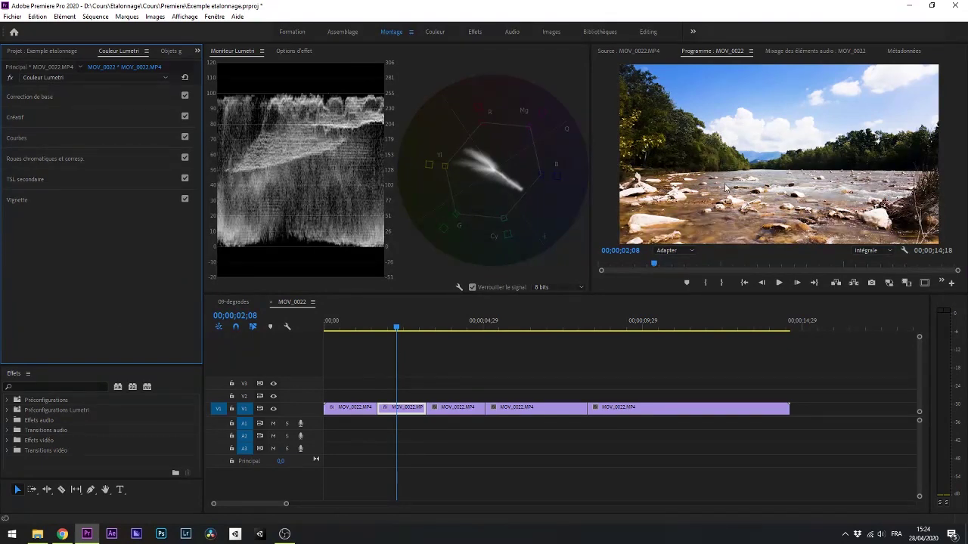
{"action": "left_click", "coordinate": [770, 182]}
{"action": "left_click", "coordinate": [67, 100]}
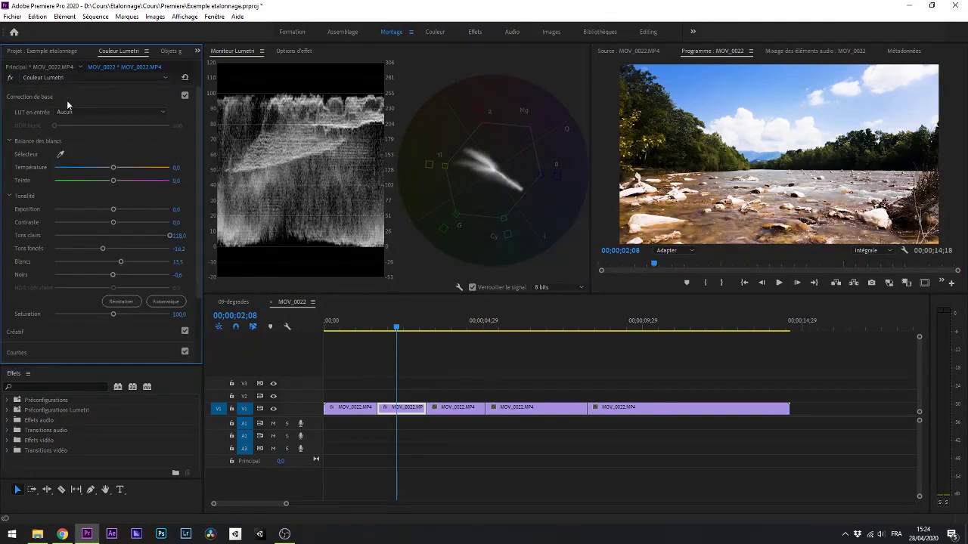
- Copy the second segment's Couleur Lumetri effect and paste it onto the third segment at 00;00;03;28
{"action": "left_click", "coordinate": [301, 51]}
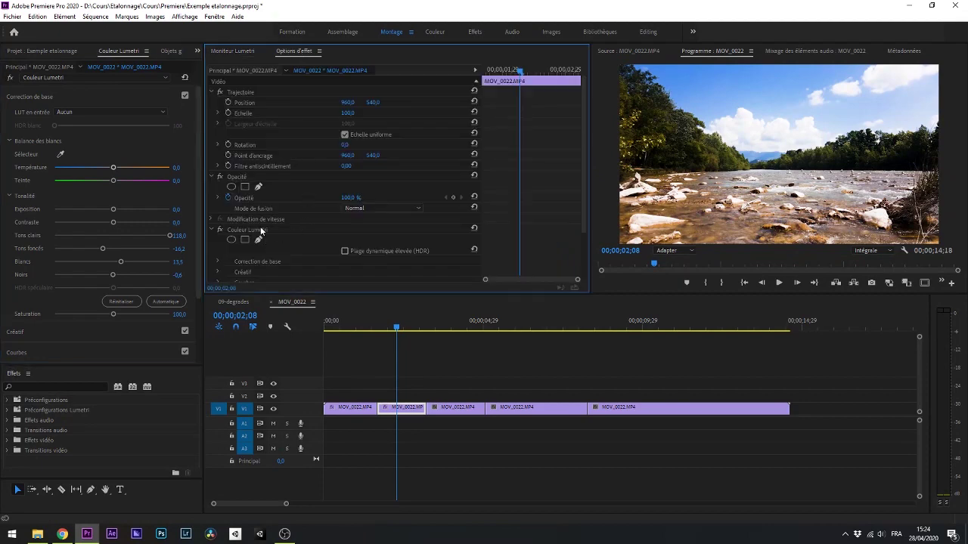
{"action": "left_click", "coordinate": [410, 408]}
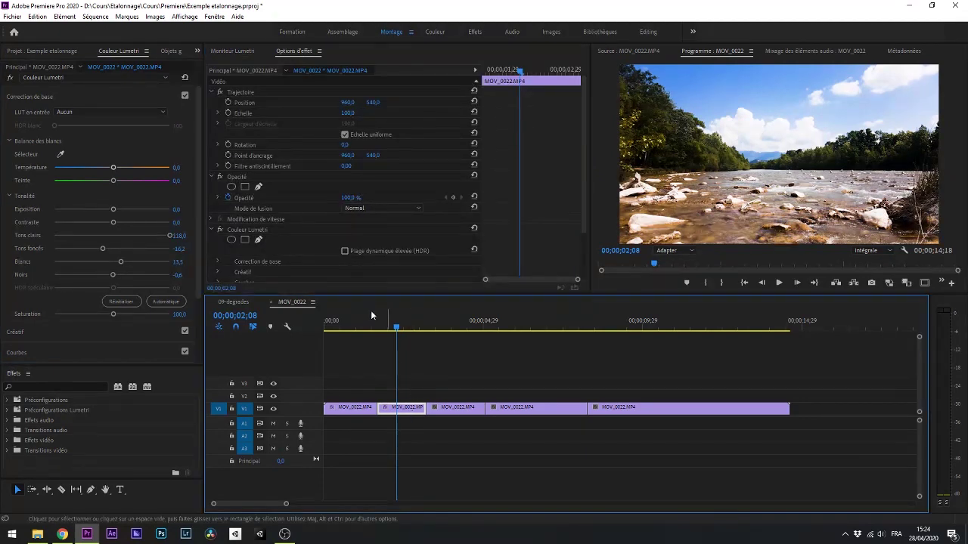
{"action": "left_click", "coordinate": [290, 53]}
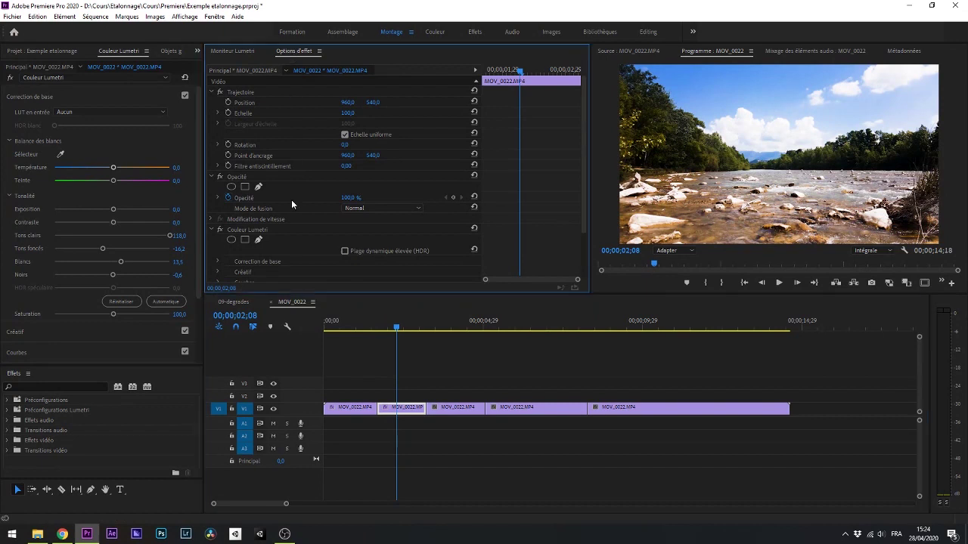
{"action": "left_click", "coordinate": [260, 231]}
{"action": "scroll", "coordinate": [280, 232], "scroll_direction": "down", "scroll_amount": 2}
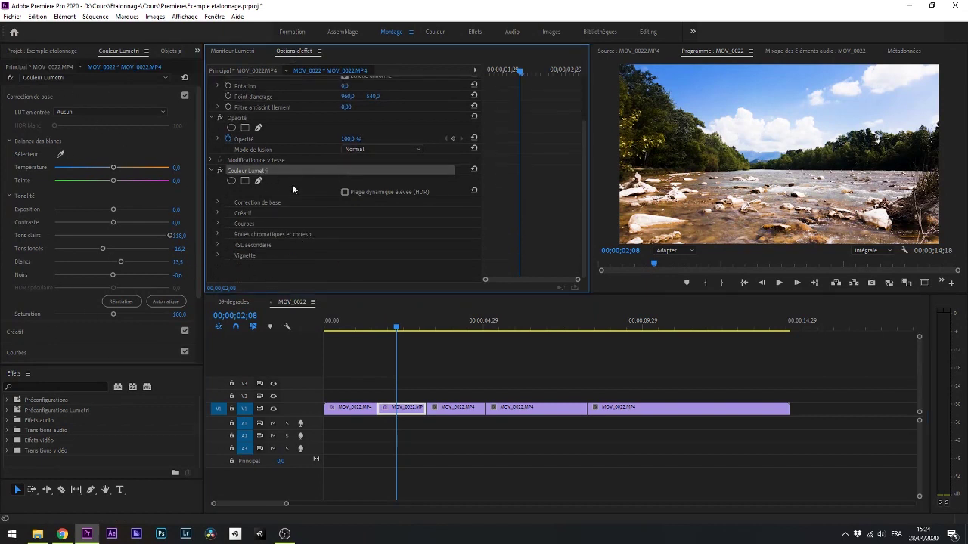
{"action": "left_click", "coordinate": [451, 326]}
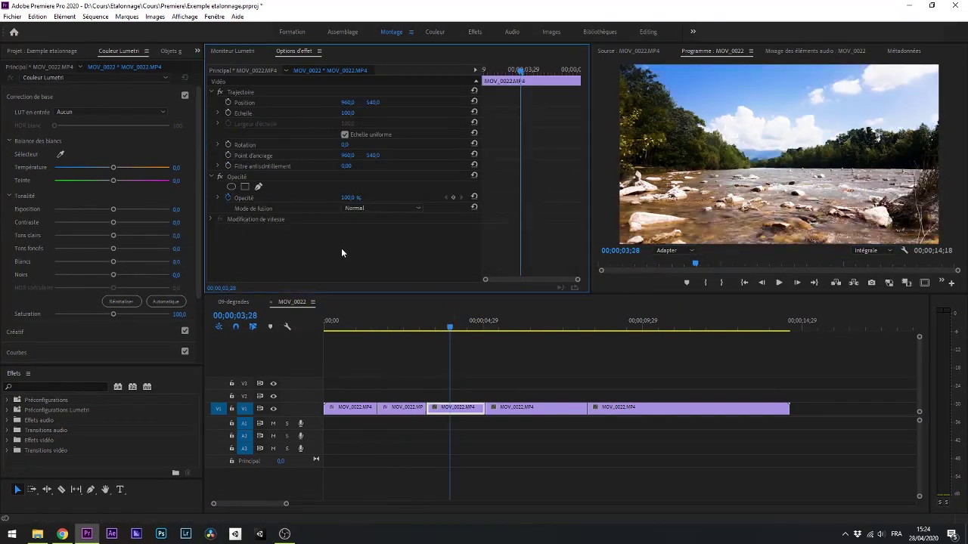
{"action": "scroll", "coordinate": [269, 212], "scroll_direction": "down", "scroll_amount": 2}
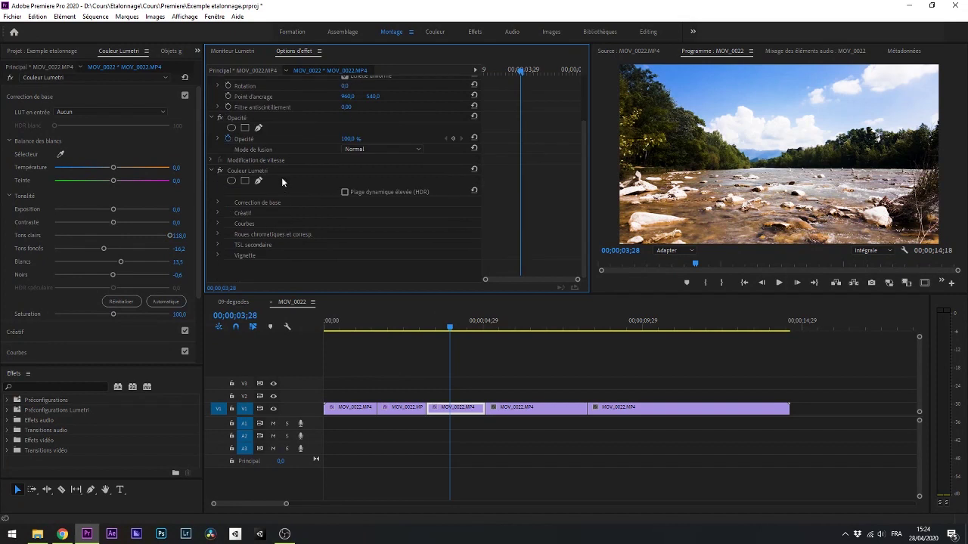
{"action": "left_click", "coordinate": [269, 175]}
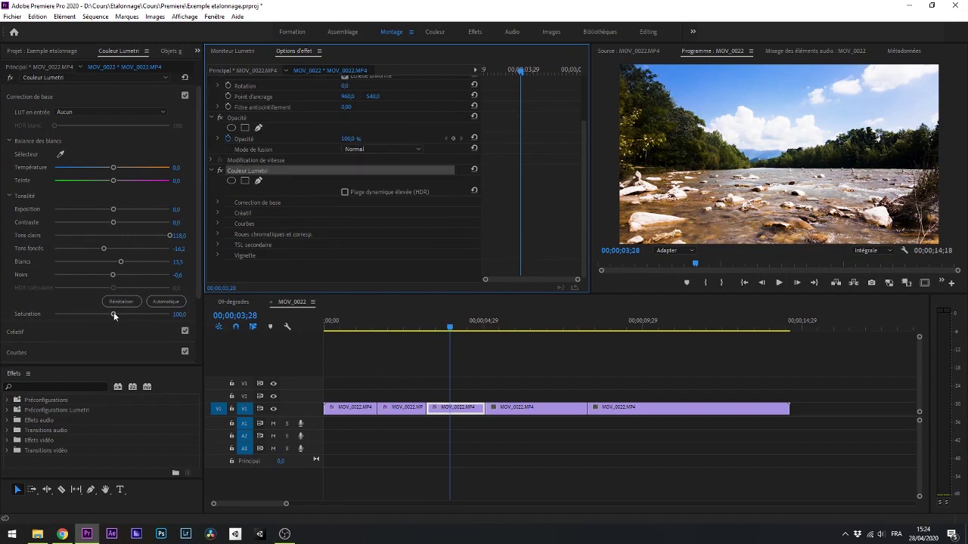
- Lower the third segment's Saturation to 54.1 while monitoring the vectorscope
{"action": "left_click_drag", "start_coordinate": [113, 313], "coordinate": [93, 315]}
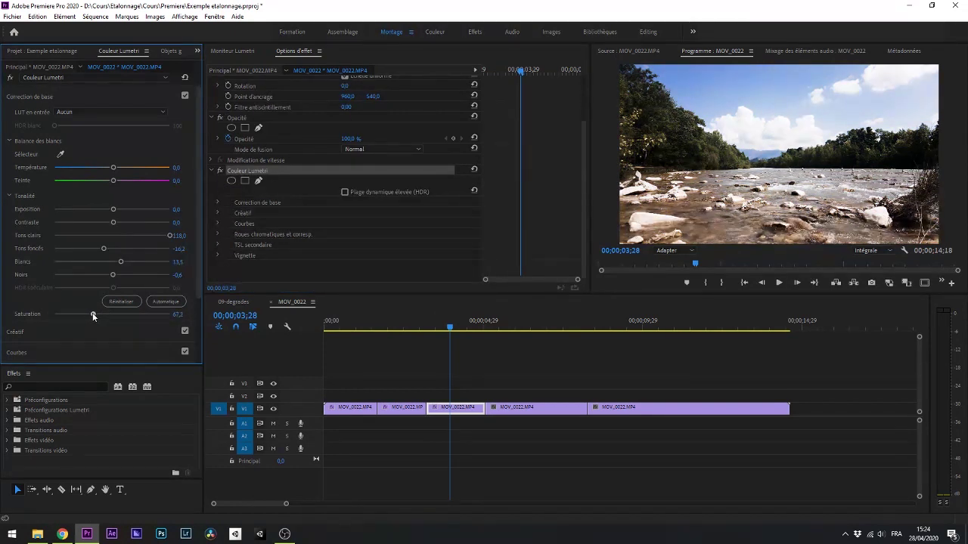
{"action": "left_click", "coordinate": [231, 47]}
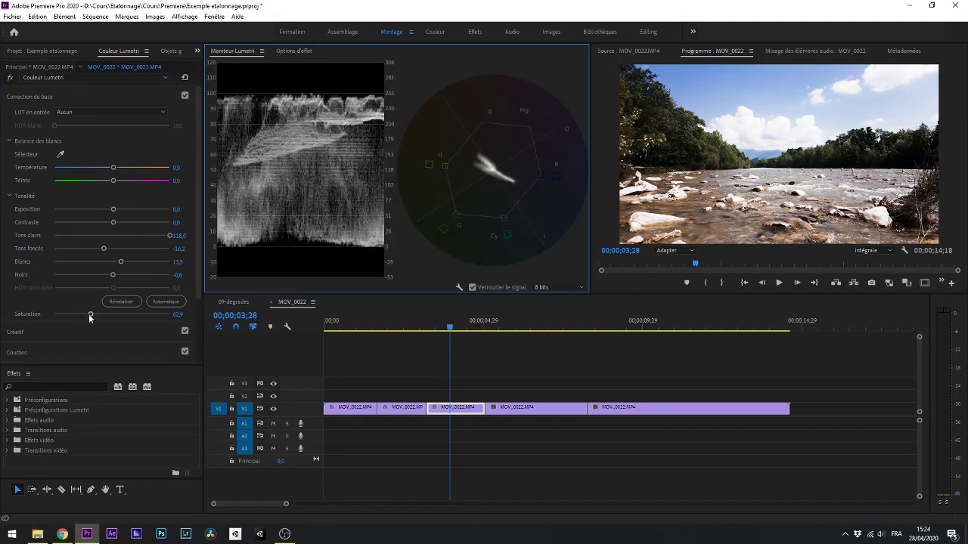
{"action": "left_click_drag", "start_coordinate": [89, 318], "coordinate": [84, 316]}
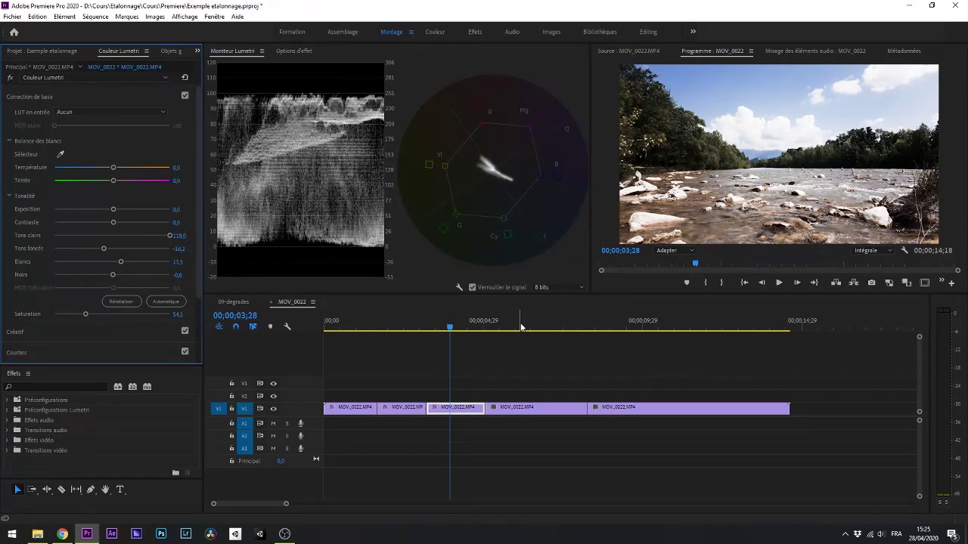
- On the fourth segment at 00;00;06;09, set Contraste to -100, Tons clairs to -1.3, Tons foncés to 26.6, Blancs to 13.5 and Noirs to -2.2
{"action": "left_click_drag", "start_coordinate": [521, 327], "coordinate": [527, 454]}
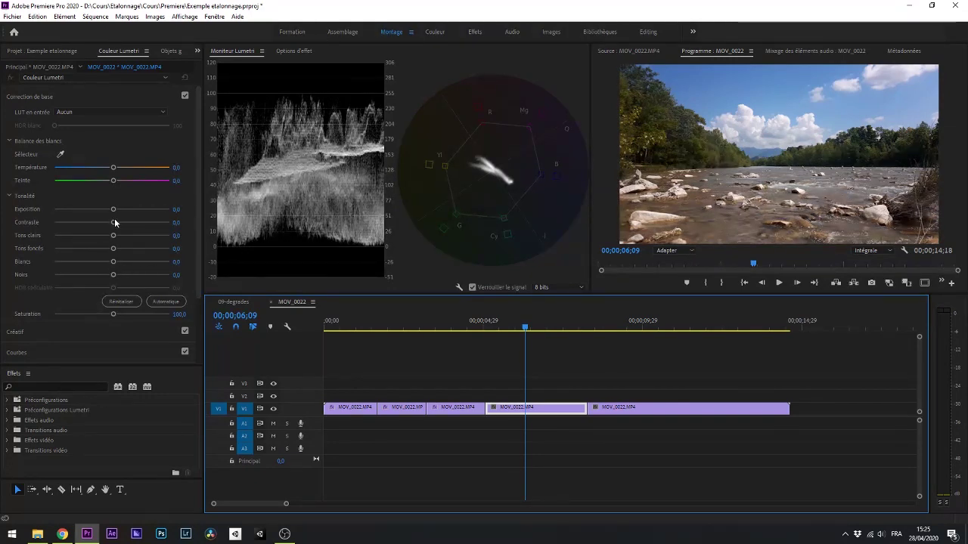
{"action": "left_click_drag", "start_coordinate": [115, 225], "coordinate": [30, 227]}
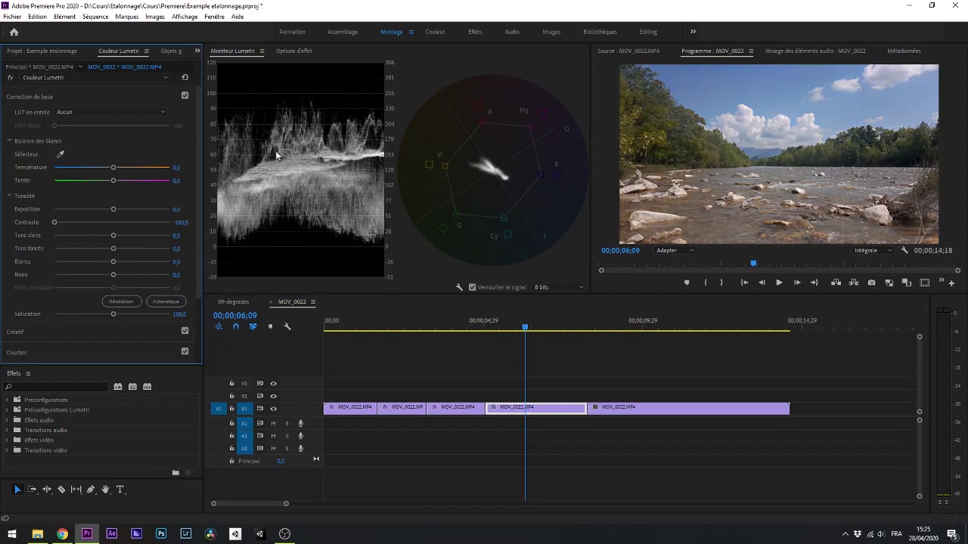
{"action": "left_click_drag", "start_coordinate": [114, 235], "coordinate": [127, 251]}
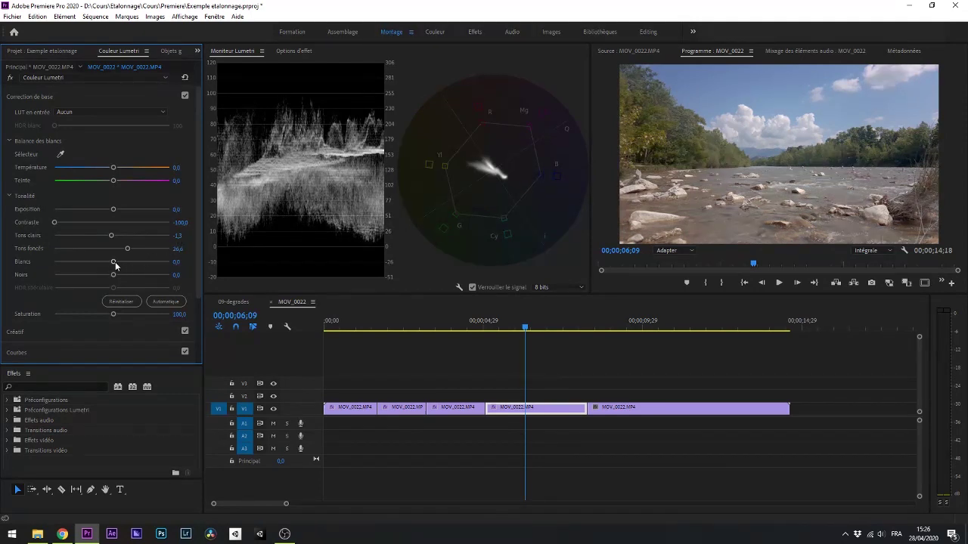
{"action": "left_click_drag", "start_coordinate": [114, 262], "coordinate": [119, 264]}
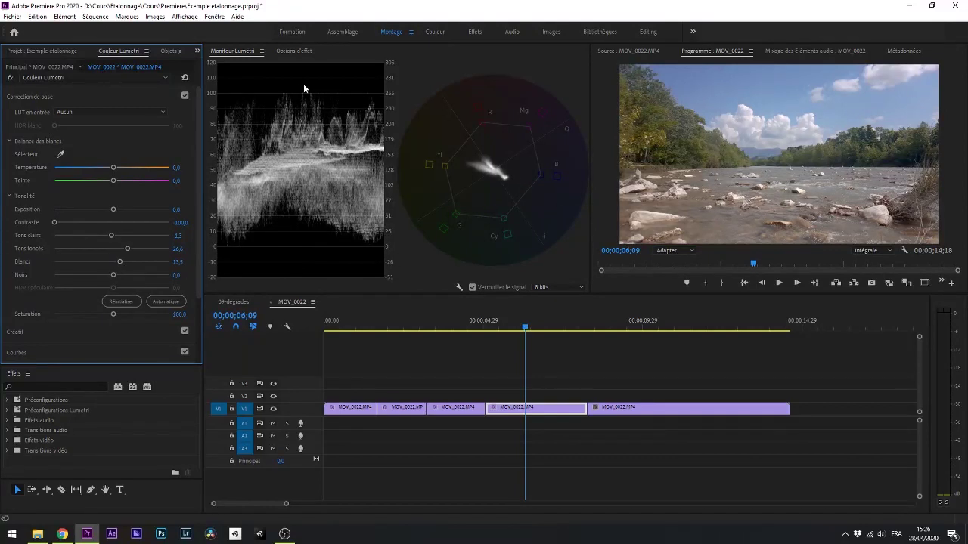
{"action": "left_click_drag", "start_coordinate": [110, 278], "coordinate": [110, 278]}
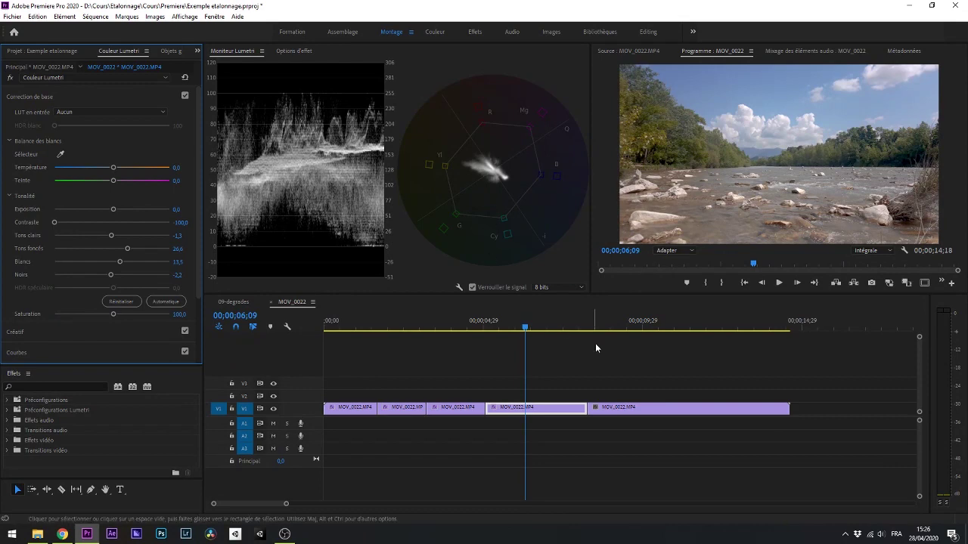
- Raise the fourth segment's Saturation to 131 and compare the image with and without the basic correction
{"action": "left_click", "coordinate": [184, 96]}
{"action": "left_click", "coordinate": [184, 96]}
{"action": "left_click", "coordinate": [185, 96]}
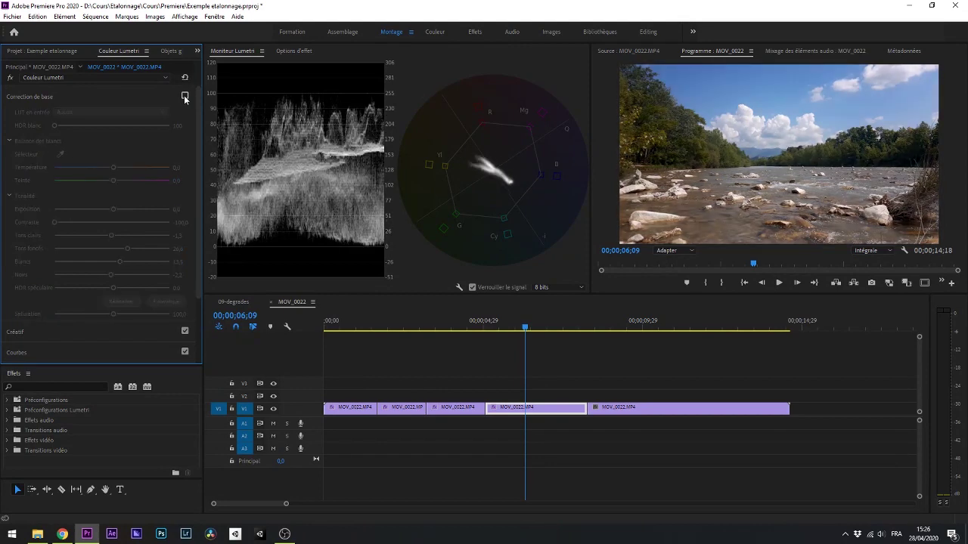
{"action": "left_click", "coordinate": [184, 96]}
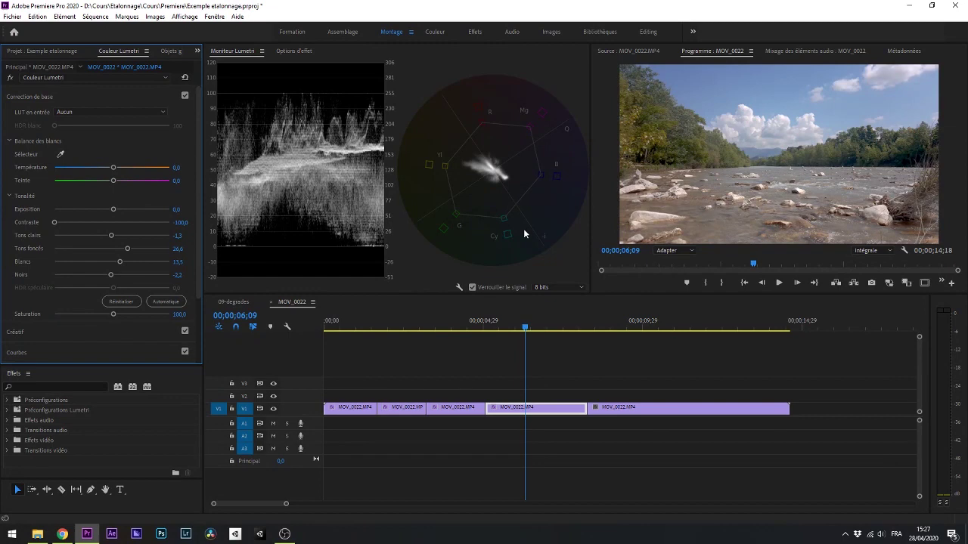
{"action": "left_click_drag", "start_coordinate": [112, 316], "coordinate": [130, 316]}
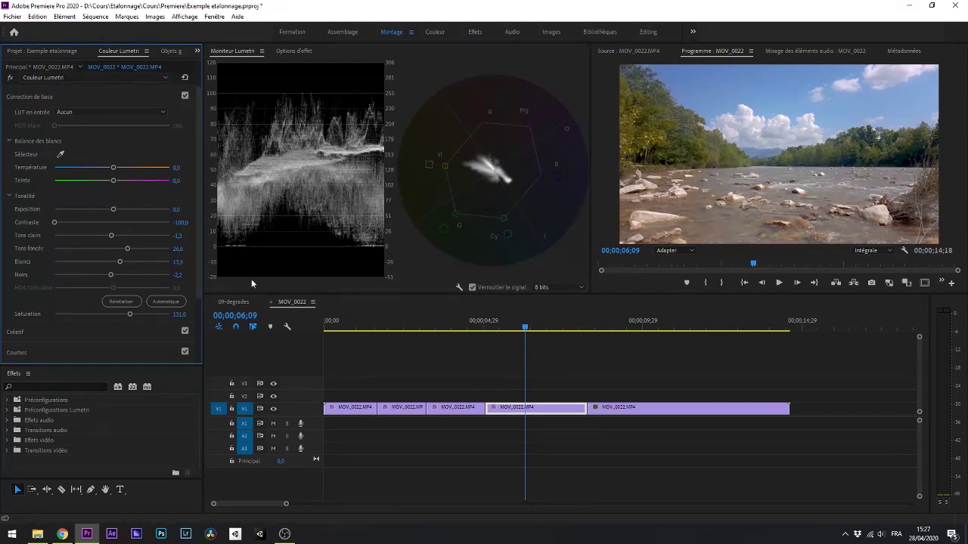
{"action": "left_click", "coordinate": [185, 95]}
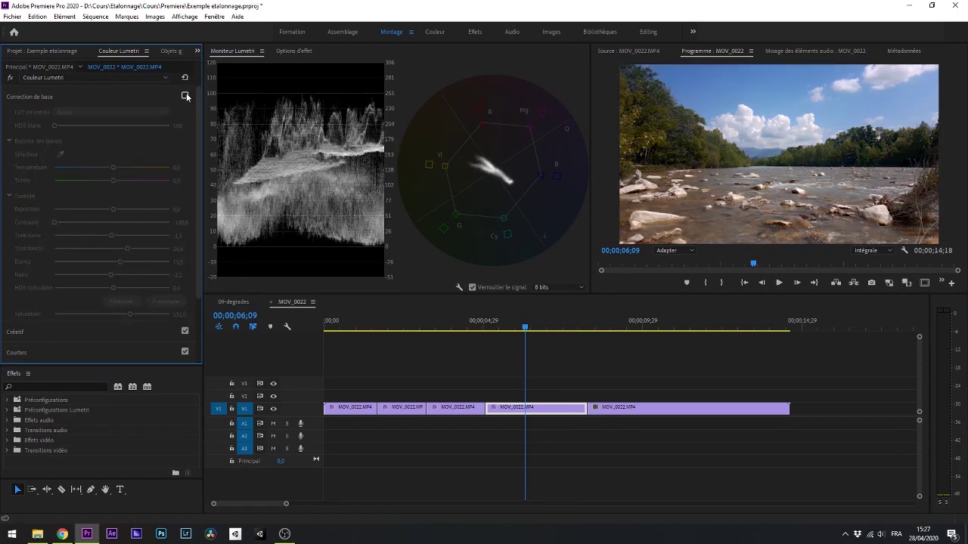
{"action": "left_click", "coordinate": [186, 96]}
{"action": "left_click", "coordinate": [186, 95]}
{"action": "left_click", "coordinate": [185, 95]}
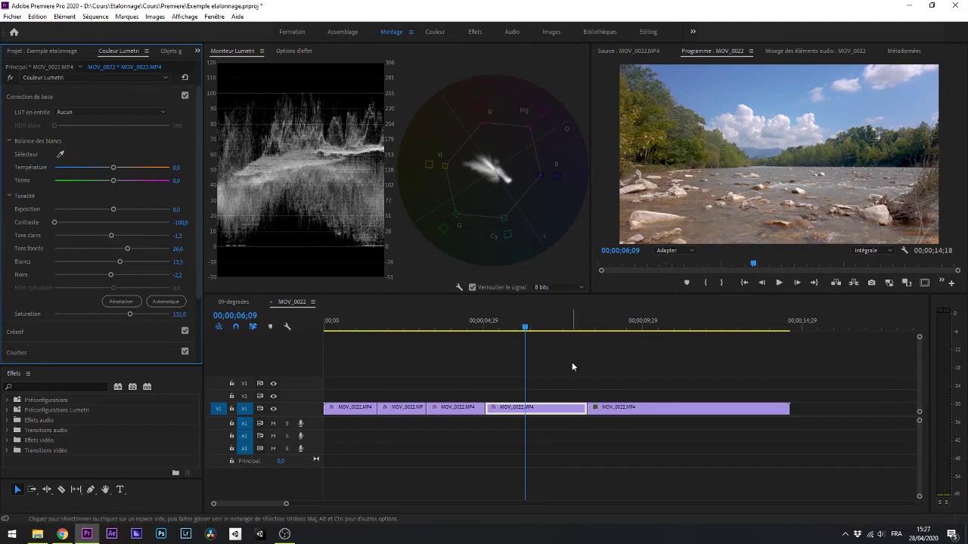
- Move the cut between the fourth and fifth segments earlier and split the fifth segment in two near its middle
{"action": "left_click", "coordinate": [650, 409]}
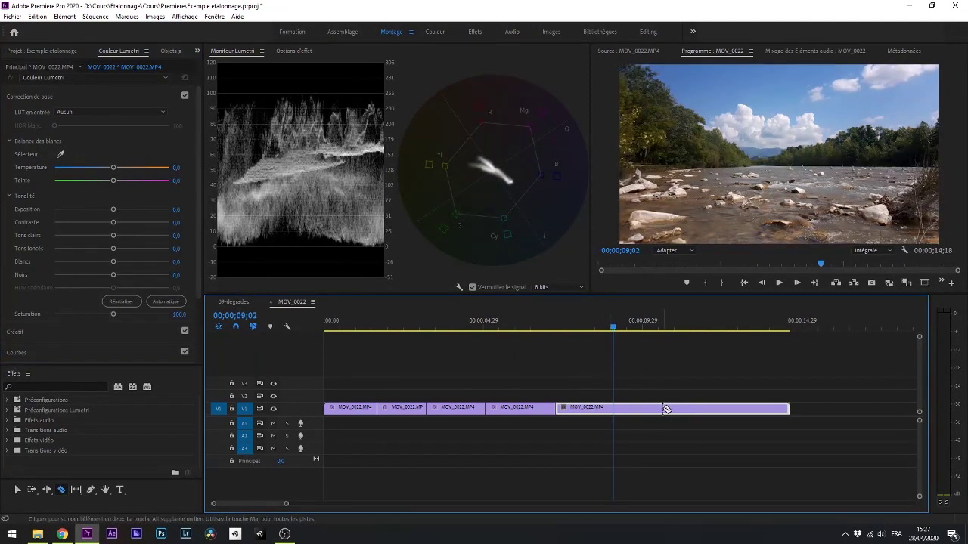
{"action": "left_click", "coordinate": [662, 408], "text": "ctrl"}
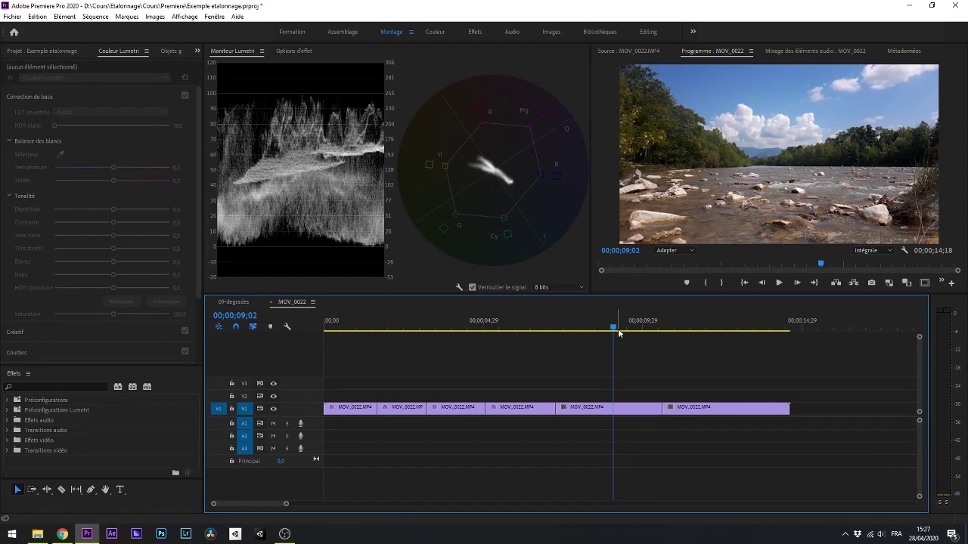
- On the fifth segment at 00;00;08;24, lower Exposition to -1.8 and cool Température to -64.2
{"action": "key", "text": "Left"}
{"action": "key", "text": "Left"}
{"action": "key", "text": "Left"}
{"action": "key", "text": "Left"}
{"action": "key", "text": "Left"}
{"action": "key", "text": "Left"}
{"action": "key", "text": "Left"}
{"action": "key", "text": "Left"}
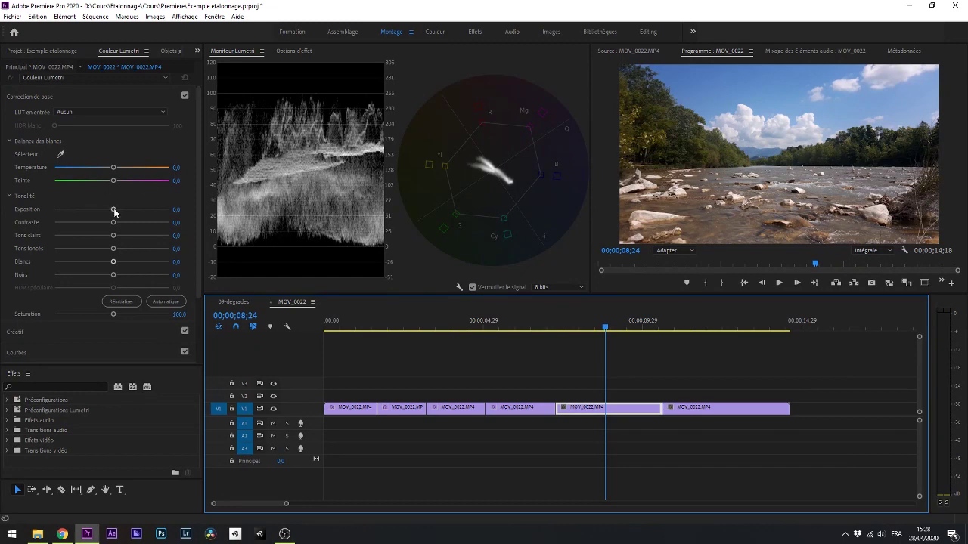
{"action": "left_click_drag", "start_coordinate": [113, 210], "coordinate": [91, 213]}
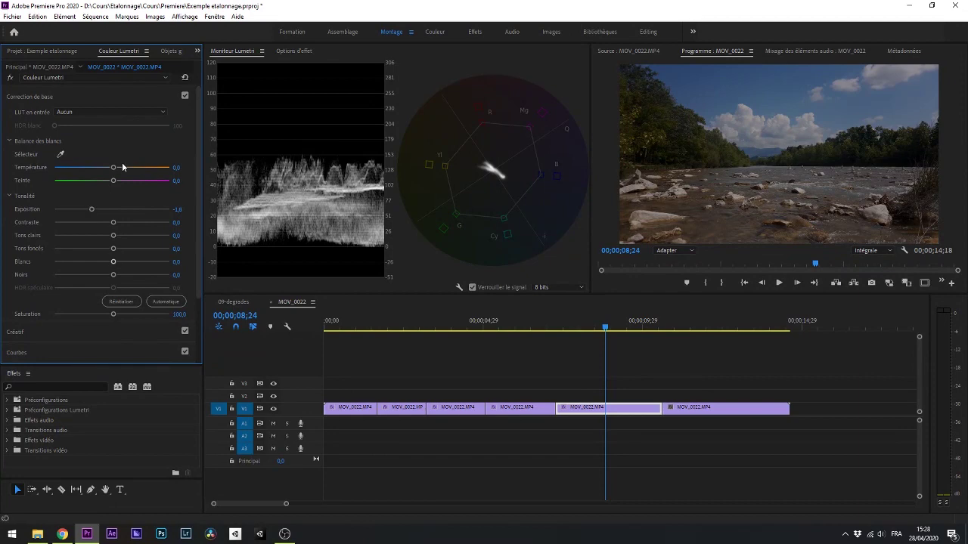
{"action": "left_click_drag", "start_coordinate": [113, 168], "coordinate": [75, 168]}
{"action": "left_click_drag", "start_coordinate": [83, 210], "coordinate": [92, 209]}
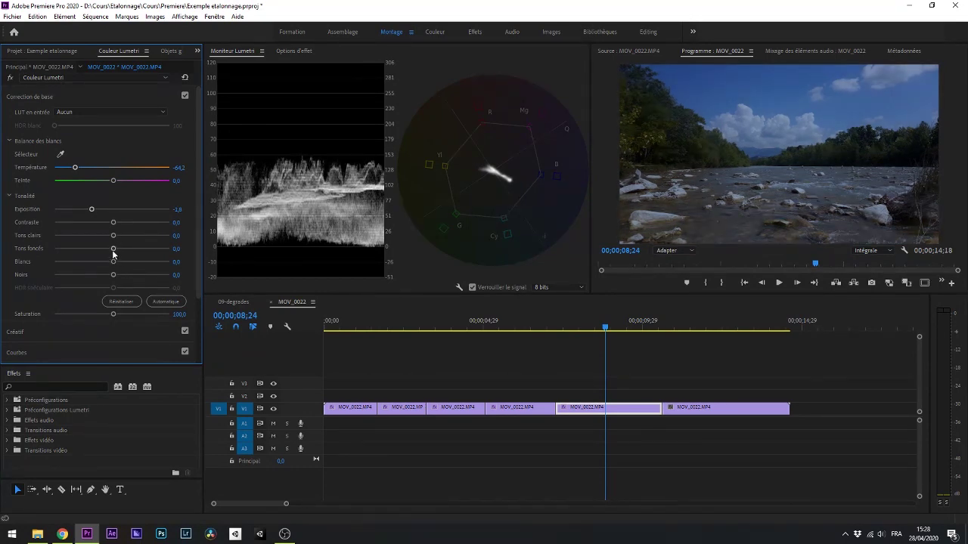
- Darken and mute the fifth segment with Tons foncés at -38.9, Exposition at -2.1, Saturation at 56 and Noirs at about -0.4
{"action": "left_click_drag", "start_coordinate": [113, 249], "coordinate": [89, 249]}
{"action": "left_click_drag", "start_coordinate": [92, 208], "coordinate": [88, 210]}
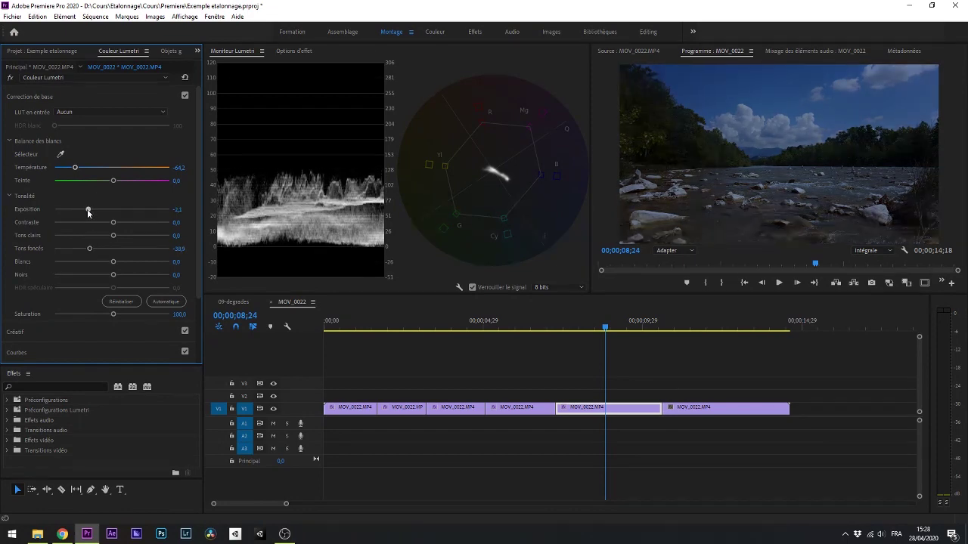
{"action": "left_click_drag", "start_coordinate": [112, 311], "coordinate": [87, 310]}
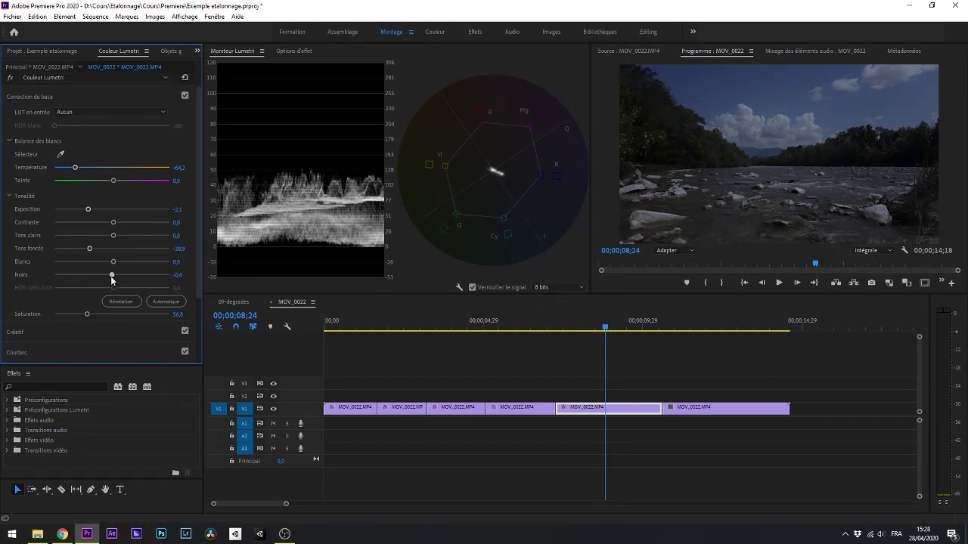
- On the last segment at 00;00;11;15, set Contraste 8.3, Tons clairs 18.8, Tons foncés -3.1, Blancs 6.6 and Noirs -0.4
{"action": "left_click", "coordinate": [691, 327]}
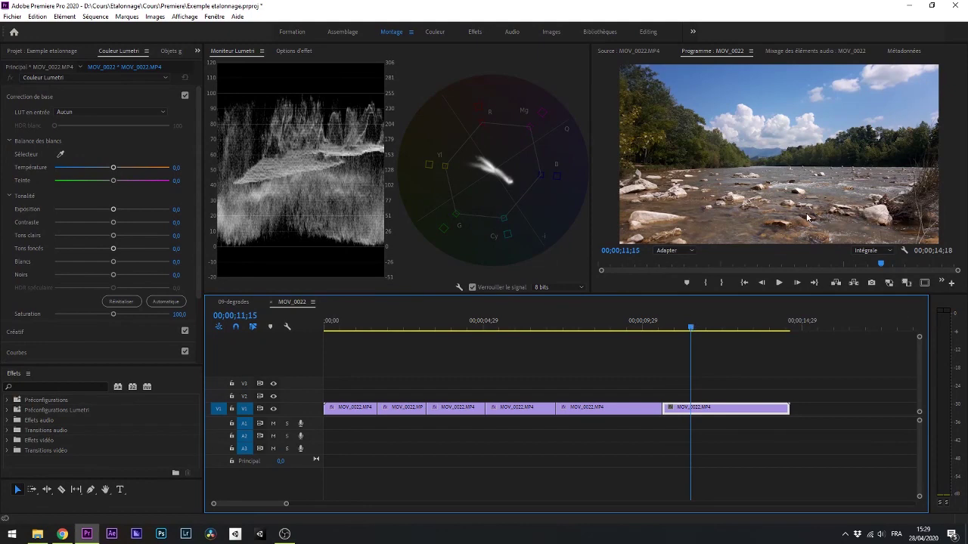
{"action": "left_click", "coordinate": [798, 186]}
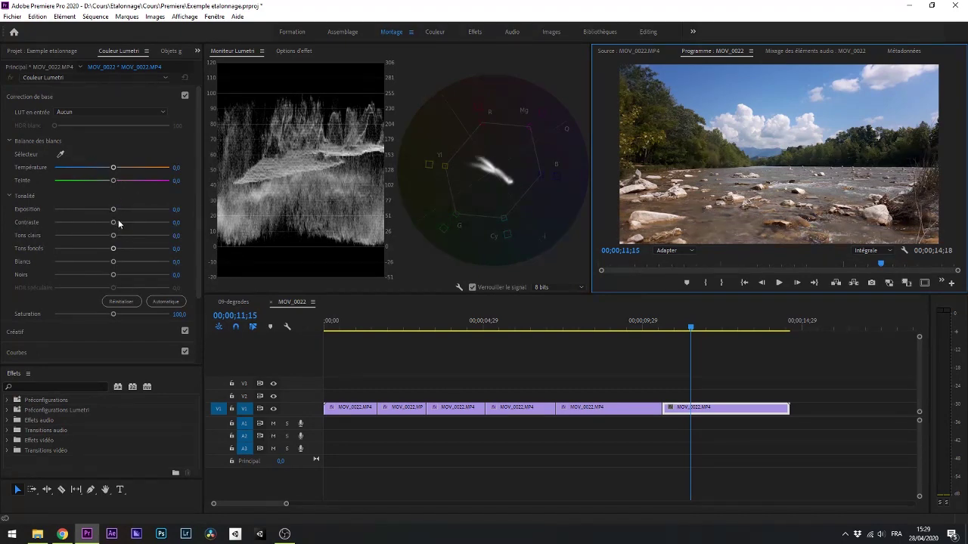
{"action": "left_click_drag", "start_coordinate": [113, 224], "coordinate": [111, 277]}
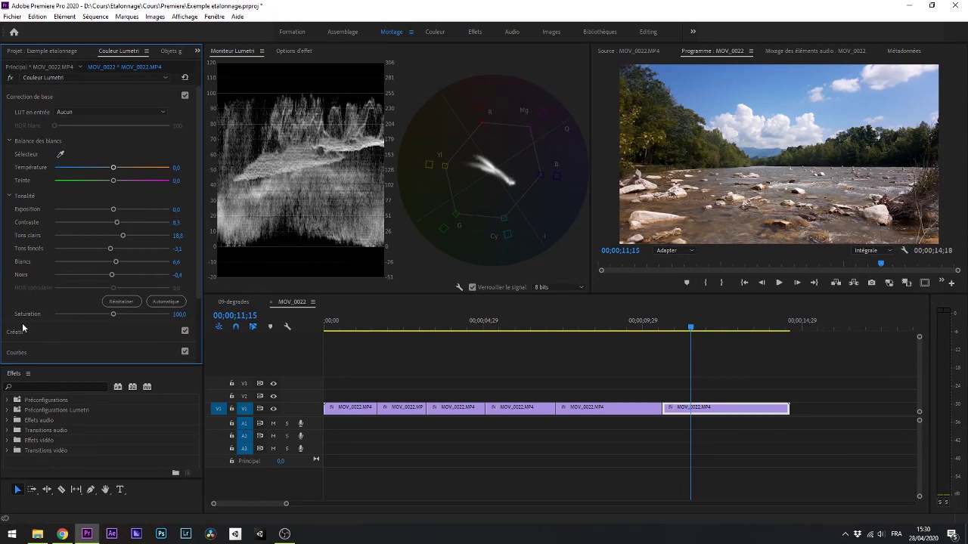
- Expand the Créatif section for the last segment and try the Fuji REALA 500D Kodak 2393 look
{"action": "scroll", "coordinate": [24, 258], "scroll_direction": "down", "scroll_amount": 3}
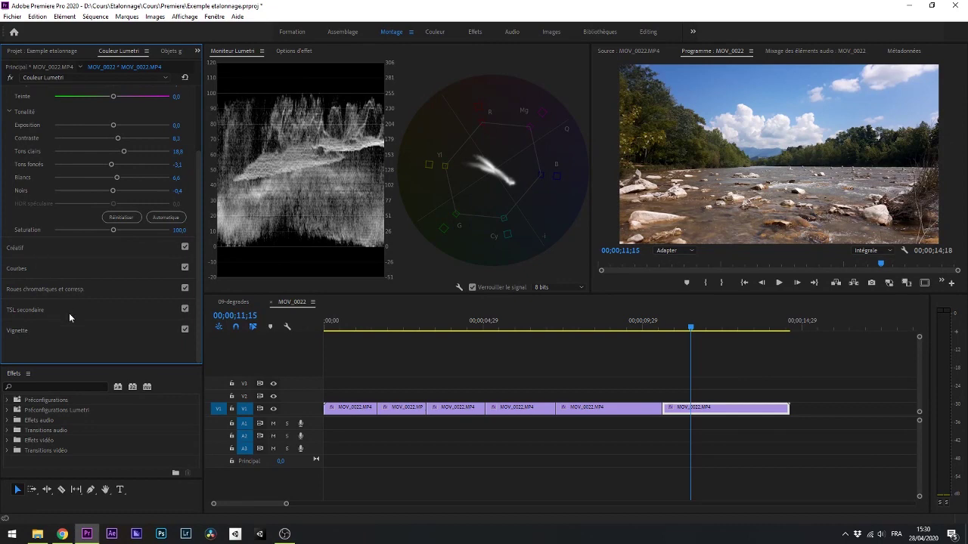
{"action": "left_click", "coordinate": [51, 248]}
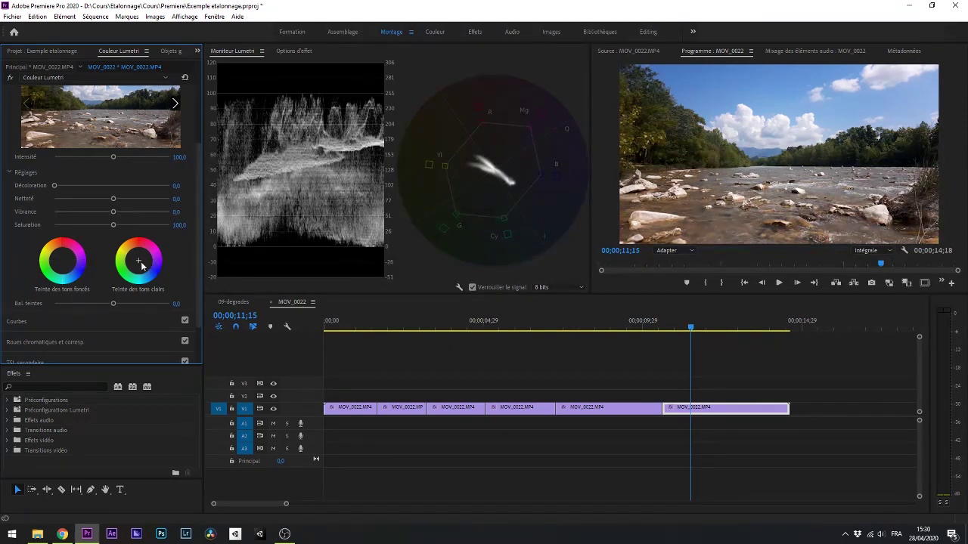
{"action": "scroll", "coordinate": [108, 138], "scroll_direction": "up", "scroll_amount": 2}
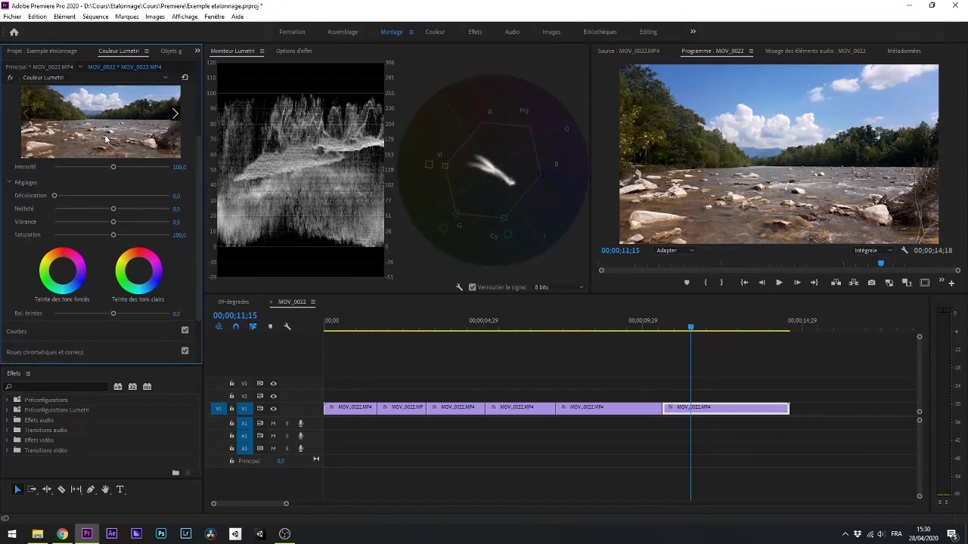
{"action": "scroll", "coordinate": [105, 150], "scroll_direction": "up", "scroll_amount": 2}
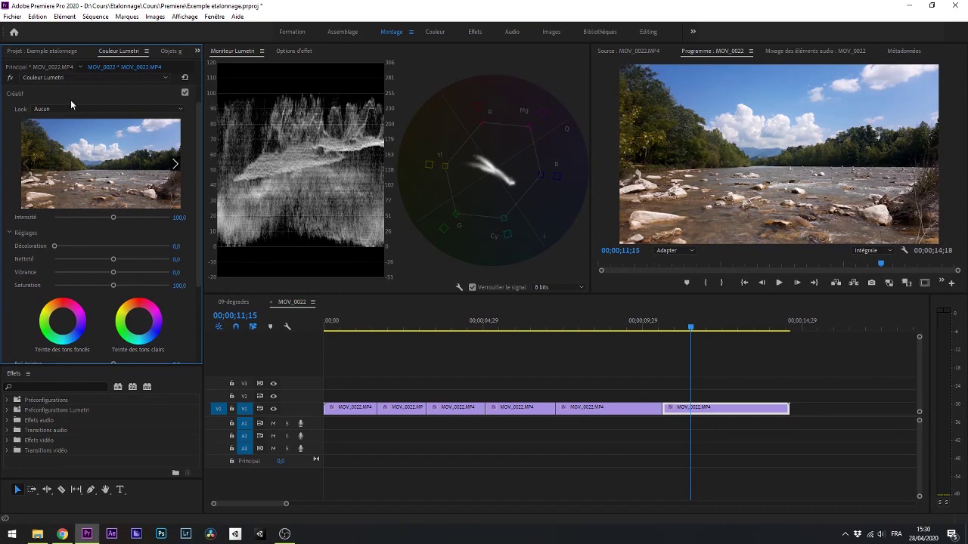
{"action": "left_click", "coordinate": [94, 112]}
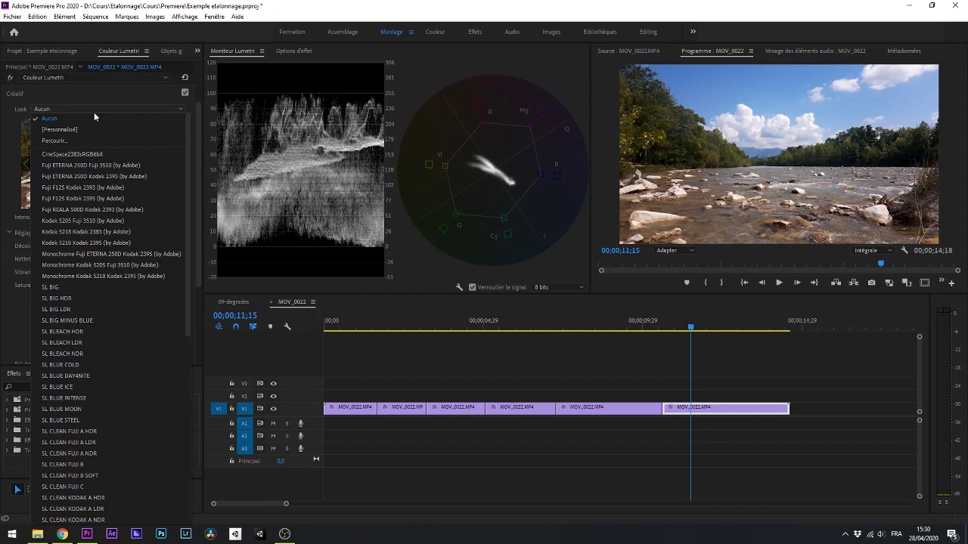
{"action": "scroll", "coordinate": [100, 352], "scroll_direction": "down", "scroll_amount": 3}
{"action": "scroll", "coordinate": [102, 355], "scroll_direction": "up", "scroll_amount": 3}
{"action": "left_click", "coordinate": [95, 213]}
{"action": "left_click", "coordinate": [111, 109]}
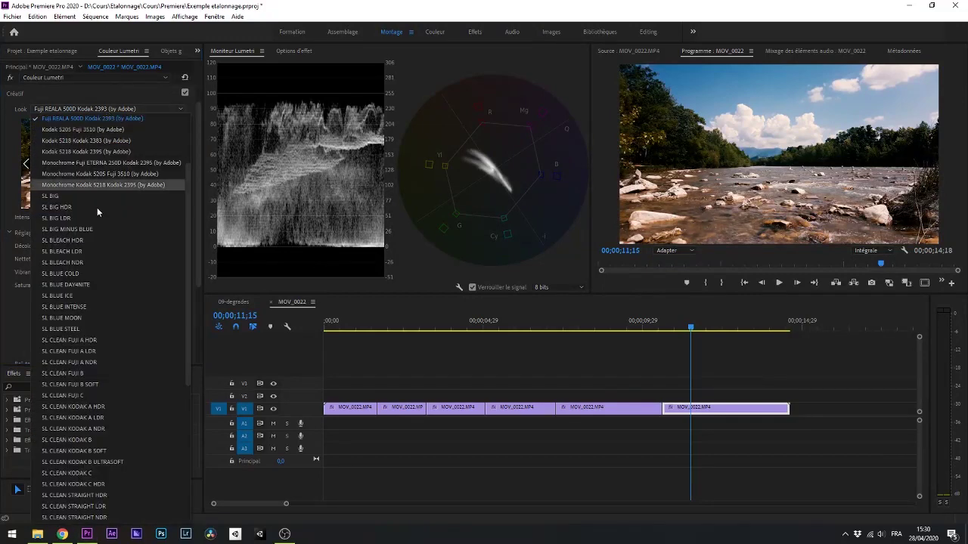
- Try the SL BLEACH HDR look on the last segment, then return Look to Aucun
{"action": "left_click", "coordinate": [104, 236]}
{"action": "left_click", "coordinate": [79, 109]}
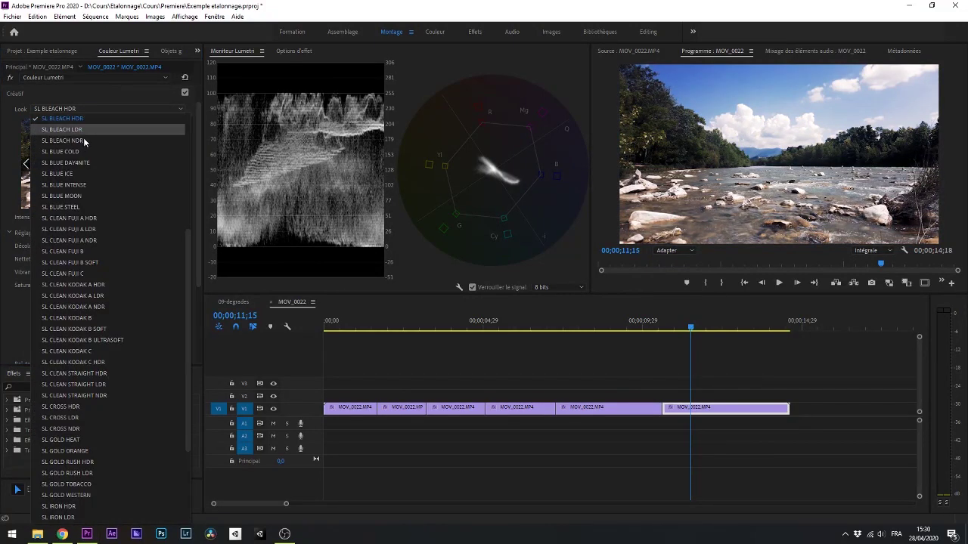
{"action": "scroll", "coordinate": [92, 155], "scroll_direction": "up", "scroll_amount": 5}
{"action": "left_click", "coordinate": [59, 119]}
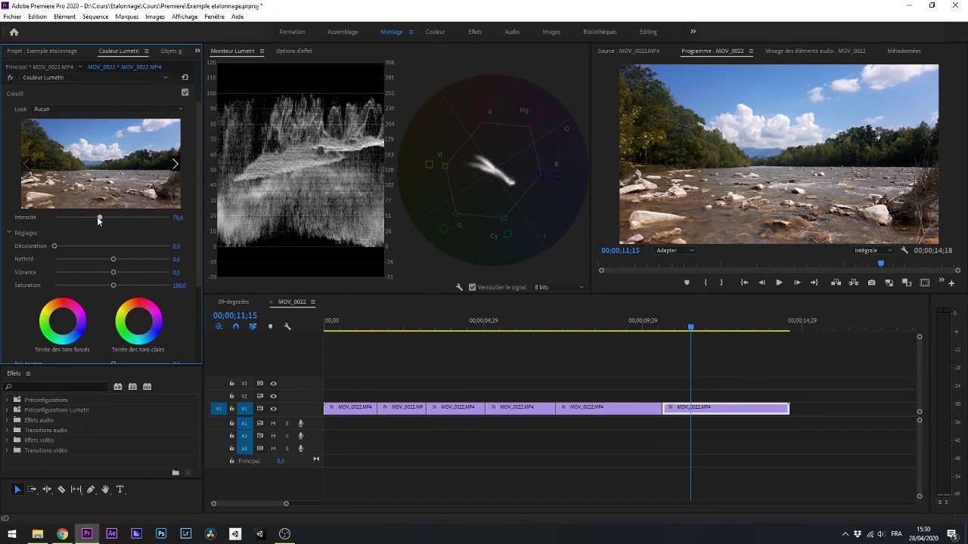
- Try the CineSpace2383sRGB6bit look on the last segment and reduce its Intensité
{"action": "left_click_drag", "start_coordinate": [138, 220], "coordinate": [86, 222]}
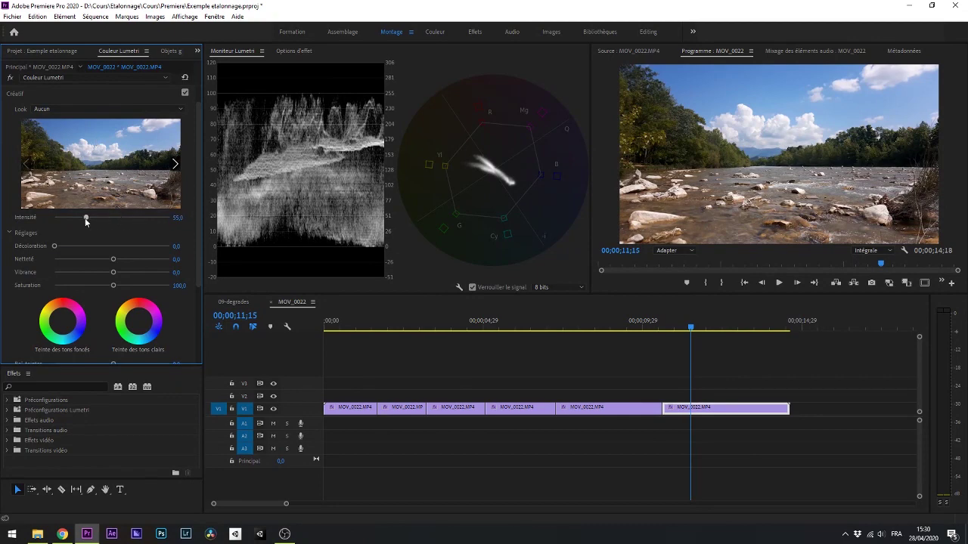
{"action": "left_click", "coordinate": [68, 111]}
{"action": "left_click", "coordinate": [81, 159]}
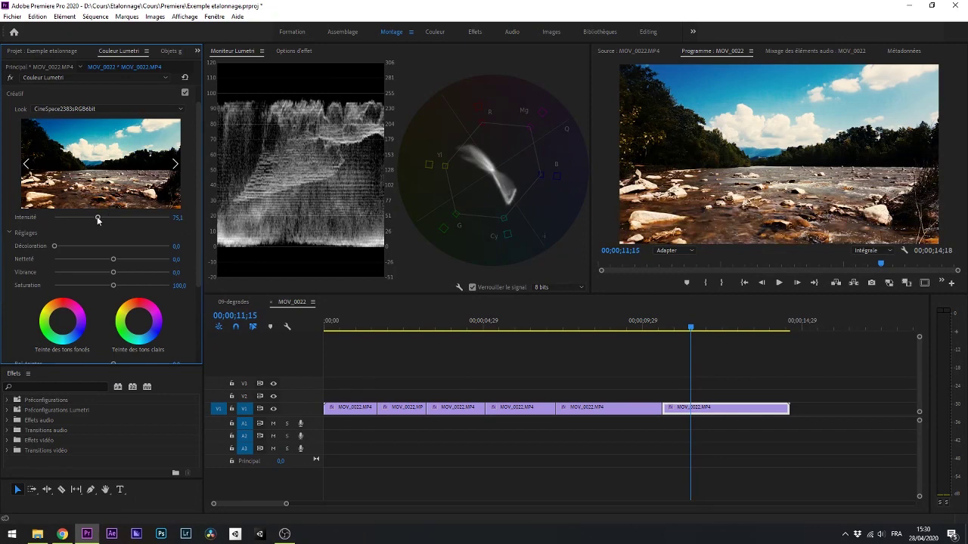
{"action": "mouse_move", "coordinate": [97, 217]}
{"action": "left_mouse_down"}
{"action": "mouse_move", "coordinate": [133, 219]}
{"action": "mouse_move", "coordinate": [71, 218]}
{"action": "mouse_move", "coordinate": [122, 223]}
{"action": "mouse_move", "coordinate": [87, 222]}
{"action": "left_mouse_up"}
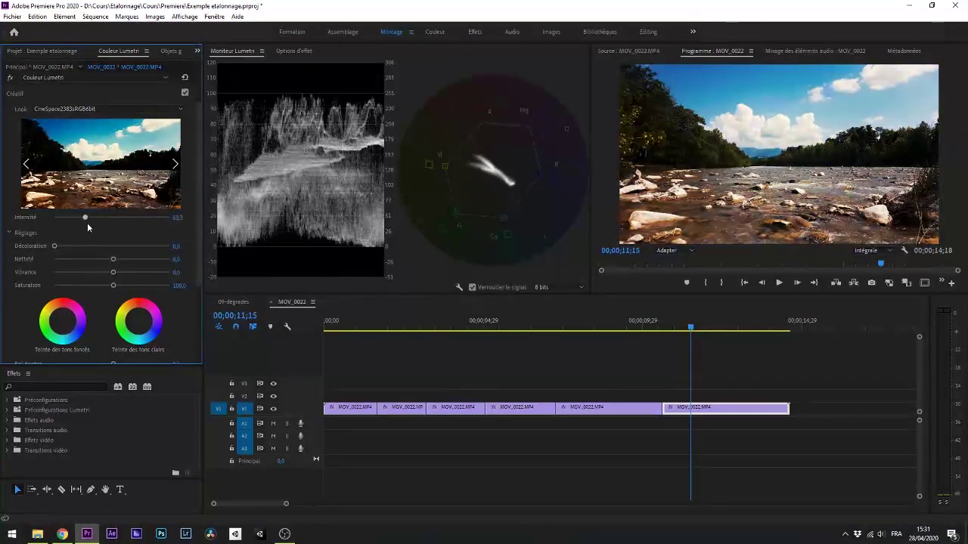
- Try the Fuji F125 Kodak 2393 look with varying Intensité, leaving Intensité at 94.3 and returning Look to Aucun
{"action": "left_click", "coordinate": [75, 109]}
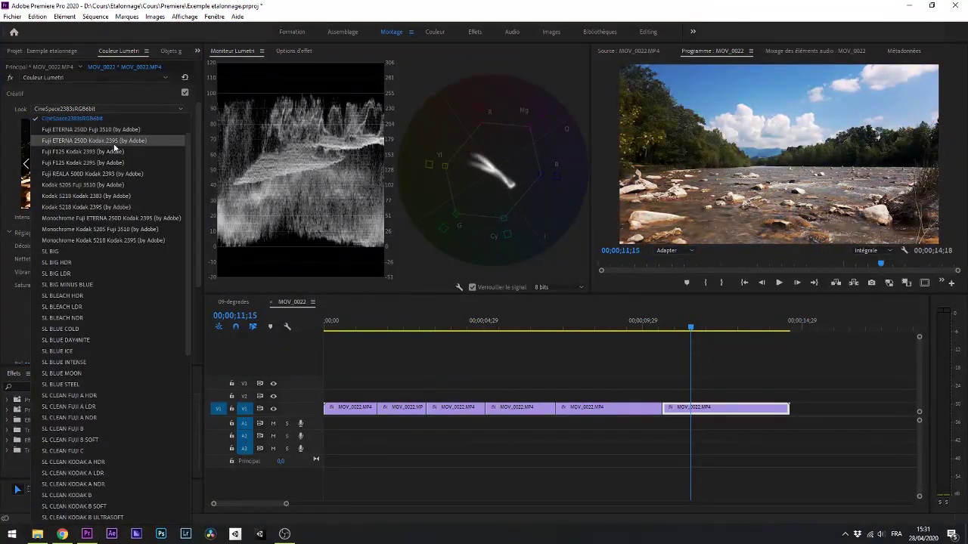
{"action": "left_click", "coordinate": [113, 151]}
{"action": "left_click_drag", "start_coordinate": [70, 223], "coordinate": [97, 216]}
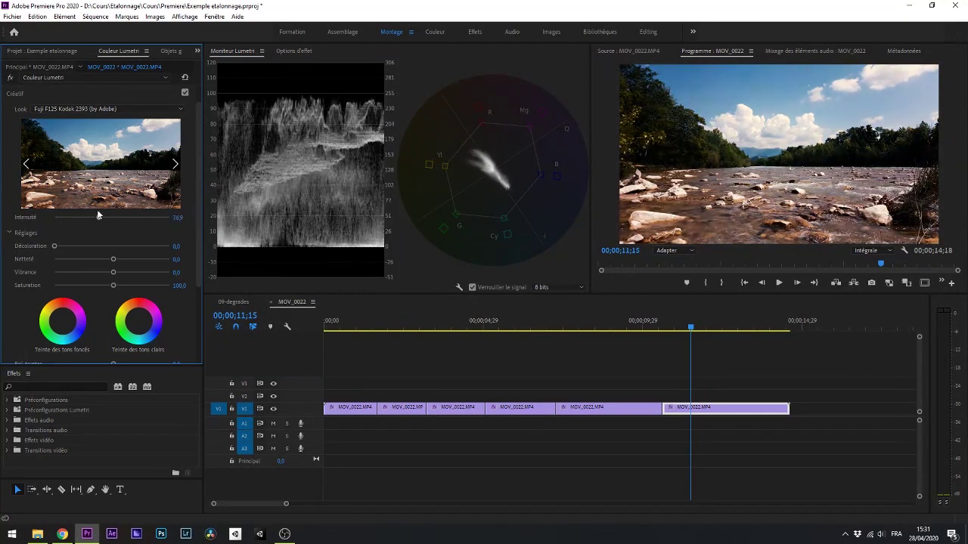
{"action": "left_click", "coordinate": [63, 109]}
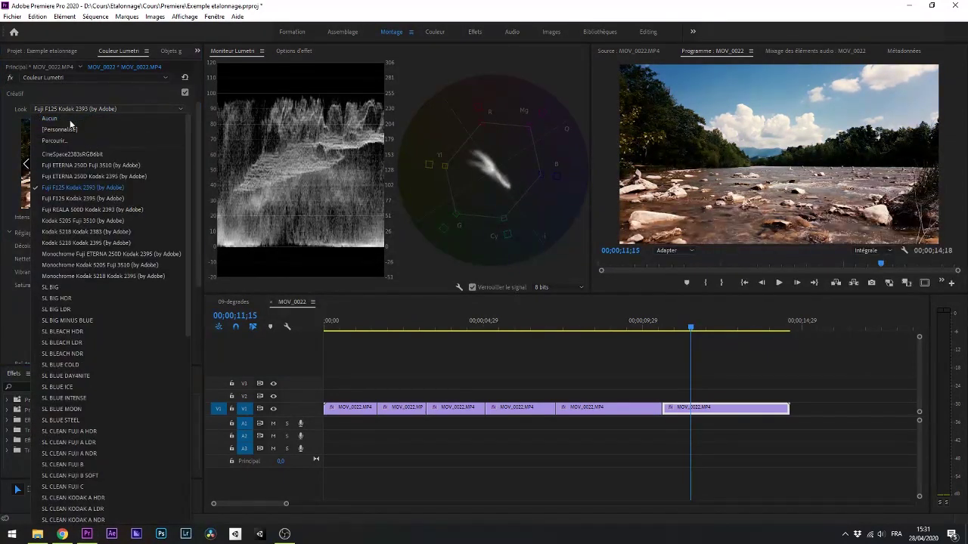
{"action": "left_click", "coordinate": [70, 119]}
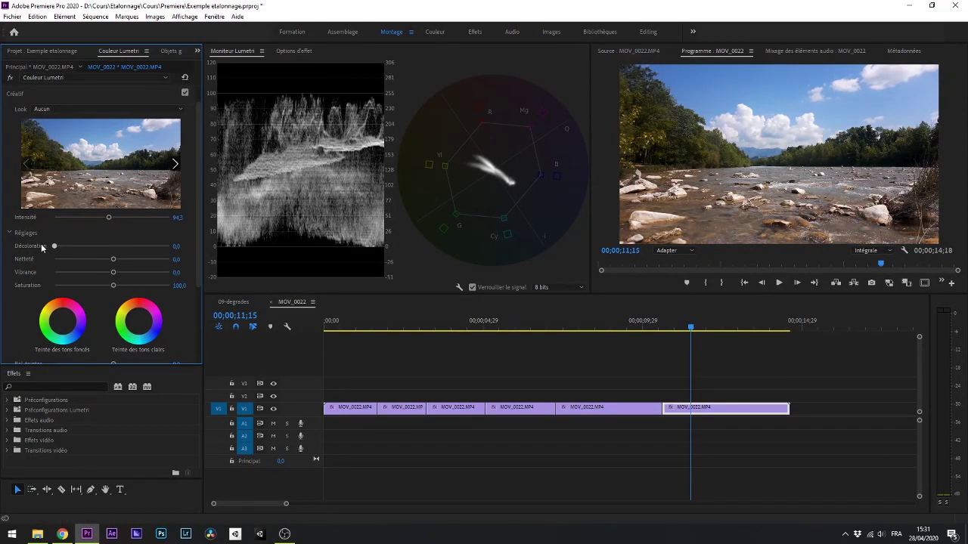
- Try the Décoloration adjustment without changing its value and raise Netteté to 100
{"action": "mouse_move", "coordinate": [54, 249]}
{"action": "left_mouse_down"}
{"action": "mouse_move", "coordinate": [92, 250]}
{"action": "mouse_move", "coordinate": [54, 251]}
{"action": "left_mouse_up"}
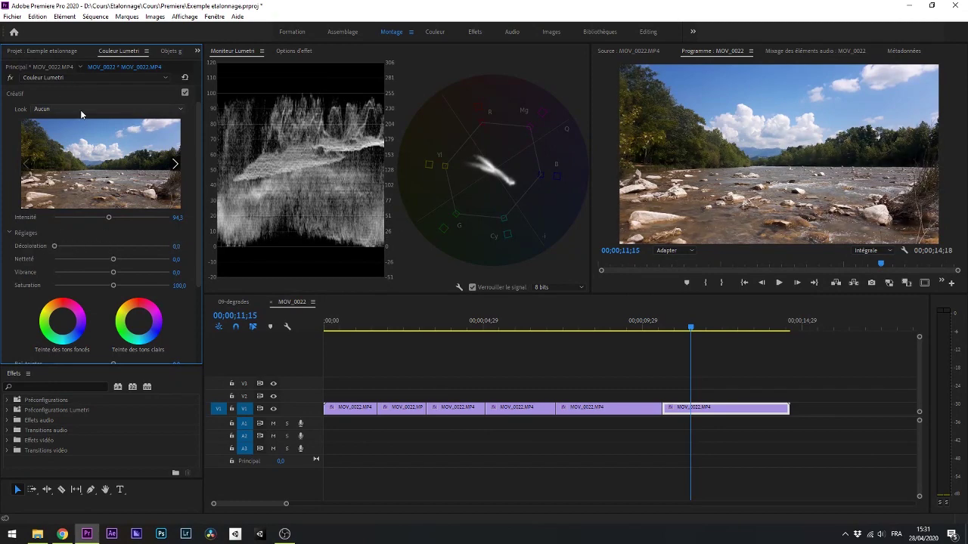
{"action": "scroll", "coordinate": [52, 121], "scroll_direction": "up", "scroll_amount": 1}
{"action": "scroll", "coordinate": [63, 210], "scroll_direction": "down", "scroll_amount": 1}
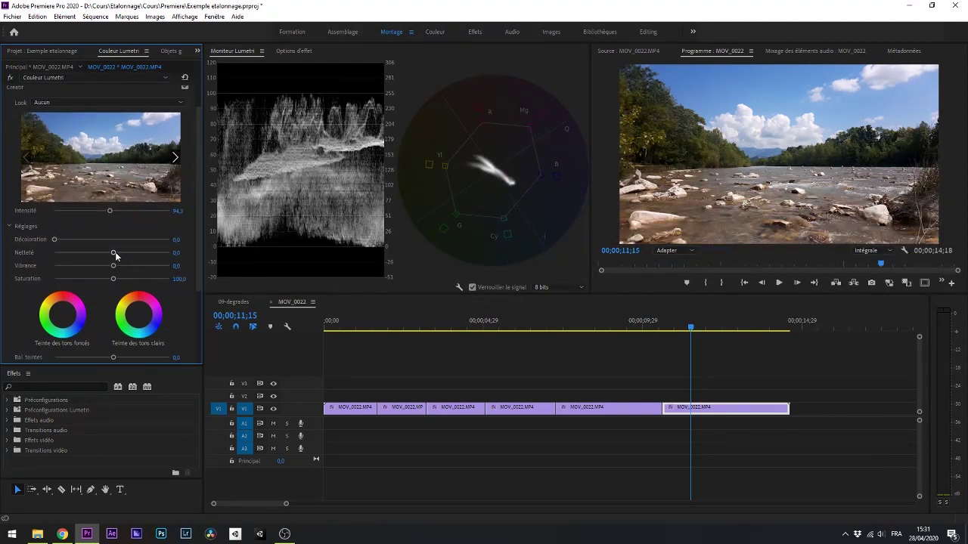
{"action": "mouse_move", "coordinate": [116, 255]}
{"action": "left_mouse_down"}
{"action": "mouse_move", "coordinate": [185, 253]}
{"action": "mouse_move", "coordinate": [36, 259]}
{"action": "mouse_move", "coordinate": [153, 260]}
{"action": "mouse_move", "coordinate": [116, 257]}
{"action": "left_mouse_up"}
{"action": "double_click", "coordinate": [116, 257]}
{"action": "left_click_drag", "start_coordinate": [115, 258], "coordinate": [173, 257]}
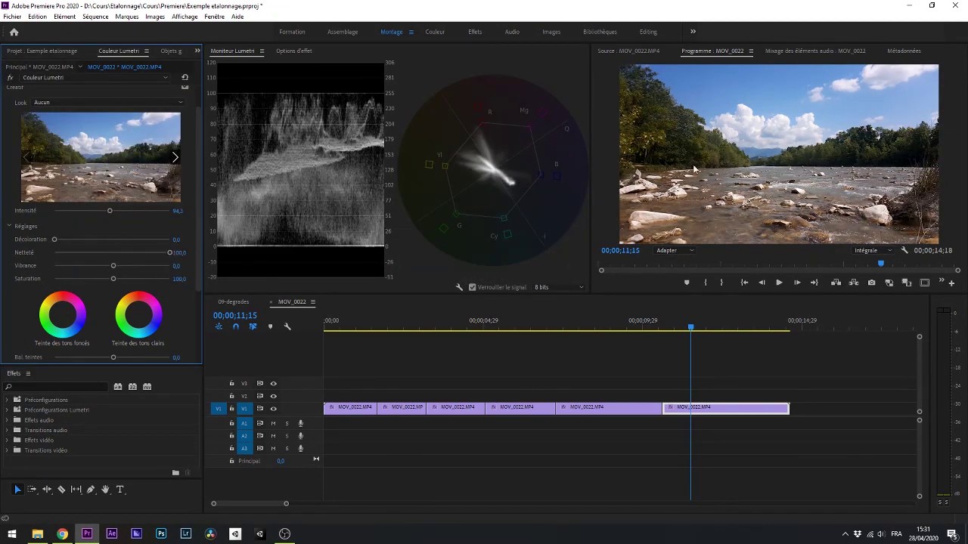
- Set the program monitor's zoom level to 100 % to inspect the sharpened image
{"action": "left_click", "coordinate": [679, 251]}
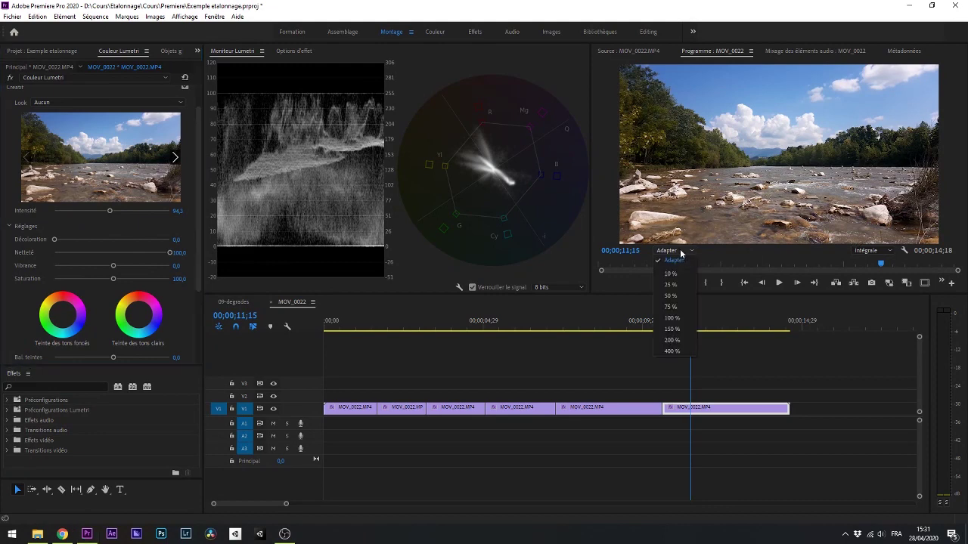
{"action": "left_click", "coordinate": [680, 320]}
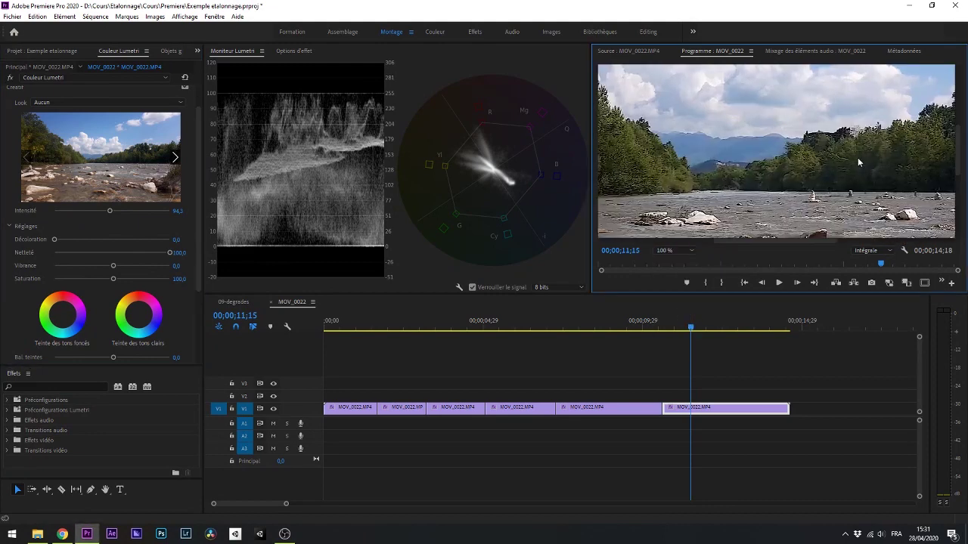
{"action": "right_click", "coordinate": [742, 140]}
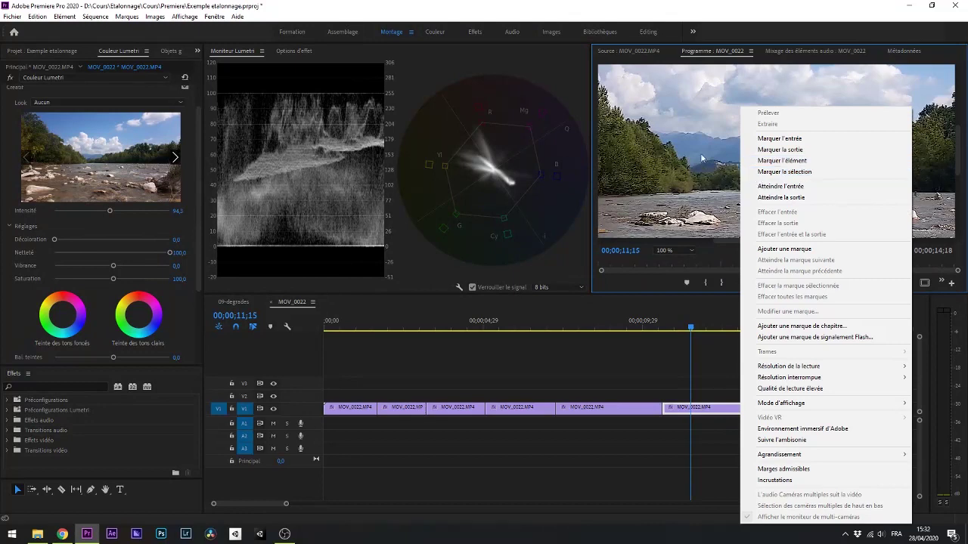
{"action": "left_click", "coordinate": [877, 91]}
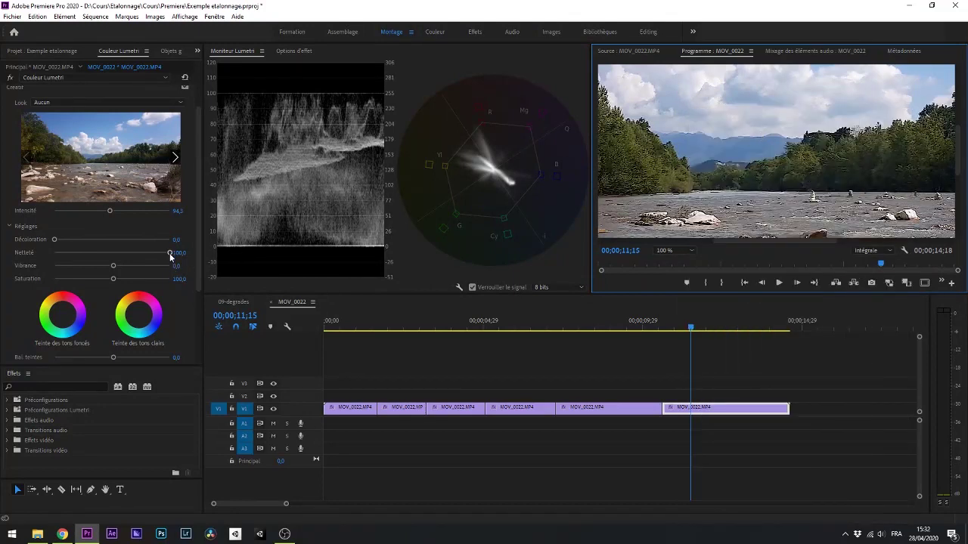
- Try Netteté at -100 and at a slight positive value of 6.6, resetting it to 0 after each
{"action": "left_click_drag", "start_coordinate": [170, 256], "coordinate": [53, 252]}
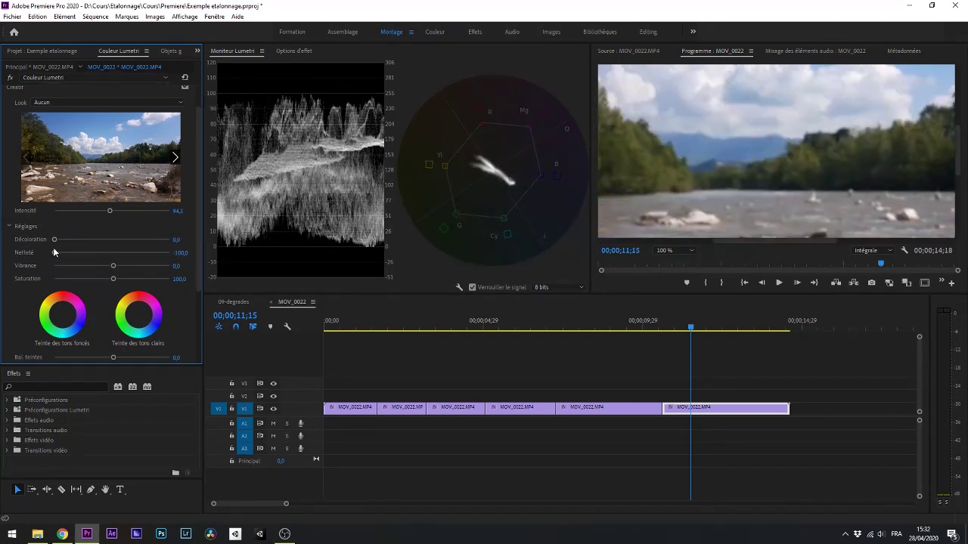
{"action": "double_click", "coordinate": [54, 253]}
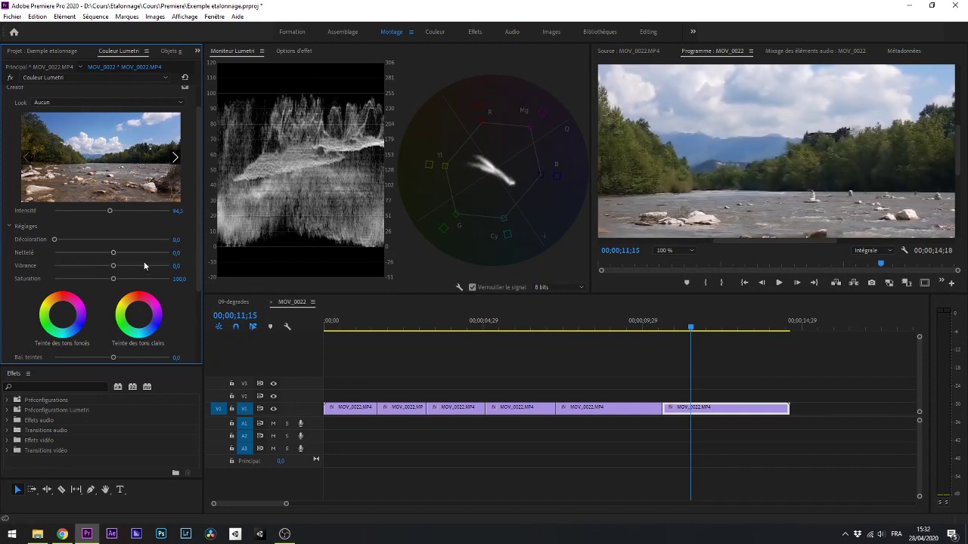
{"action": "left_click", "coordinate": [114, 255]}
{"action": "left_click_drag", "start_coordinate": [114, 256], "coordinate": [115, 255]}
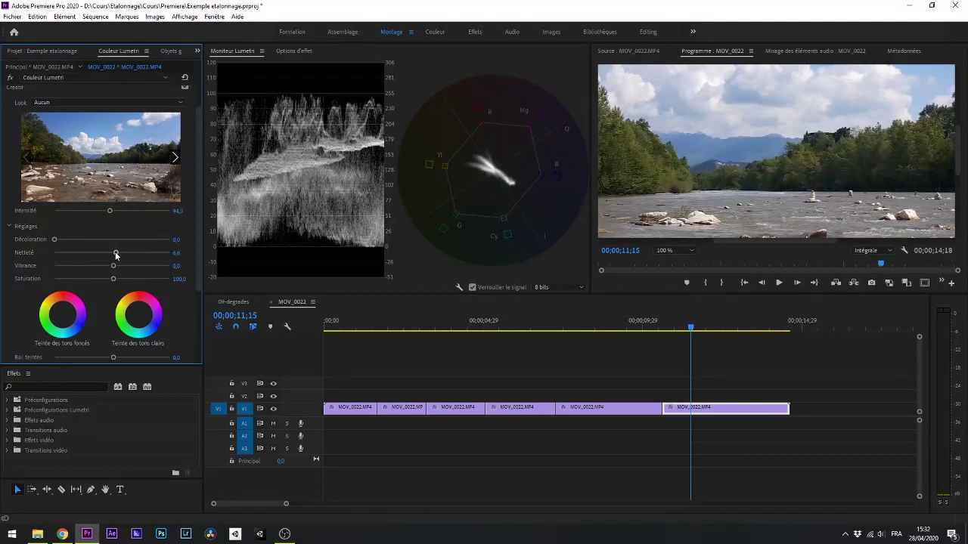
{"action": "double_click", "coordinate": [116, 254]}
- Try raising Vibrance to about 43 and lowering the creative Saturation, resetting each to its default
{"action": "left_click_drag", "start_coordinate": [113, 266], "coordinate": [137, 276]}
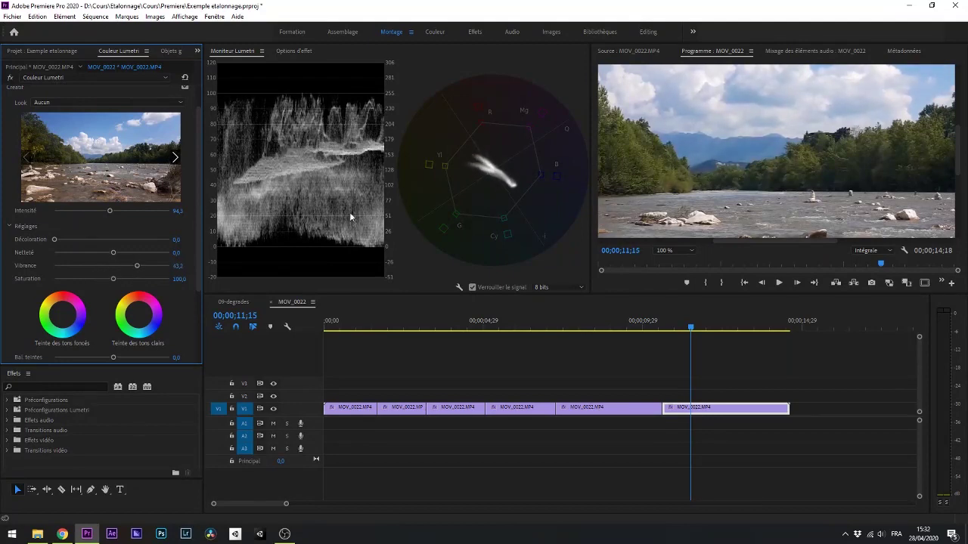
{"action": "double_click", "coordinate": [138, 265]}
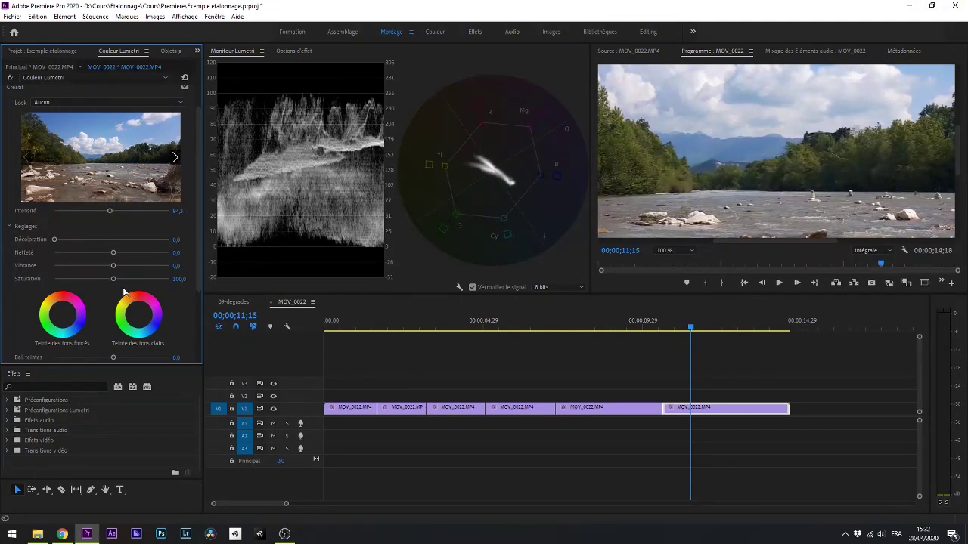
{"action": "left_click_drag", "start_coordinate": [114, 278], "coordinate": [94, 283]}
{"action": "double_click", "coordinate": [94, 280]}
- Compare the last segment with and without its Correction de base, leaving the correction enabled
{"action": "scroll", "coordinate": [44, 146], "scroll_direction": "up", "scroll_amount": 1}
{"action": "left_click", "coordinate": [49, 96]}
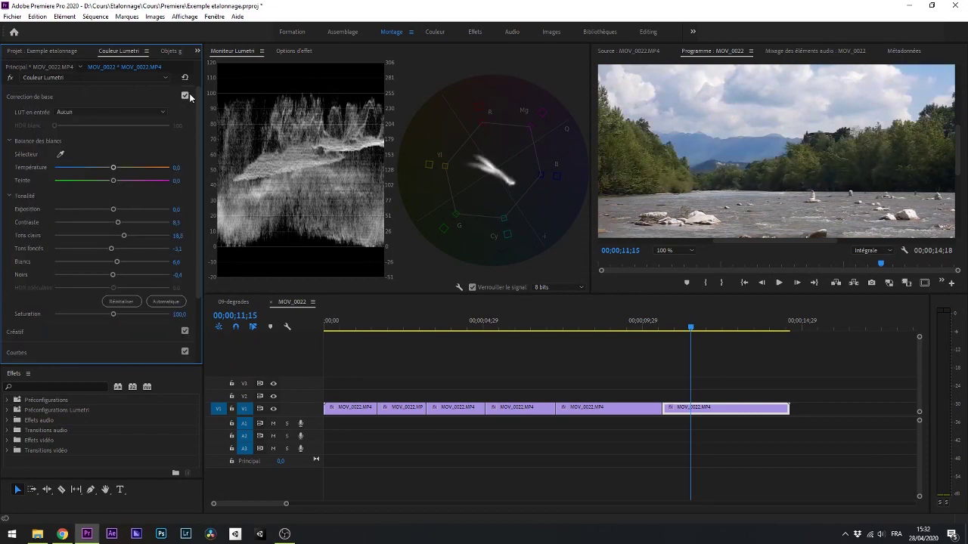
{"action": "left_click", "coordinate": [184, 95]}
{"action": "left_click", "coordinate": [121, 96]}
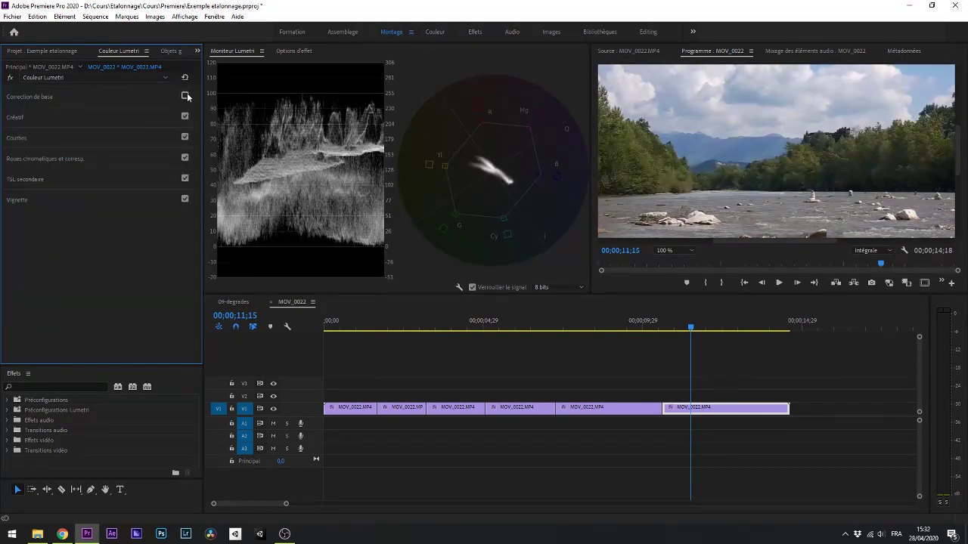
{"action": "left_click", "coordinate": [184, 95]}
- In the last segment's Créatif settings, tint the shadows slightly toward blue and the highlights slightly toward orange
{"action": "left_click", "coordinate": [51, 116]}
{"action": "scroll", "coordinate": [8, 301], "scroll_direction": "down", "scroll_amount": 3}
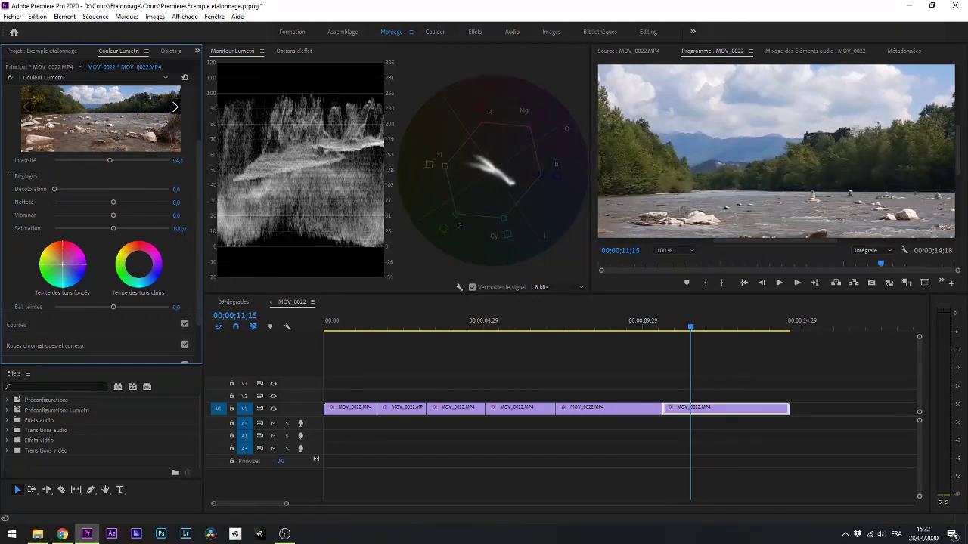
{"action": "left_click_drag", "start_coordinate": [64, 264], "coordinate": [69, 269]}
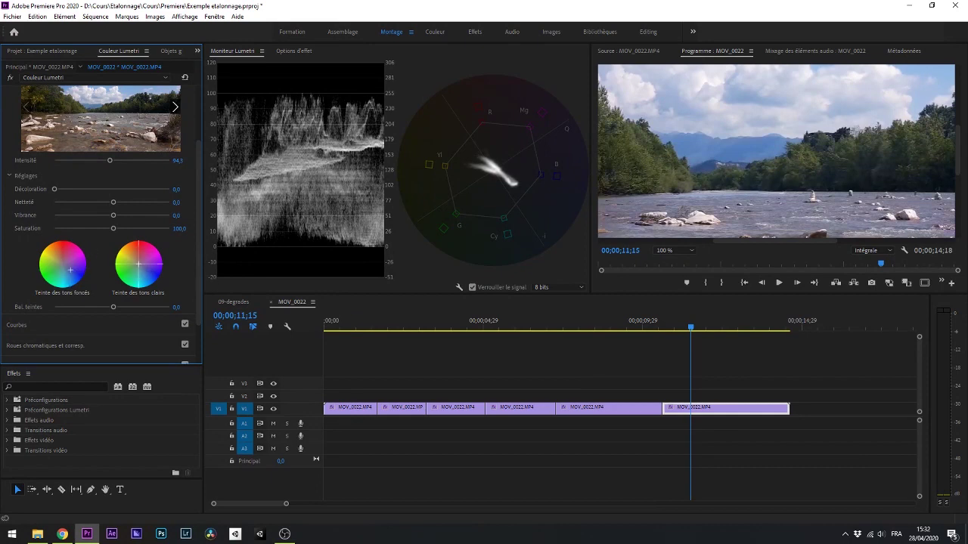
{"action": "left_click_drag", "start_coordinate": [142, 271], "coordinate": [137, 261]}
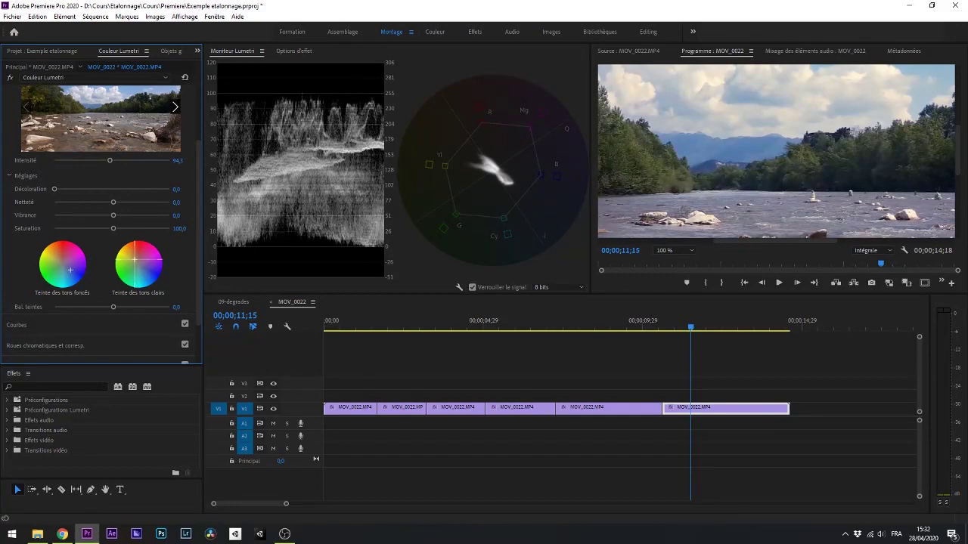
- Set the program monitor's zoom to Adapter so the whole picture is shown
{"action": "left_click", "coordinate": [667, 250]}
{"action": "left_click", "coordinate": [678, 262]}
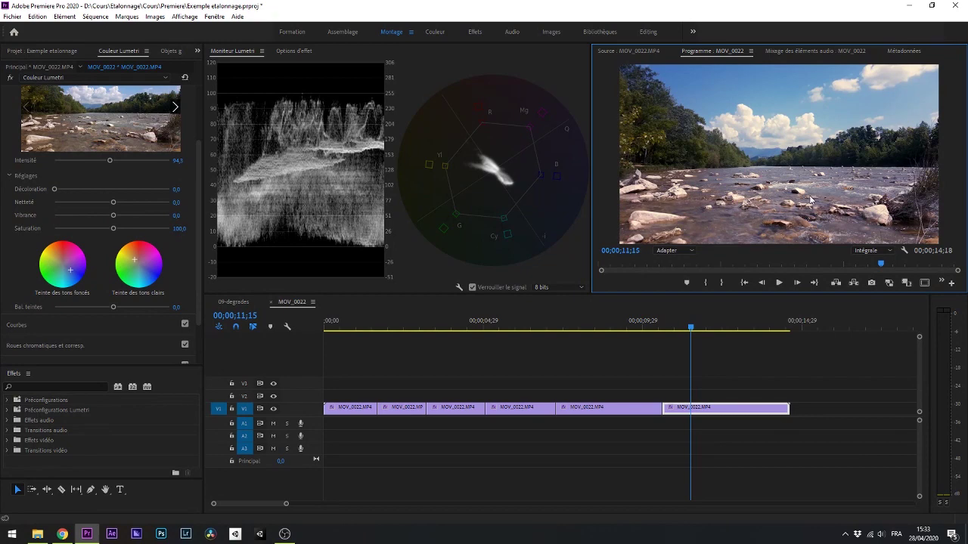
- Try stronger orange highlights and bluer shadows with Bal. teintes raised to about 23, bringing the balance back to 0.4
{"action": "left_click_drag", "start_coordinate": [137, 262], "coordinate": [133, 256]}
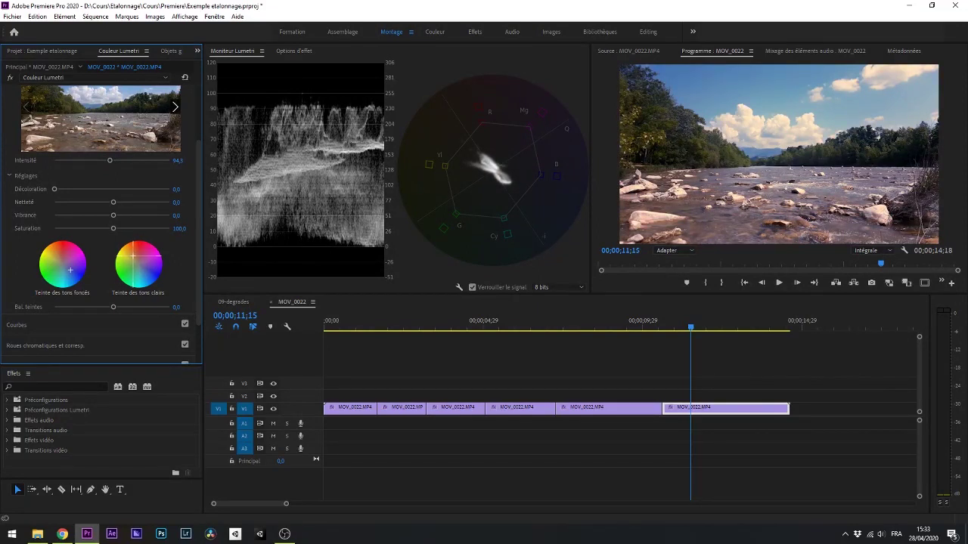
{"action": "left_click_drag", "start_coordinate": [73, 277], "coordinate": [72, 271]}
{"action": "mouse_move", "coordinate": [114, 307]}
{"action": "left_mouse_down"}
{"action": "mouse_move", "coordinate": [56, 310]}
{"action": "mouse_move", "coordinate": [136, 309]}
{"action": "mouse_move", "coordinate": [62, 311]}
{"action": "mouse_move", "coordinate": [118, 321]}
{"action": "left_mouse_up"}
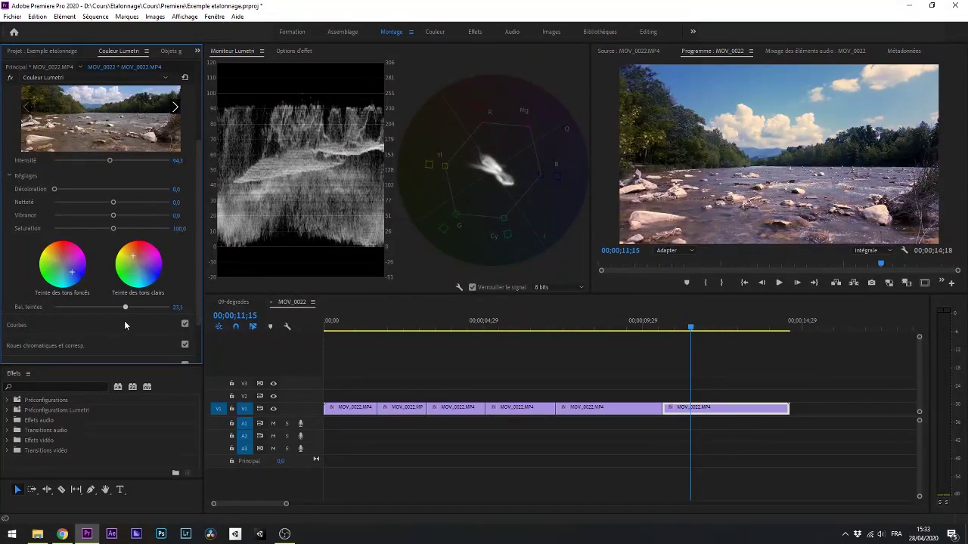
{"action": "left_click_drag", "start_coordinate": [117, 320], "coordinate": [112, 320]}
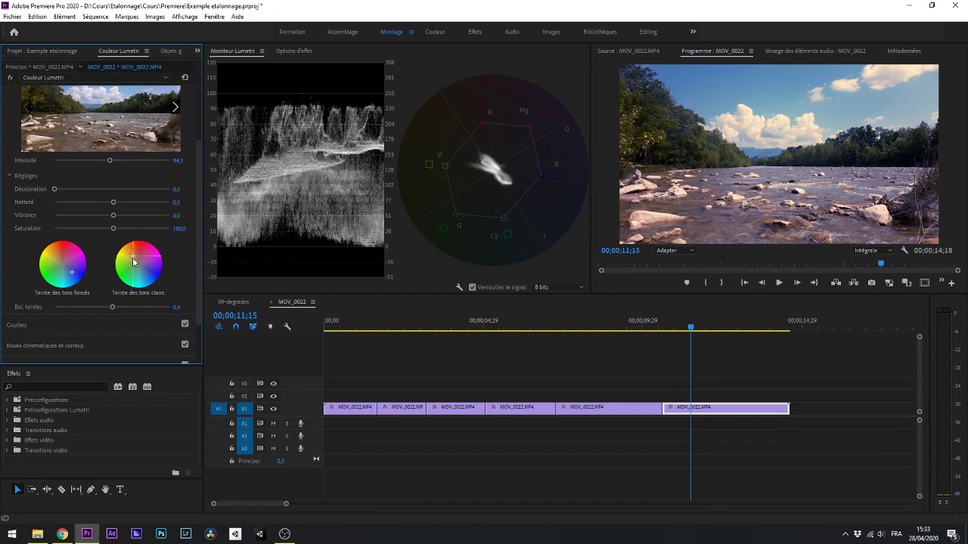
- Reset the shadow and highlight tints to neutral and disable the last segment's Créatif section
{"action": "double_click", "coordinate": [76, 274]}
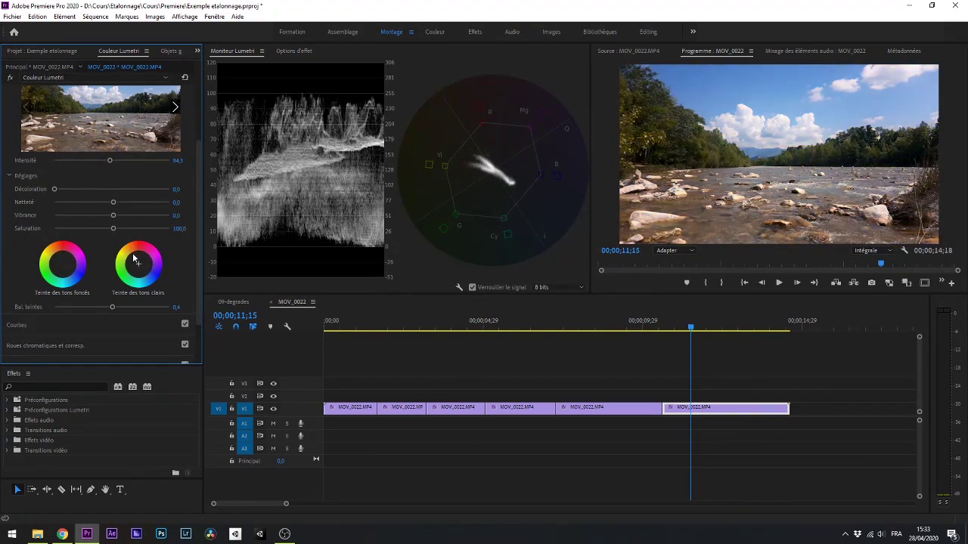
{"action": "scroll", "coordinate": [152, 189], "scroll_direction": "up", "scroll_amount": 3}
{"action": "left_click", "coordinate": [185, 105]}
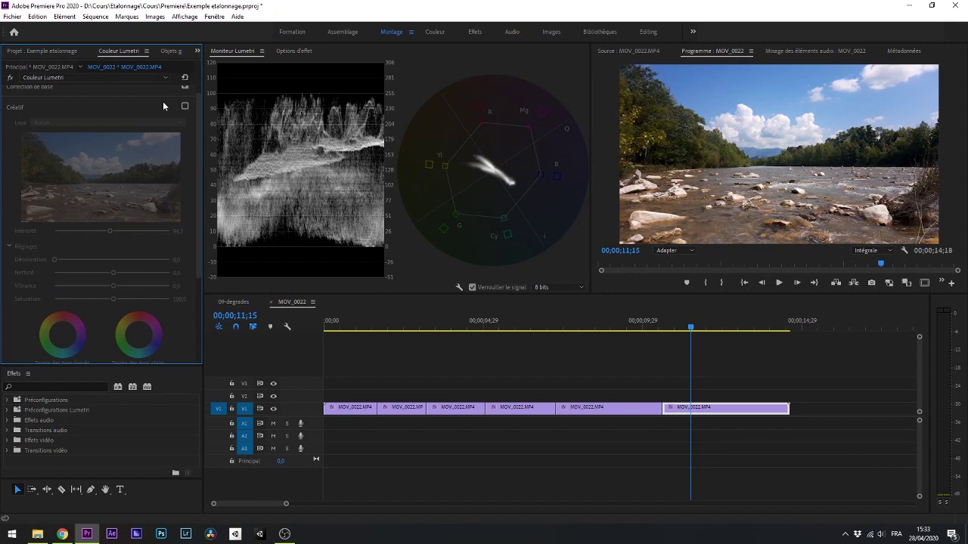
- In Courbes RVB, try raising the blue curve's shadows and lowering its highlights, ending with a reset of the blue curve
{"action": "scroll", "coordinate": [34, 262], "scroll_direction": "down", "scroll_amount": 3}
{"action": "left_click", "coordinate": [28, 286]}
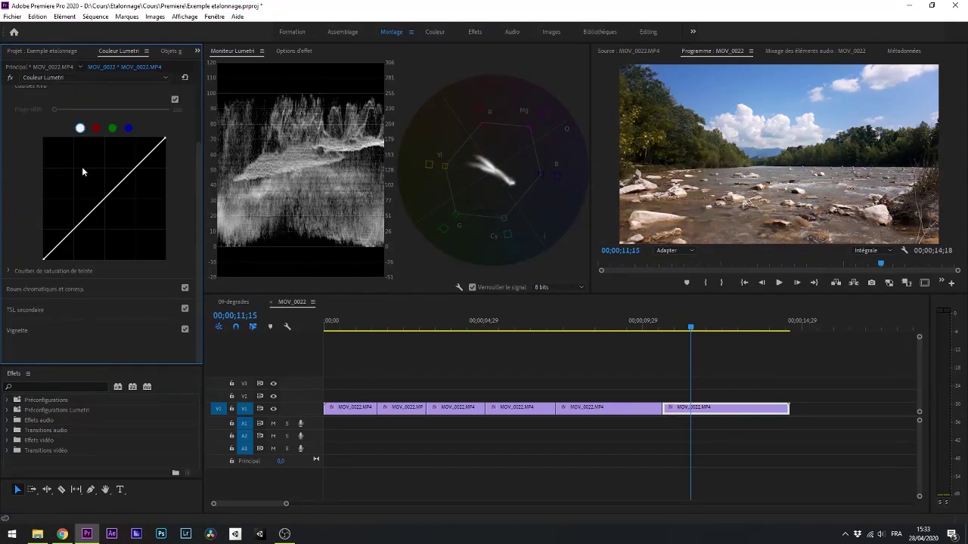
{"action": "left_click", "coordinate": [129, 129]}
{"action": "left_click_drag", "start_coordinate": [77, 227], "coordinate": [71, 220]}
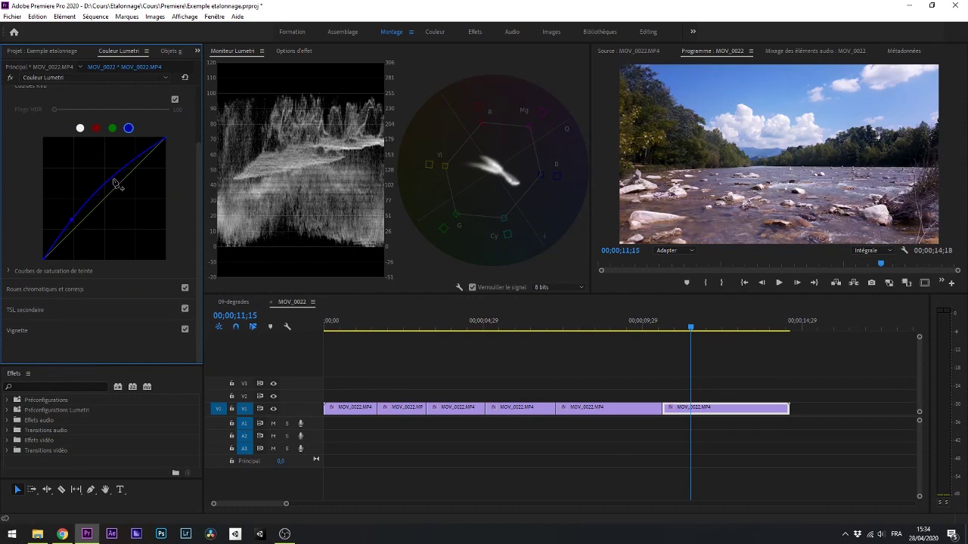
{"action": "mouse_move", "coordinate": [119, 184]}
{"action": "left_mouse_down"}
{"action": "mouse_move", "coordinate": [130, 194]}
{"action": "mouse_move", "coordinate": [126, 186]}
{"action": "left_mouse_up"}
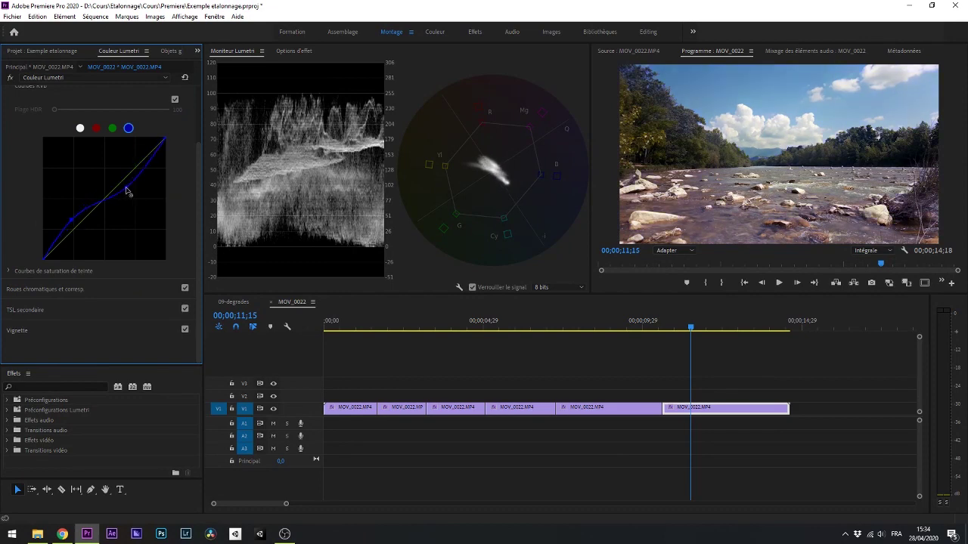
{"action": "left_click_drag", "start_coordinate": [70, 220], "coordinate": [68, 222]}
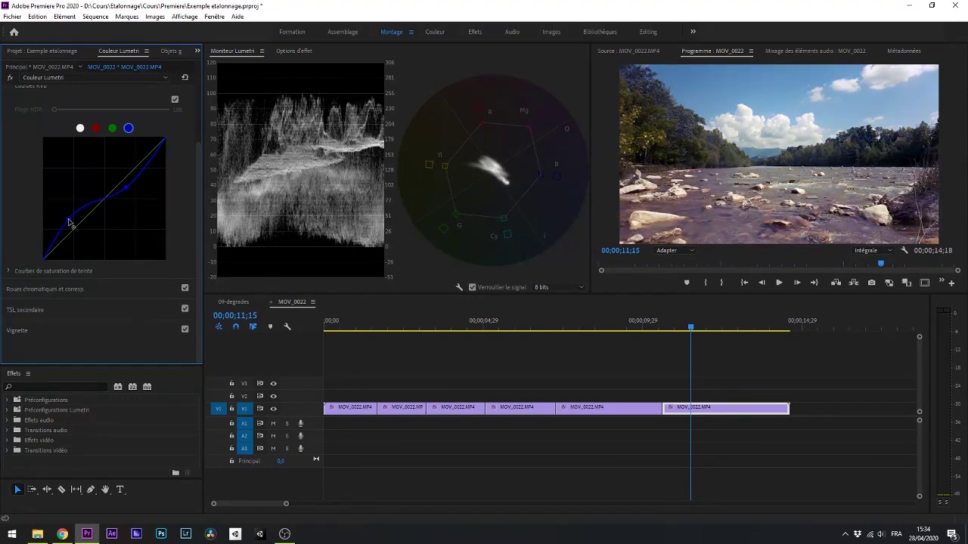
{"action": "left_click_drag", "start_coordinate": [125, 186], "coordinate": [137, 184]}
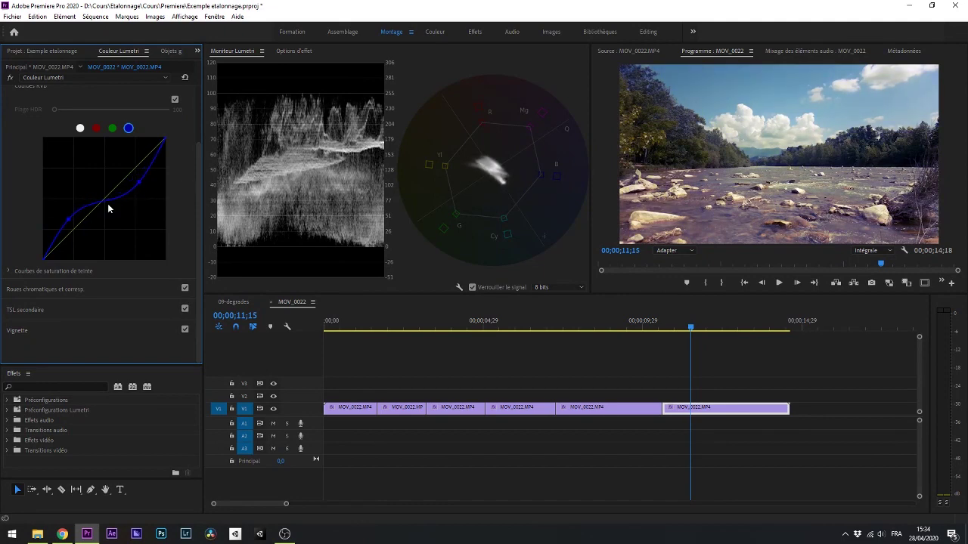
{"action": "left_click_drag", "start_coordinate": [108, 199], "coordinate": [103, 207]}
{"action": "double_click", "coordinate": [91, 210]}
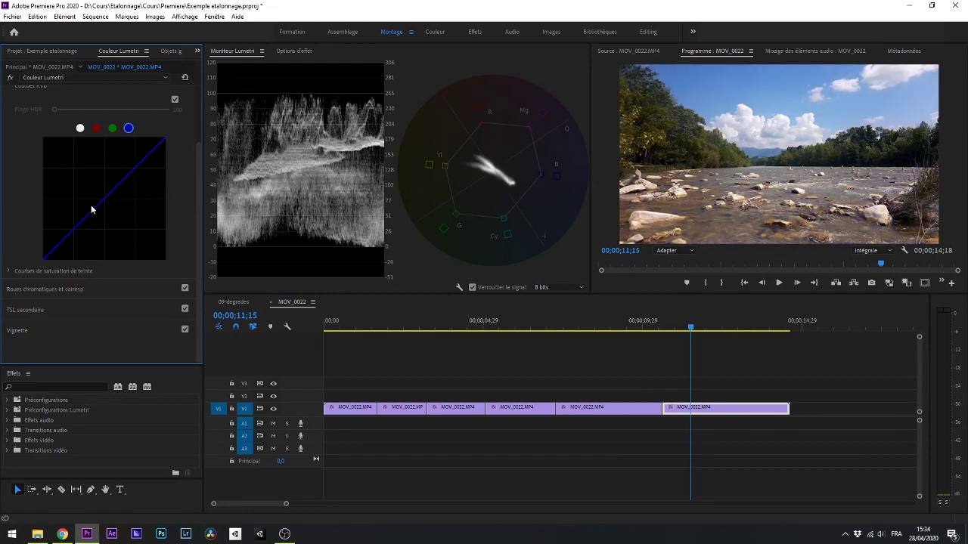
- Shape the green curve with two points, raising the shadows and lowering the highlights
{"action": "left_click", "coordinate": [112, 128]}
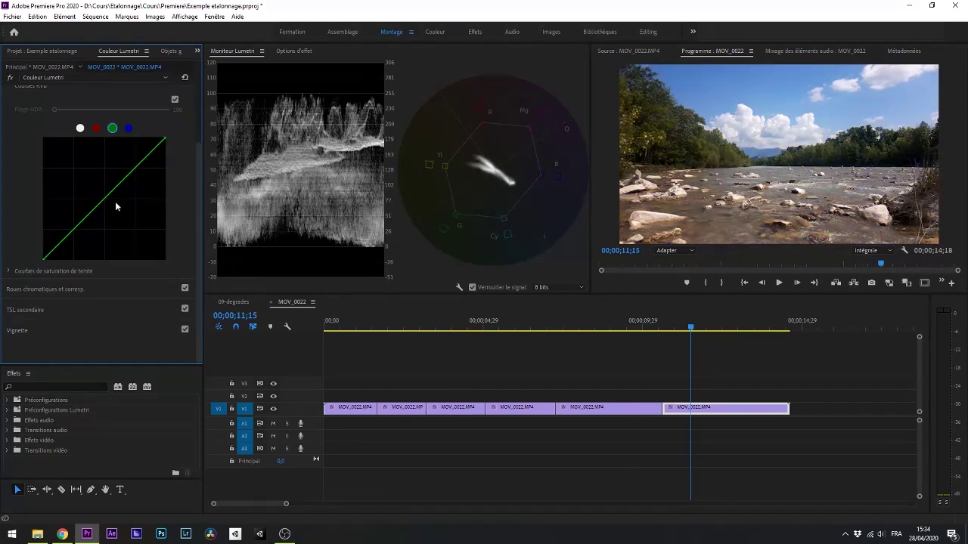
{"action": "left_click", "coordinate": [82, 223]}
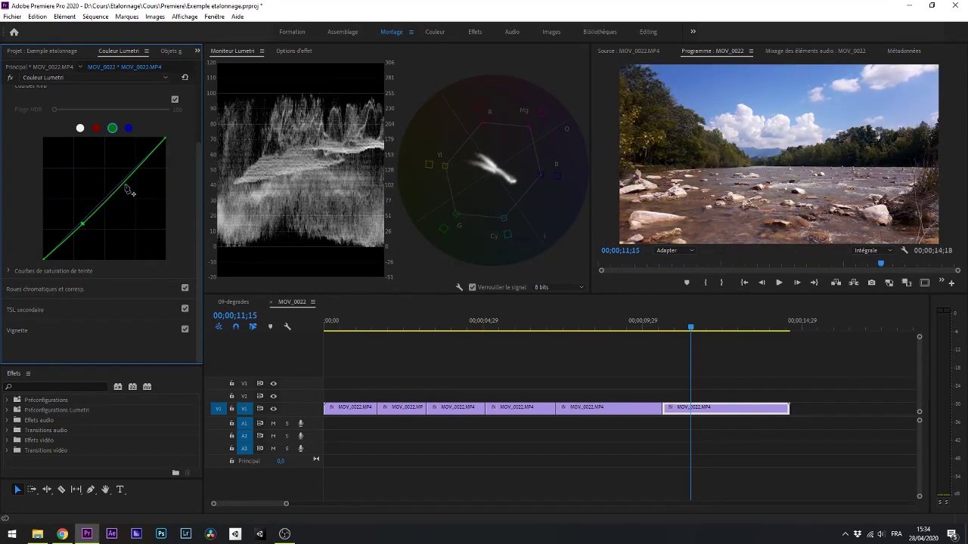
{"action": "left_click_drag", "start_coordinate": [124, 186], "coordinate": [123, 176]}
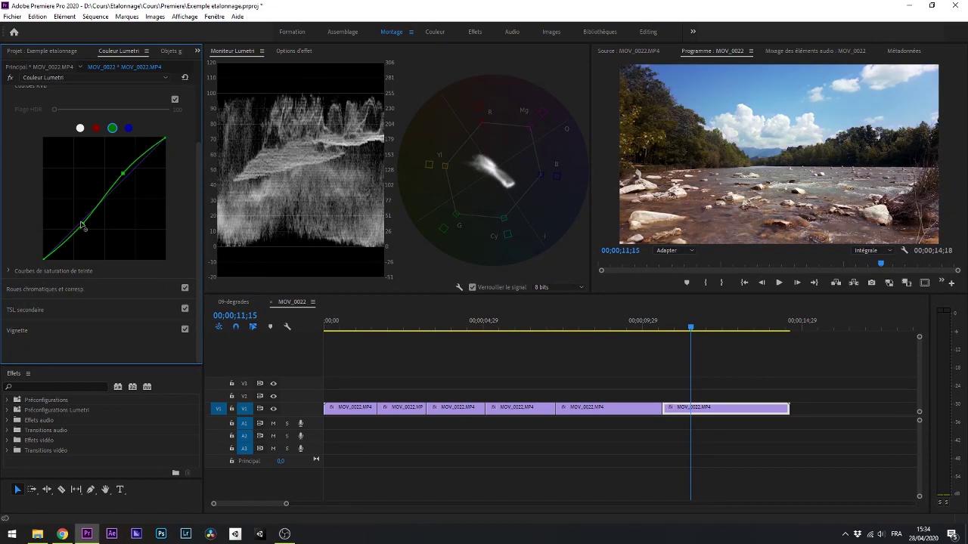
{"action": "left_click_drag", "start_coordinate": [82, 224], "coordinate": [77, 221]}
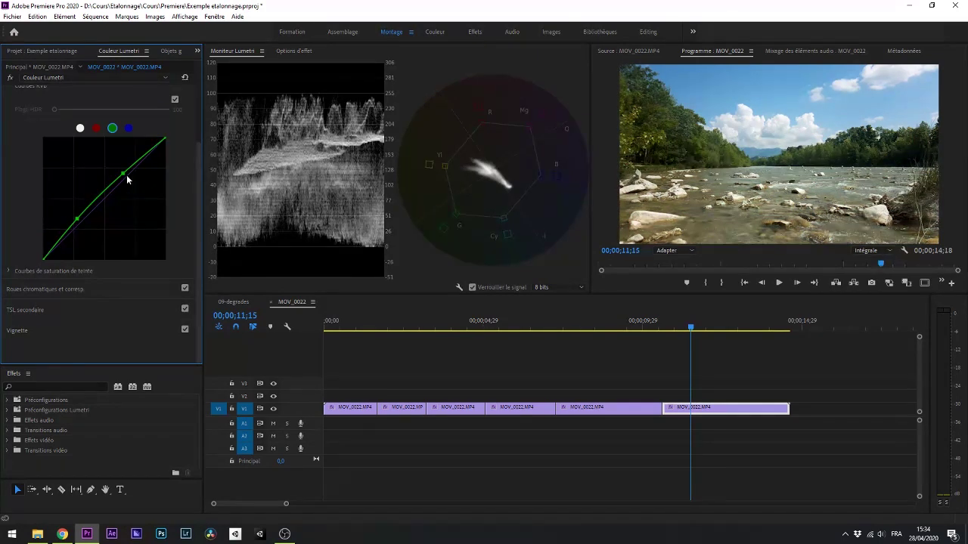
{"action": "left_click_drag", "start_coordinate": [125, 175], "coordinate": [136, 184]}
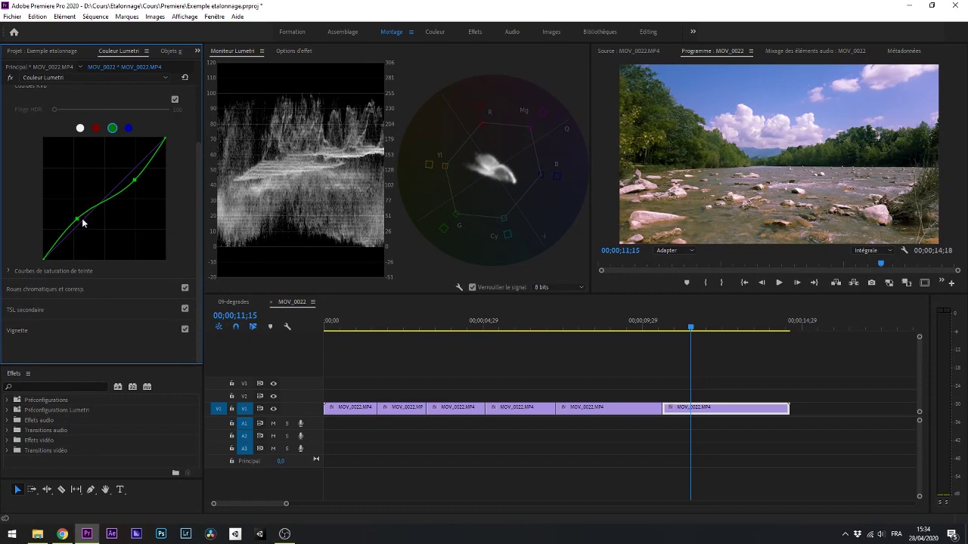
{"action": "left_click_drag", "start_coordinate": [78, 220], "coordinate": [74, 217]}
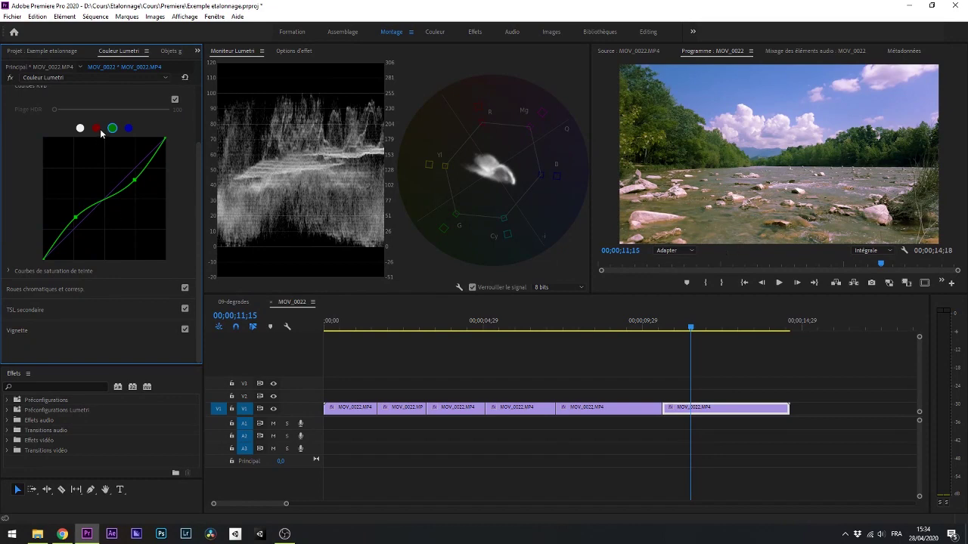
- Shape the red curve into a gentle S with two points, slightly lowering the shadows and raising the highlights
{"action": "left_click", "coordinate": [97, 129]}
{"action": "left_click_drag", "start_coordinate": [80, 225], "coordinate": [82, 224]}
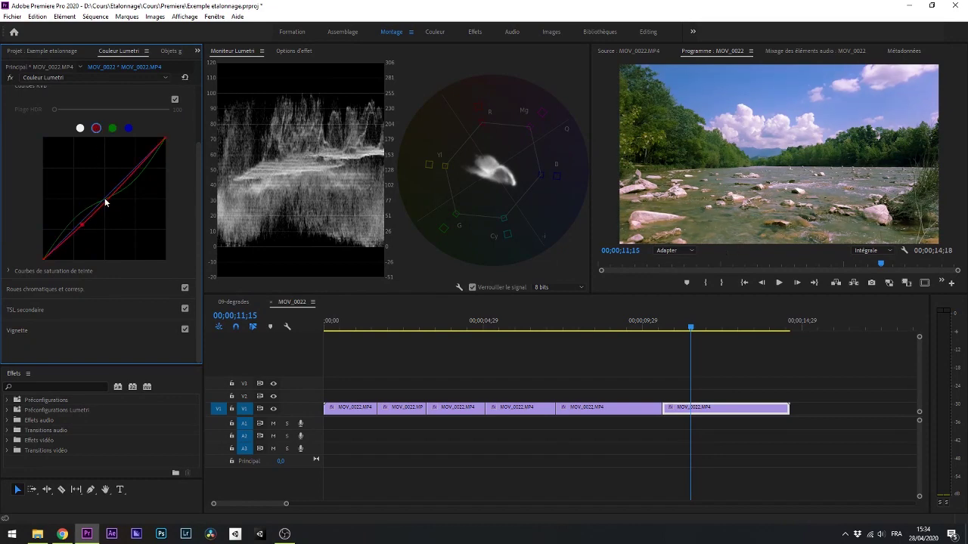
{"action": "left_click", "coordinate": [125, 182]}
{"action": "left_click_drag", "start_coordinate": [125, 182], "coordinate": [121, 178]}
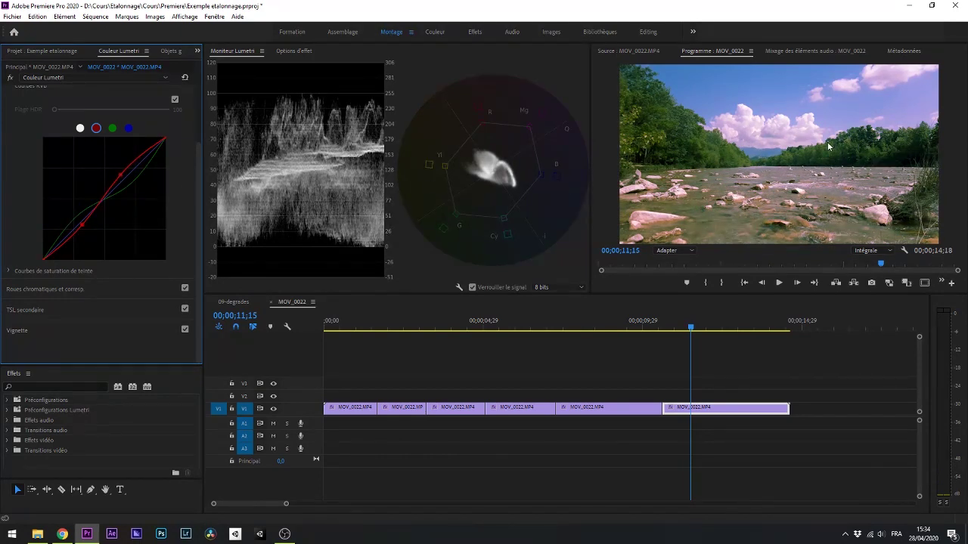
{"action": "left_click_drag", "start_coordinate": [83, 227], "coordinate": [85, 236]}
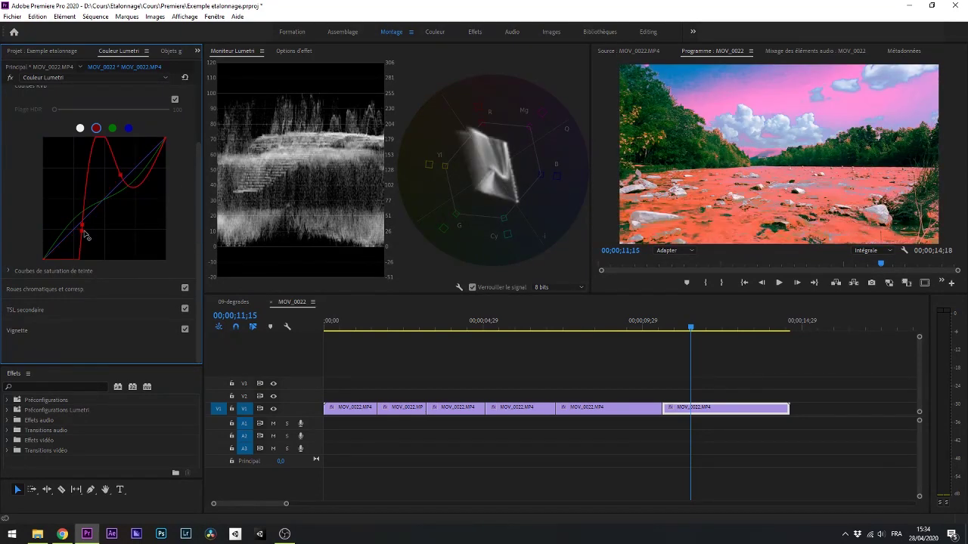
{"action": "double_click", "coordinate": [83, 235]}
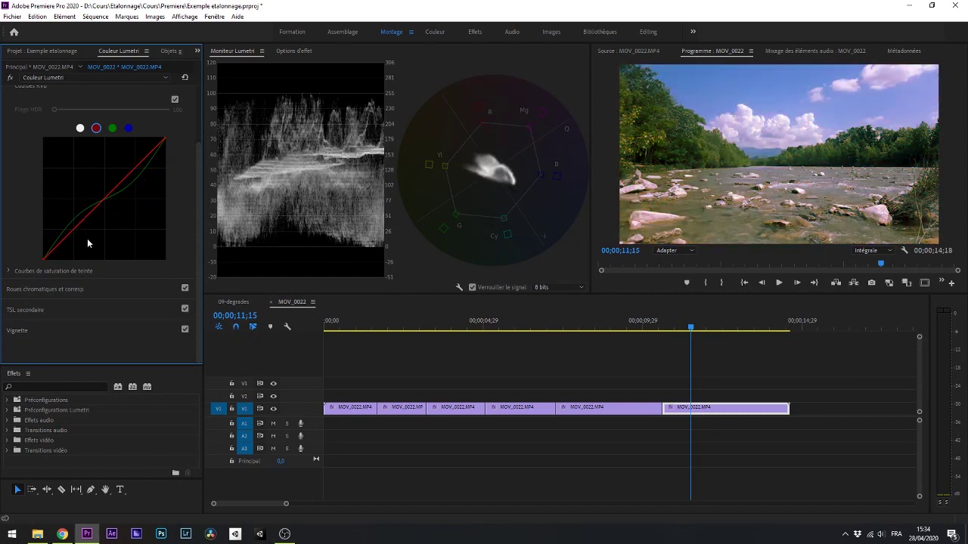
{"action": "key", "text": "ctrl+z"}
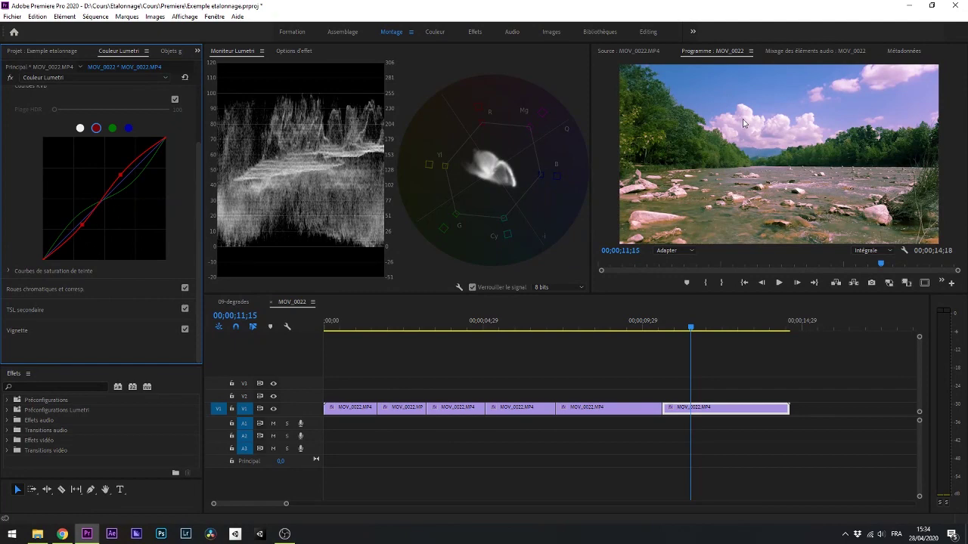
- Disable the RVB curves and the whole Courbes section, and expand TSL secondaire for the last segment
{"action": "left_click", "coordinate": [176, 101]}
{"action": "left_click", "coordinate": [78, 310]}
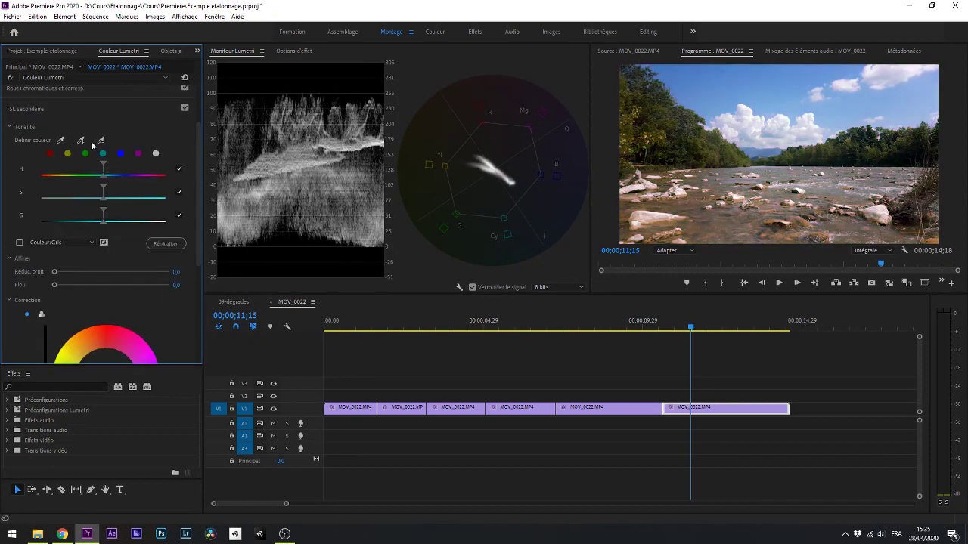
{"action": "scroll", "coordinate": [91, 141], "scroll_direction": "up", "scroll_amount": 2}
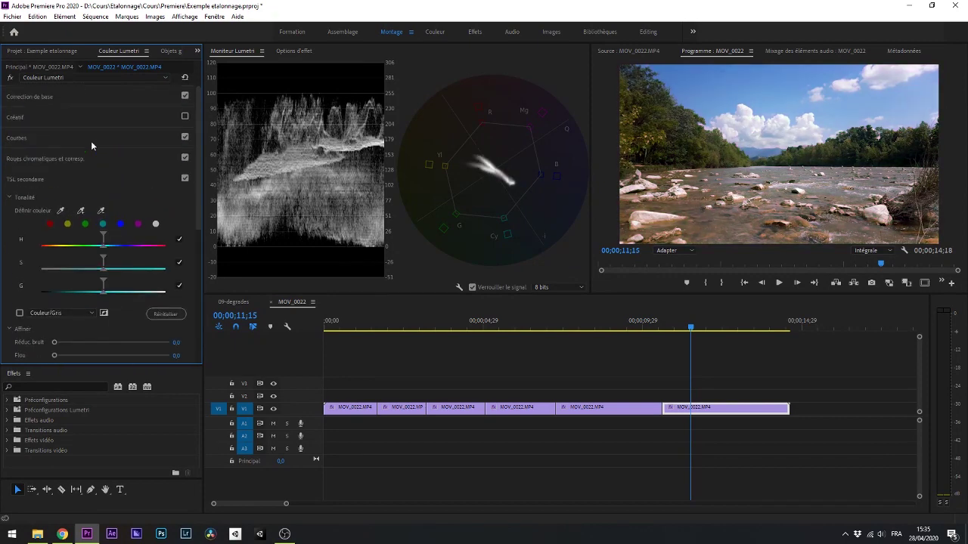
{"action": "left_click", "coordinate": [185, 138]}
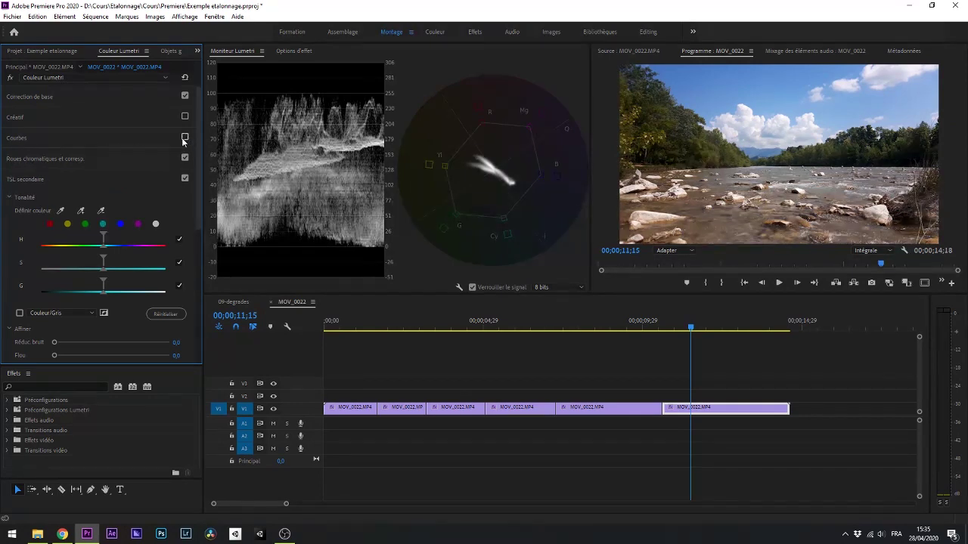
- Sample the clouds as the TSL secondaire key colour and widen the H, S and G ranges around the sampled tone
{"action": "left_click", "coordinate": [62, 211]}
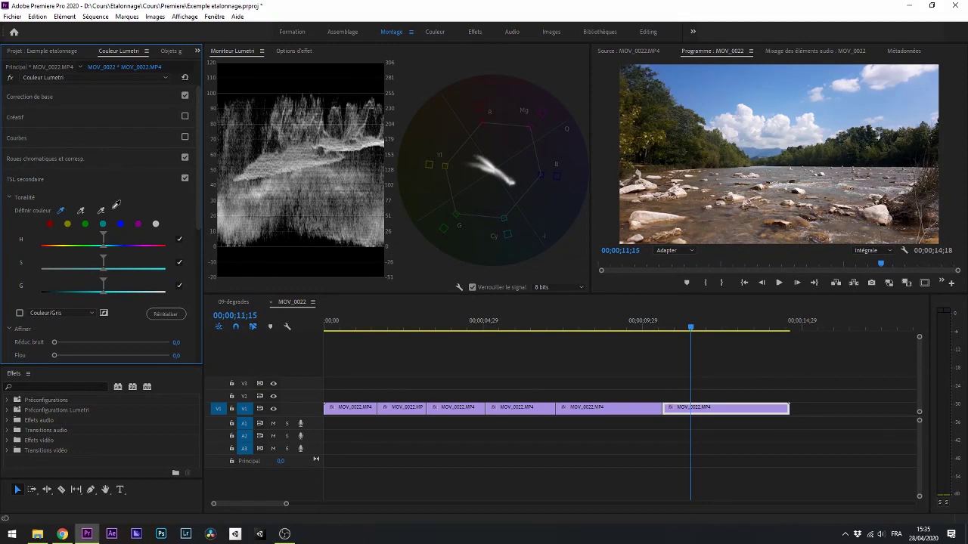
{"action": "left_click", "coordinate": [746, 106]}
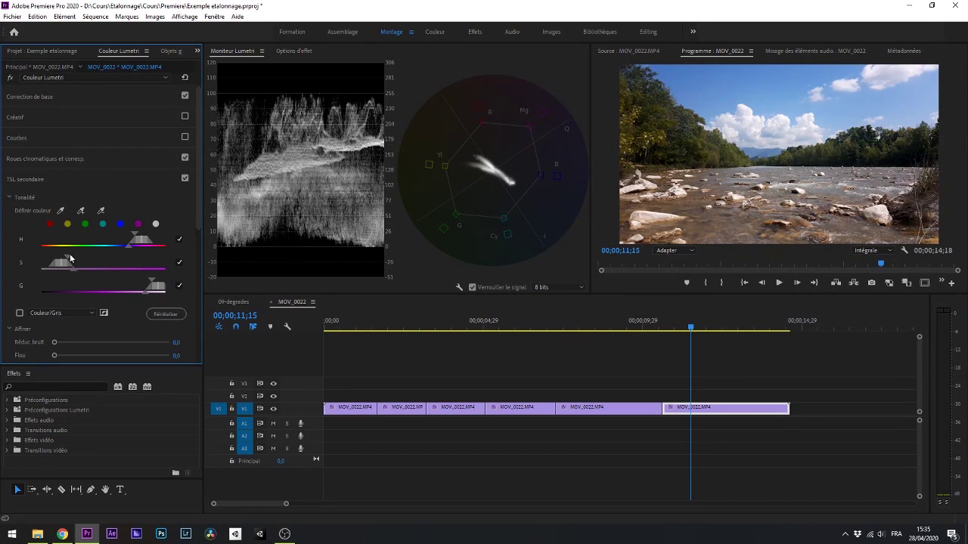
{"action": "left_click_drag", "start_coordinate": [69, 258], "coordinate": [92, 269]}
{"action": "left_click_drag", "start_coordinate": [149, 279], "coordinate": [110, 285]}
{"action": "left_click_drag", "start_coordinate": [131, 233], "coordinate": [95, 292]}
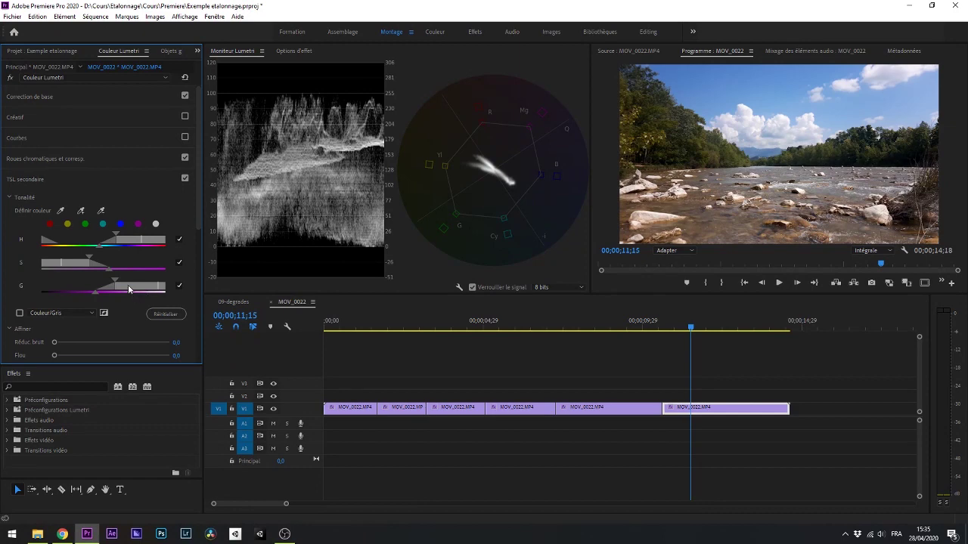
{"action": "left_click_drag", "start_coordinate": [128, 284], "coordinate": [144, 286]}
{"action": "mouse_move", "coordinate": [116, 236]}
{"action": "left_mouse_down"}
{"action": "mouse_move", "coordinate": [131, 239]}
{"action": "mouse_move", "coordinate": [103, 242]}
{"action": "mouse_move", "coordinate": [133, 242]}
{"action": "left_mouse_up"}
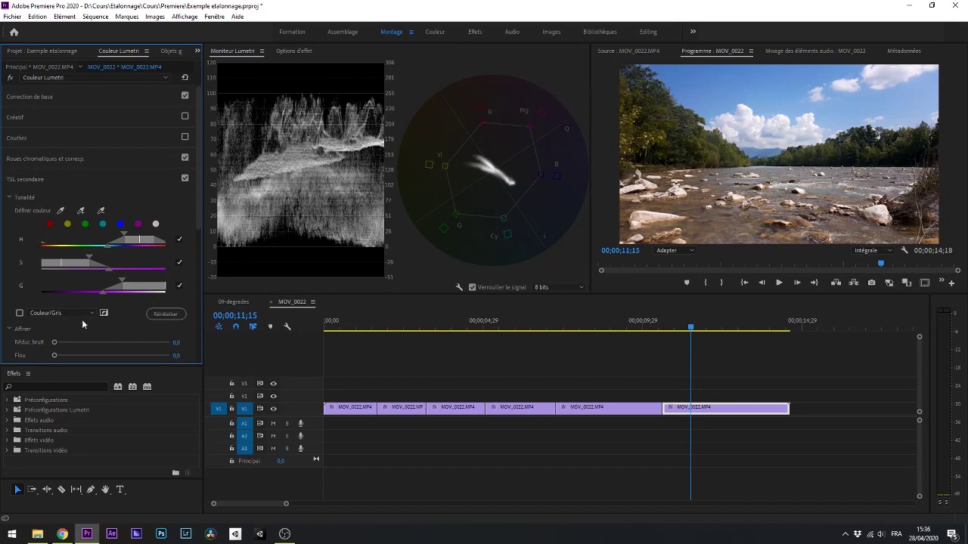
- Preview the cloud selection as a Couleur/Gris mask, comparing the picture with and without the mask
{"action": "left_click", "coordinate": [21, 315]}
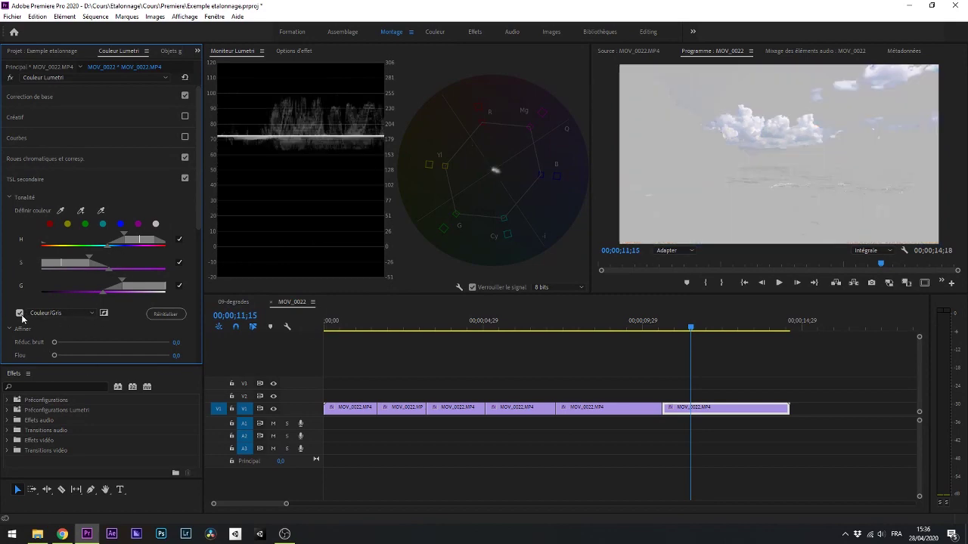
{"action": "left_click", "coordinate": [20, 314]}
{"action": "left_click", "coordinate": [21, 314]}
{"action": "left_click", "coordinate": [21, 315]}
{"action": "left_click", "coordinate": [20, 314]}
- Preview the selection as a Couleur/Noir mask, go back three frames to 00;00;11;12 and turn the mask display off
{"action": "left_click", "coordinate": [60, 313]}
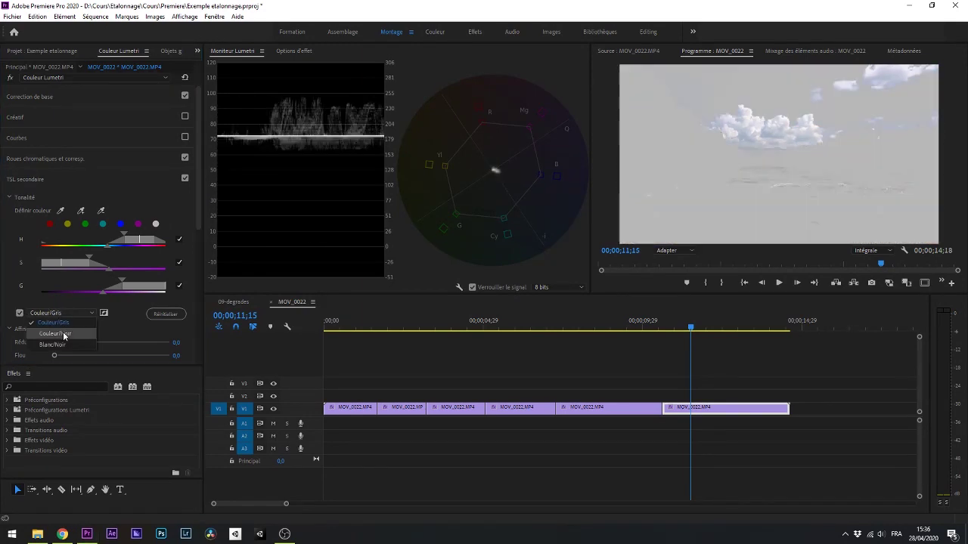
{"action": "left_click", "coordinate": [64, 335]}
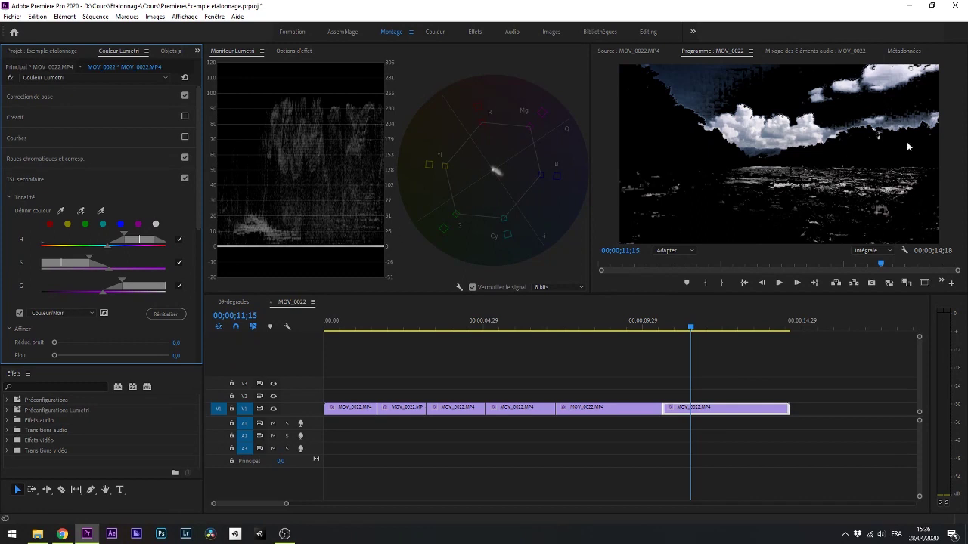
{"action": "key", "text": "Left"}
{"action": "key", "text": "Left"}
{"action": "key", "text": "Left"}
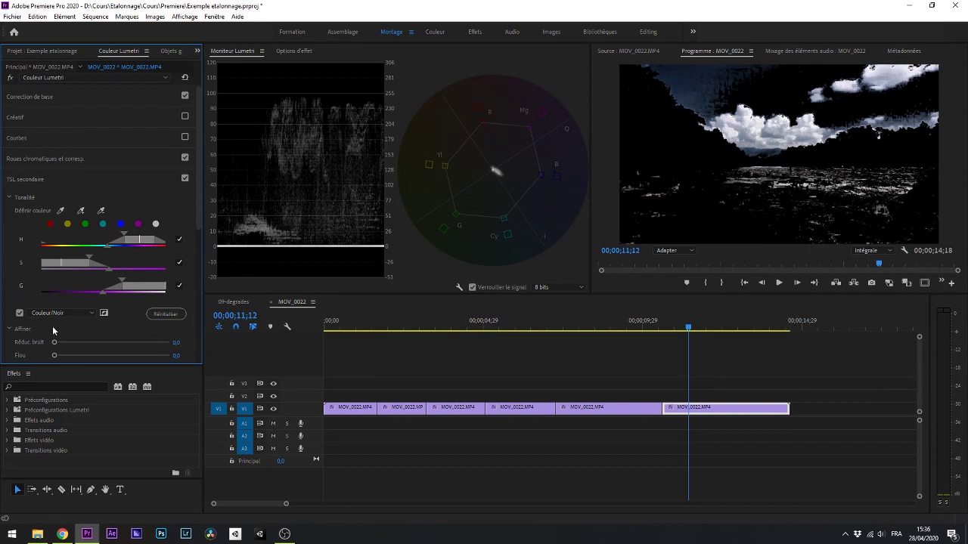
{"action": "left_click", "coordinate": [20, 313]}
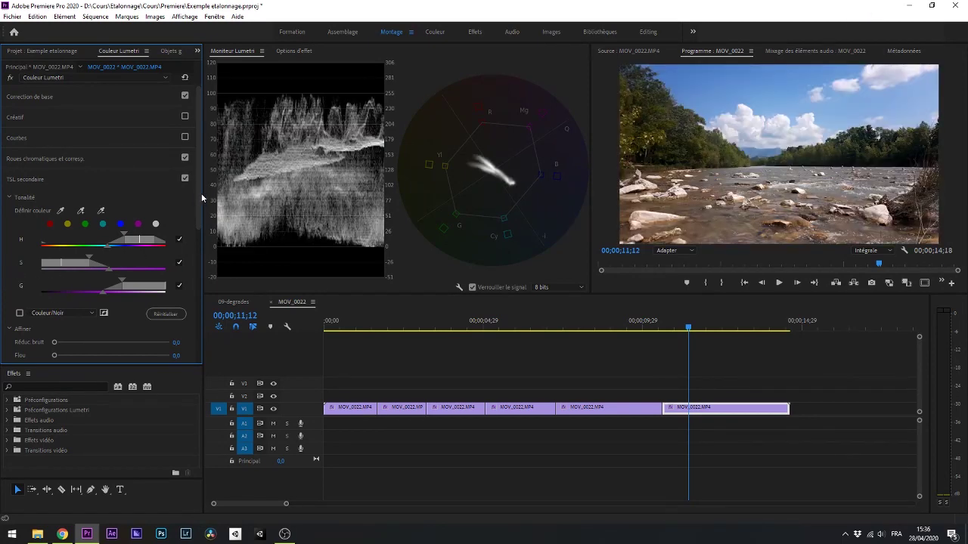
- Try a warm wheel tint and shifted temperature, tint and contrast in the TSL secondaire correction, resetting each control
{"action": "scroll", "coordinate": [81, 222], "scroll_direction": "down", "scroll_amount": 2}
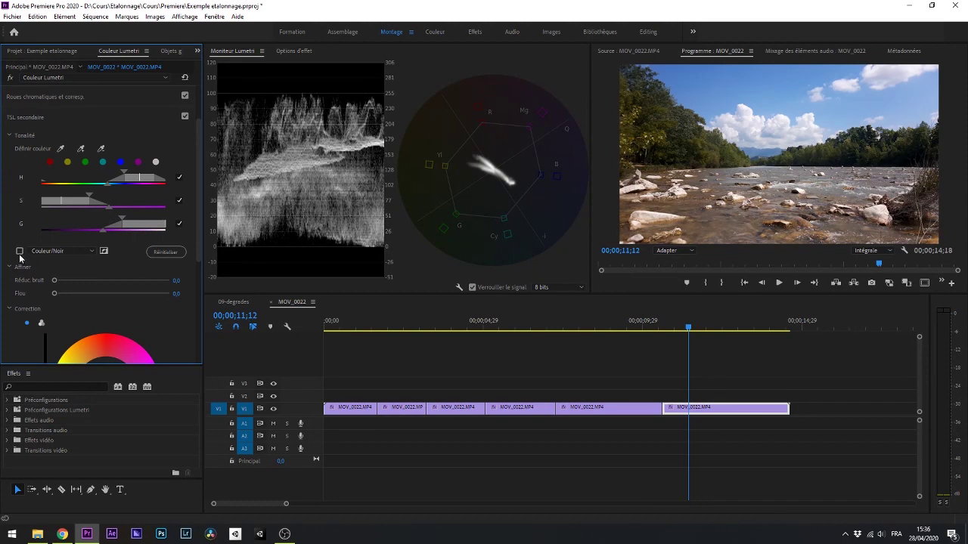
{"action": "left_click_drag", "start_coordinate": [199, 219], "coordinate": [191, 303]}
{"action": "left_click_drag", "start_coordinate": [104, 214], "coordinate": [108, 183]}
{"action": "left_click_drag", "start_coordinate": [81, 186], "coordinate": [87, 191]}
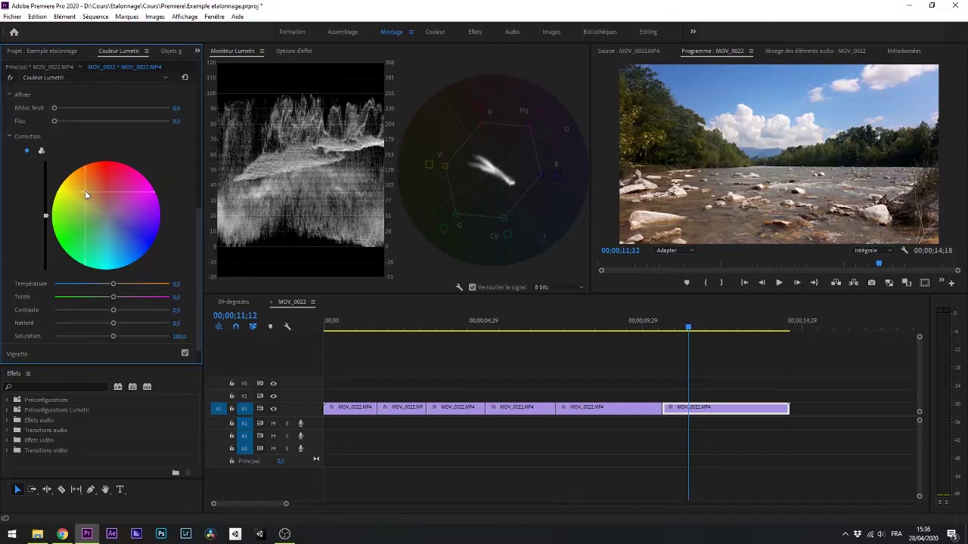
{"action": "double_click", "coordinate": [84, 190]}
{"action": "left_click_drag", "start_coordinate": [114, 285], "coordinate": [76, 309]}
{"action": "double_click", "coordinate": [129, 298]}
{"action": "double_click", "coordinate": [63, 310]}
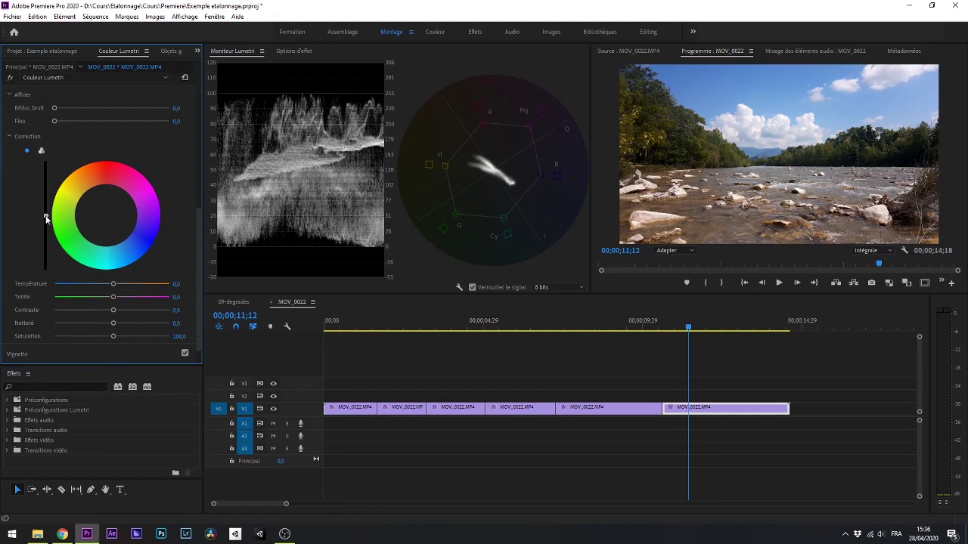
- Darken the keyed clouds strongly, set the correction's Contraste to -40,6 and tint them towards orange-yellow
{"action": "left_click_drag", "start_coordinate": [45, 216], "coordinate": [45, 257]}
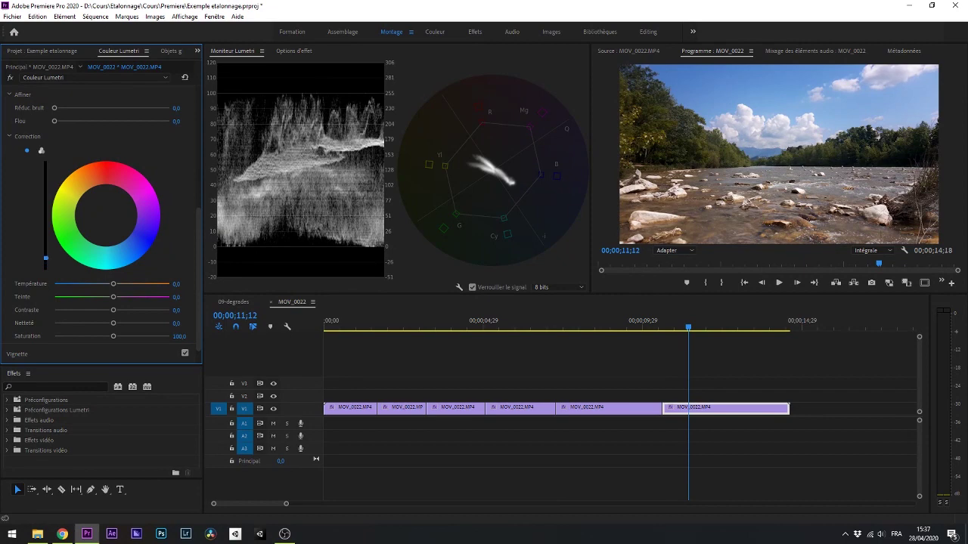
{"action": "left_click_drag", "start_coordinate": [114, 310], "coordinate": [88, 325]}
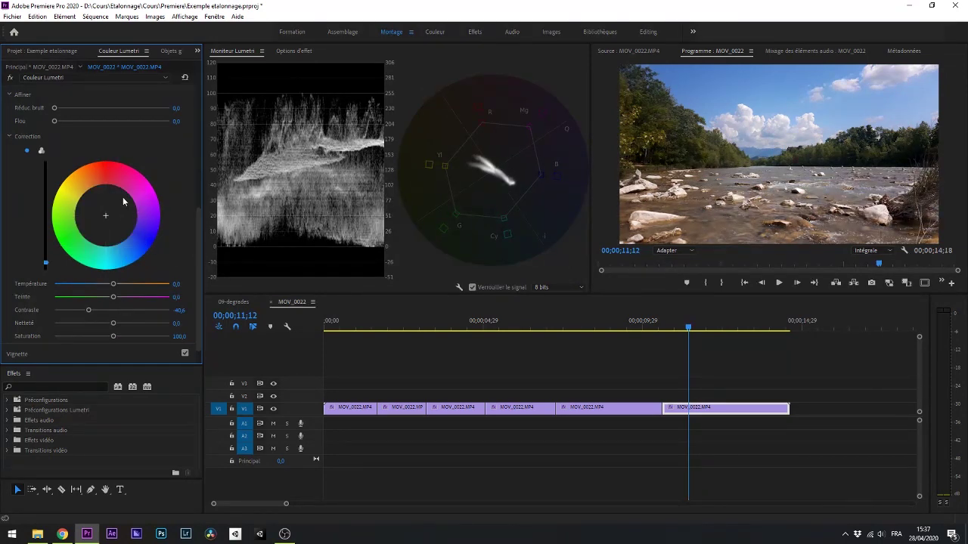
{"action": "left_click_drag", "start_coordinate": [98, 218], "coordinate": [89, 193]}
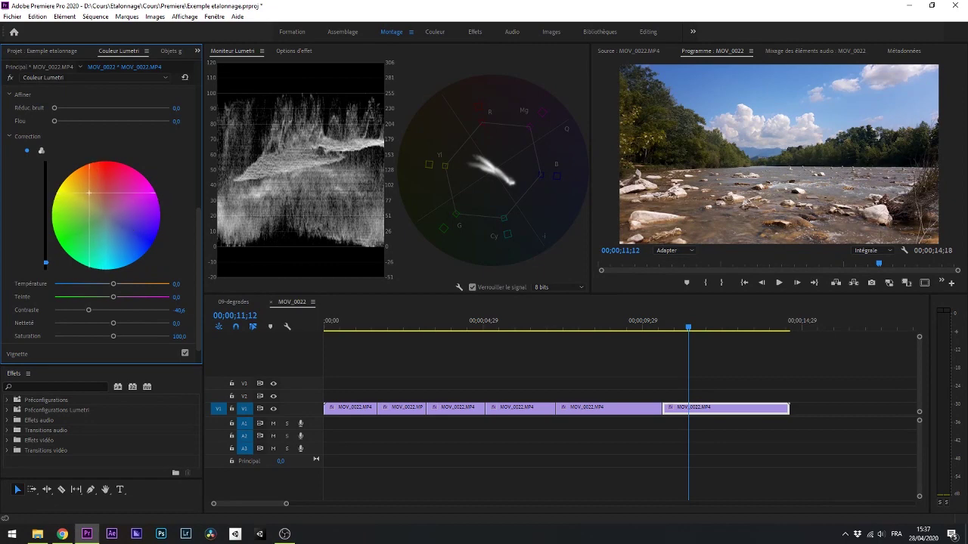
- Compare the picture with and without the TSL secondaire correction, leaving it enabled, and review the correction settings
{"action": "scroll", "coordinate": [183, 192], "scroll_direction": "up", "scroll_amount": 6}
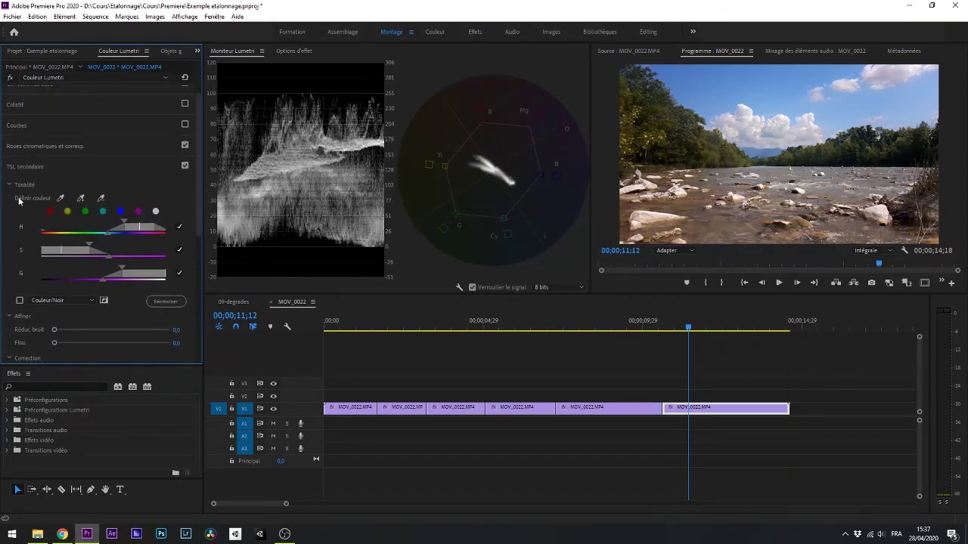
{"action": "left_click", "coordinate": [185, 166]}
{"action": "left_click", "coordinate": [185, 166]}
{"action": "left_click", "coordinate": [185, 166]}
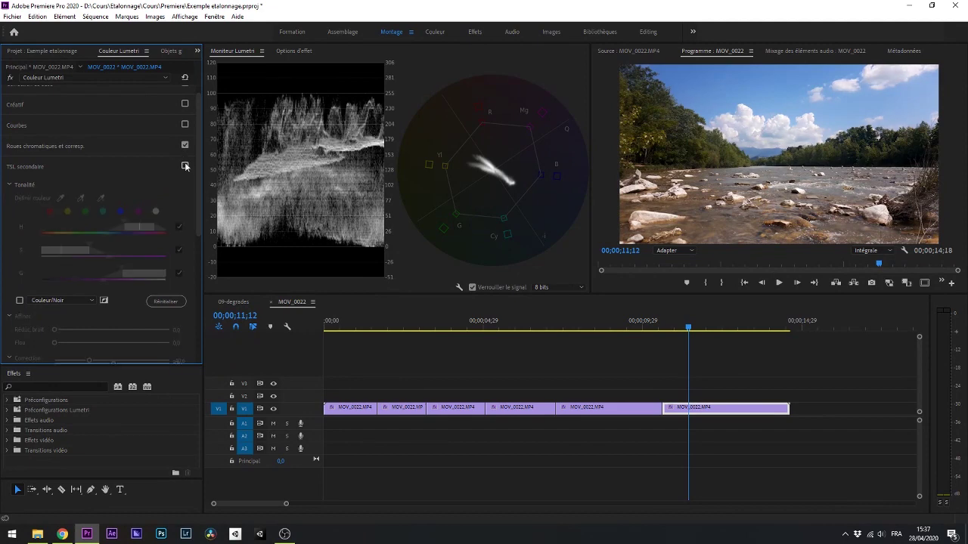
{"action": "left_click", "coordinate": [185, 167]}
{"action": "scroll", "coordinate": [164, 191], "scroll_direction": "down", "scroll_amount": 5}
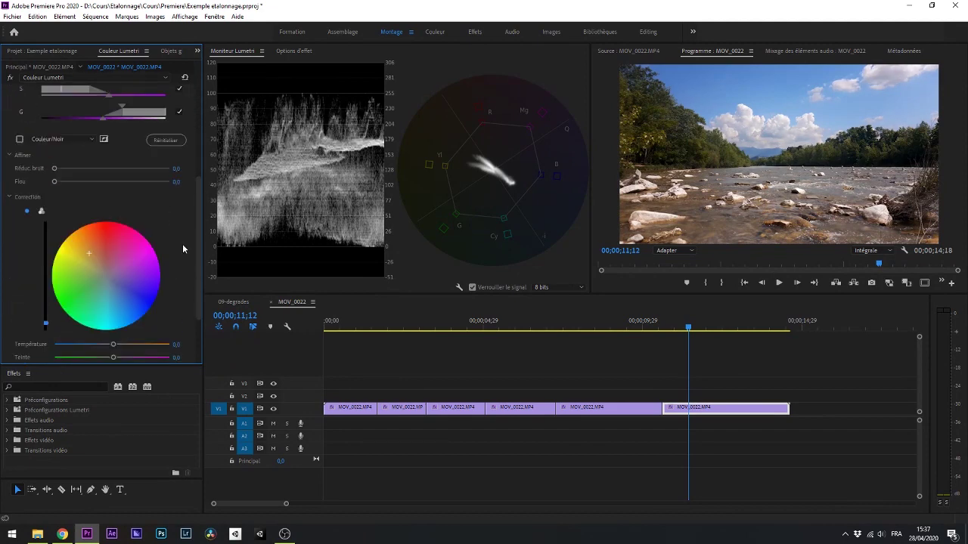
{"action": "scroll", "coordinate": [133, 208], "scroll_direction": "down", "scroll_amount": 2}
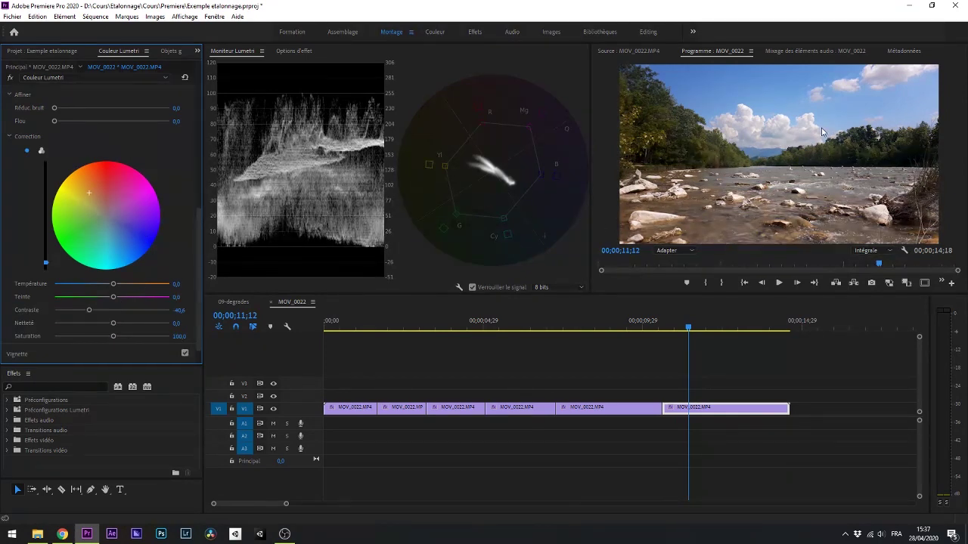
{"action": "scroll", "coordinate": [178, 264], "scroll_direction": "down", "scroll_amount": 1}
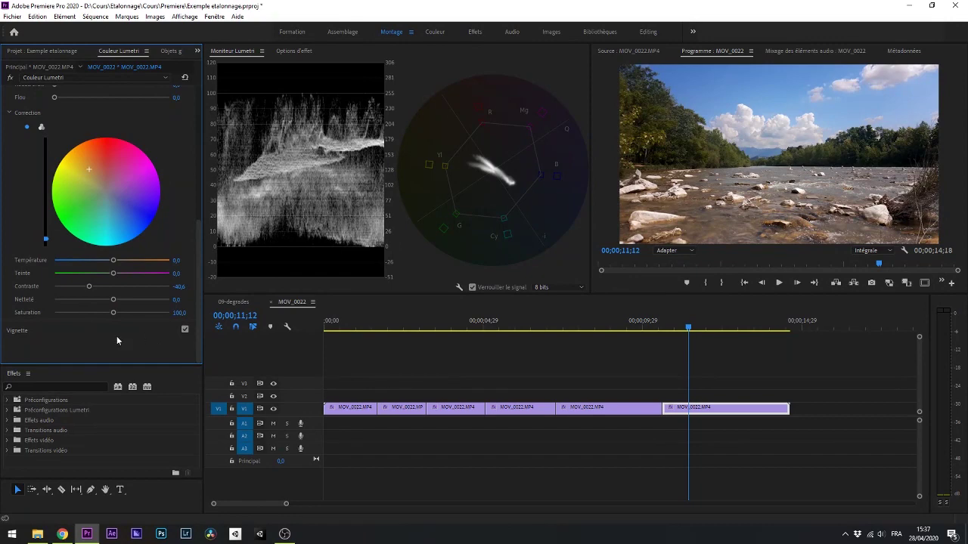
- Add a dark vignette with Gain -0,6, Milieu 50,2, a slightly lowered Arrondi and Adouciss. 68,6
{"action": "scroll", "coordinate": [68, 280], "scroll_direction": "up", "scroll_amount": 8}
{"action": "scroll", "coordinate": [42, 252], "scroll_direction": "up", "scroll_amount": 3}
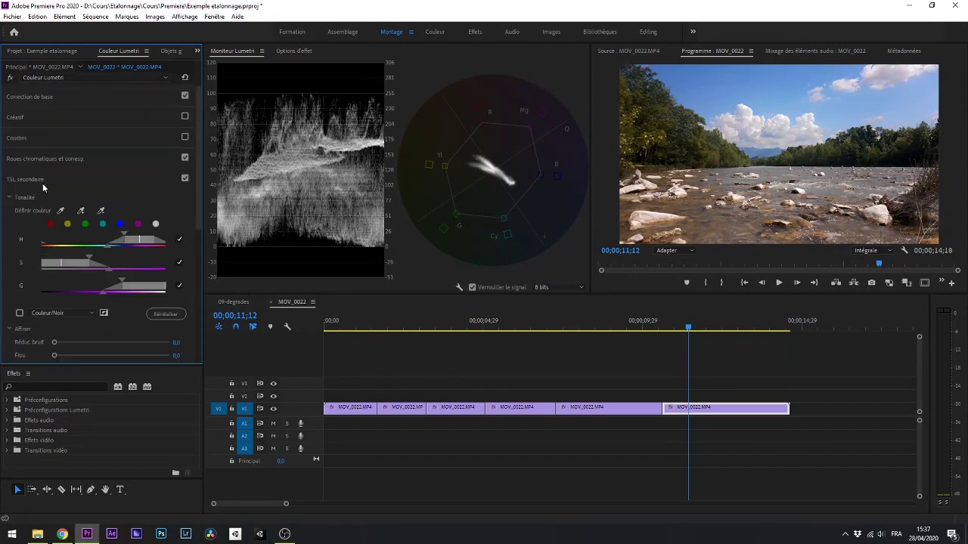
{"action": "left_click", "coordinate": [44, 180]}
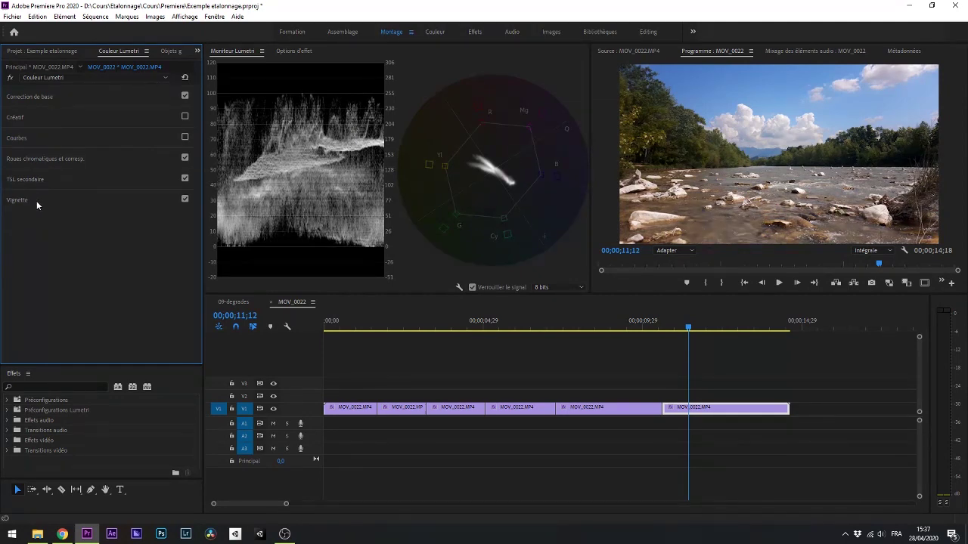
{"action": "left_click", "coordinate": [36, 200]}
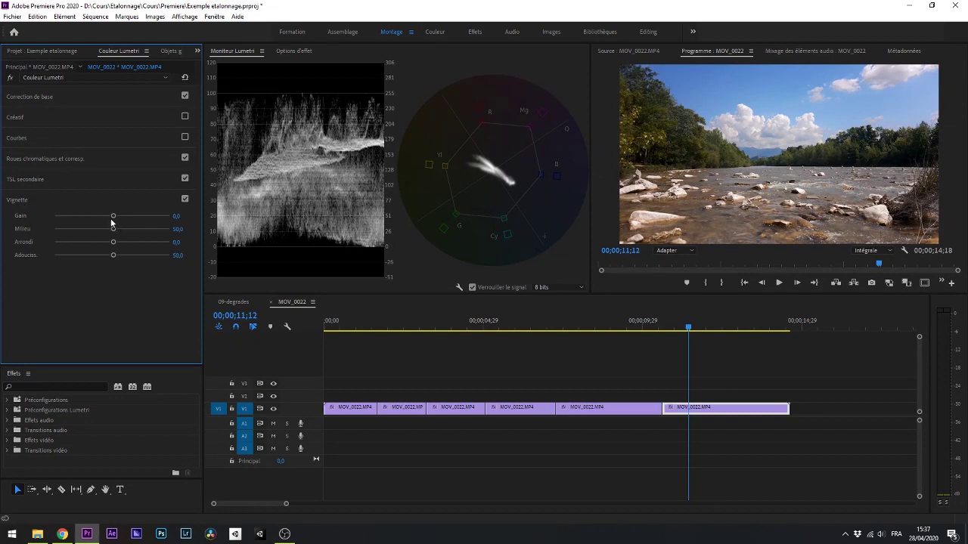
{"action": "mouse_move", "coordinate": [114, 217]}
{"action": "left_mouse_down"}
{"action": "mouse_move", "coordinate": [41, 223]}
{"action": "mouse_move", "coordinate": [146, 226]}
{"action": "mouse_move", "coordinate": [101, 230]}
{"action": "mouse_move", "coordinate": [111, 230]}
{"action": "left_mouse_up"}
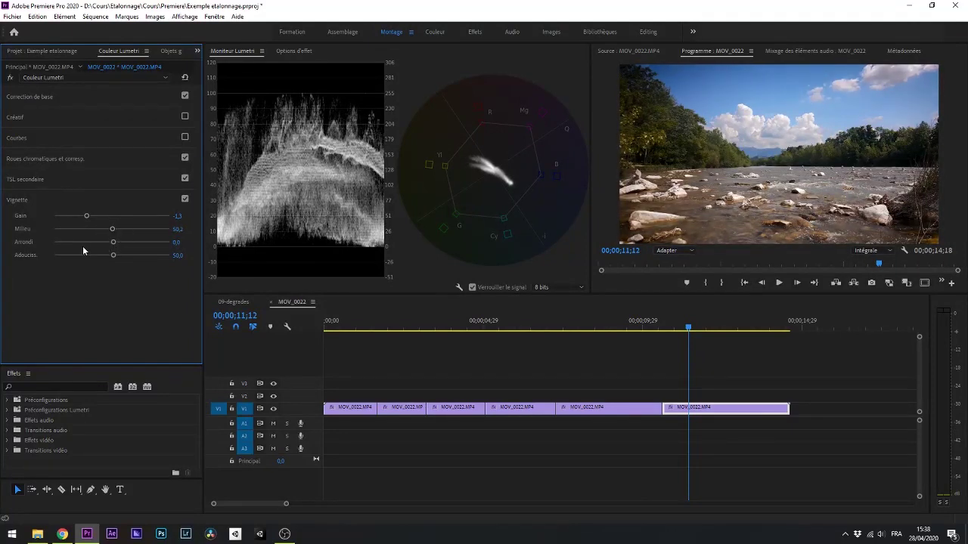
{"action": "left_click_drag", "start_coordinate": [86, 216], "coordinate": [54, 217]}
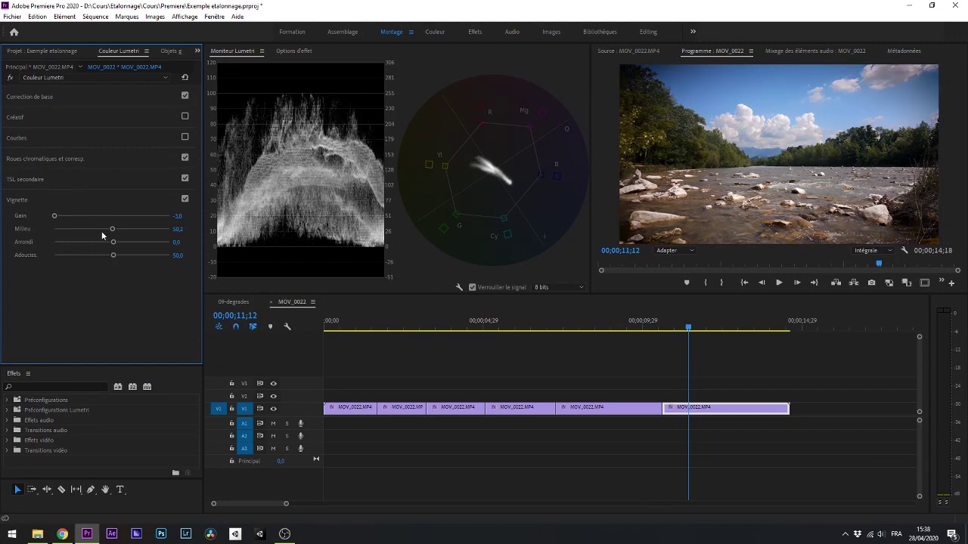
{"action": "left_click_drag", "start_coordinate": [114, 242], "coordinate": [132, 254]}
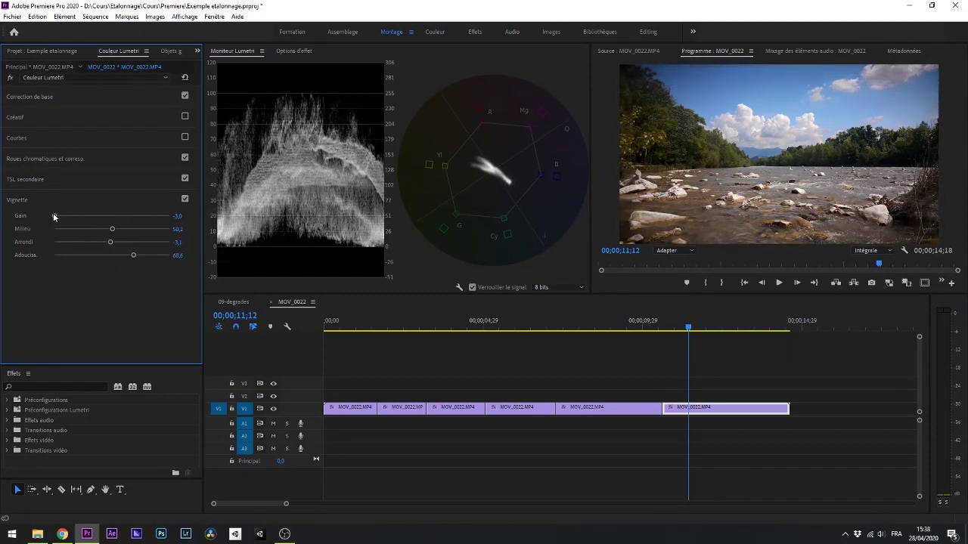
{"action": "left_click_drag", "start_coordinate": [56, 217], "coordinate": [99, 216]}
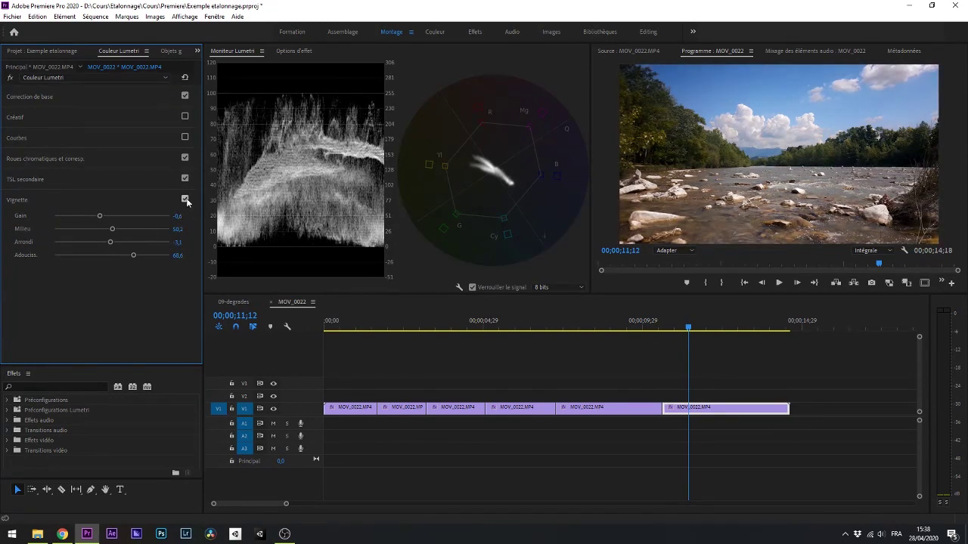
- Compare the picture with and without the vignette, leaving it enabled
{"action": "left_click", "coordinate": [186, 198]}
{"action": "left_click", "coordinate": [186, 198]}
{"action": "left_click", "coordinate": [186, 198]}
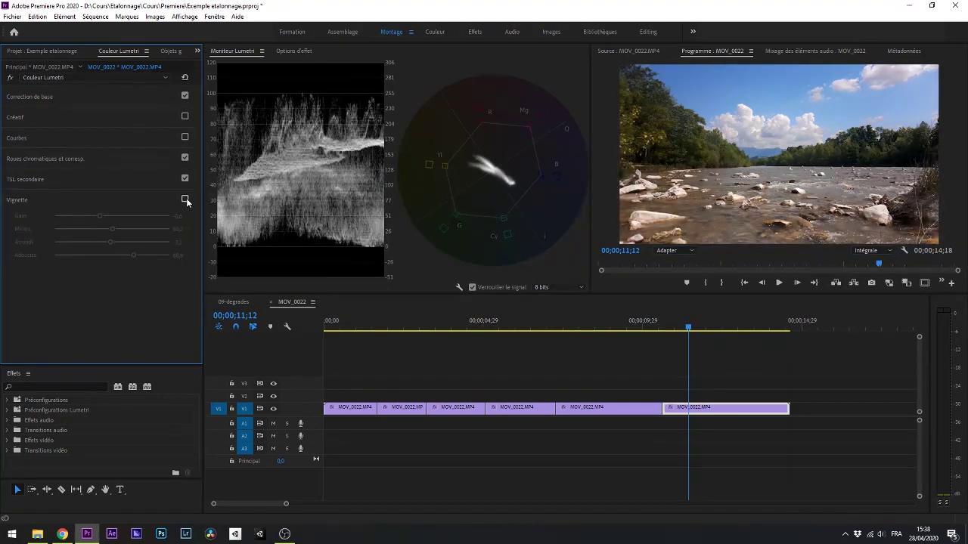
{"action": "left_click", "coordinate": [186, 198]}
{"action": "left_click", "coordinate": [186, 198]}
{"action": "left_click", "coordinate": [185, 198]}
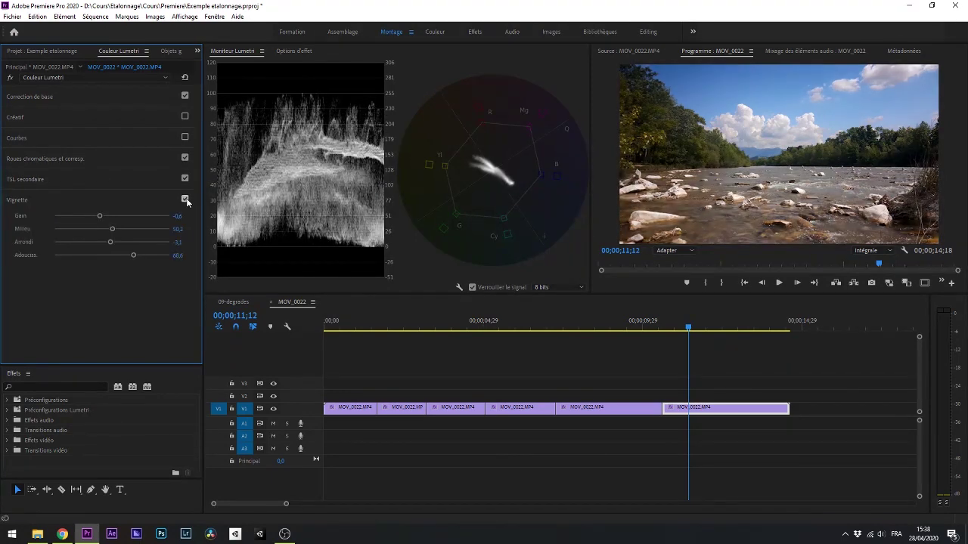
- Set the vignette Gain to -0,2, compare it with the vignette off, and collapse the Vignette section
{"action": "left_click_drag", "start_coordinate": [100, 217], "coordinate": [106, 219]}
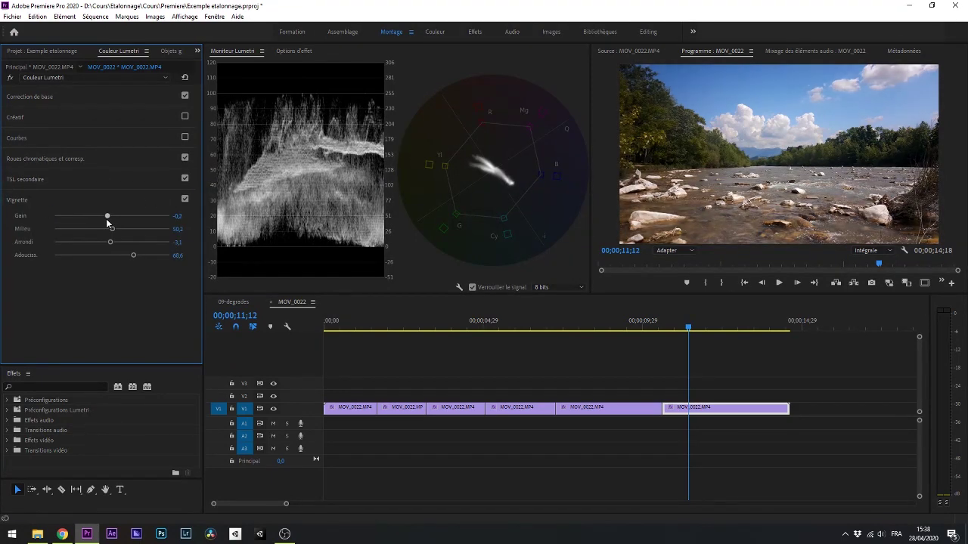
{"action": "left_click", "coordinate": [185, 200]}
{"action": "left_click", "coordinate": [185, 199]}
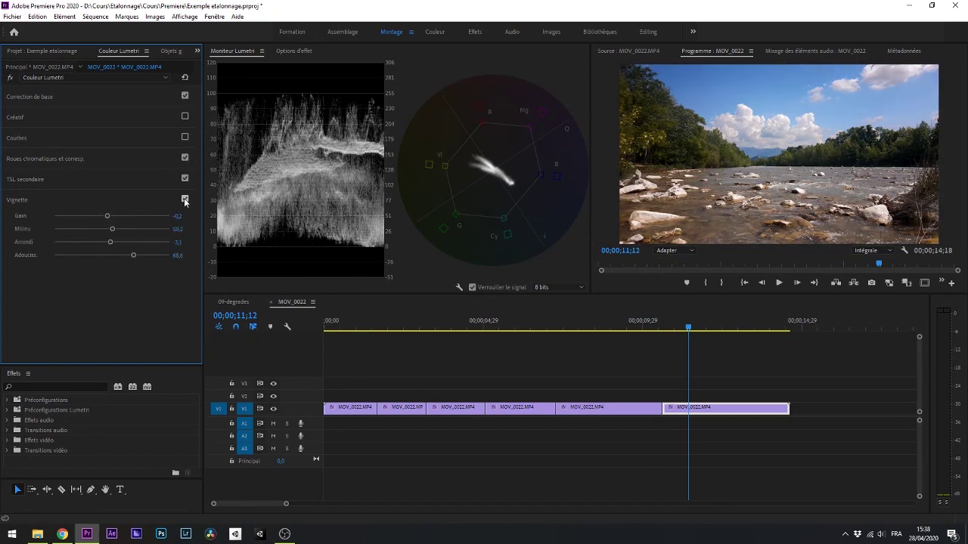
{"action": "left_click", "coordinate": [28, 198]}
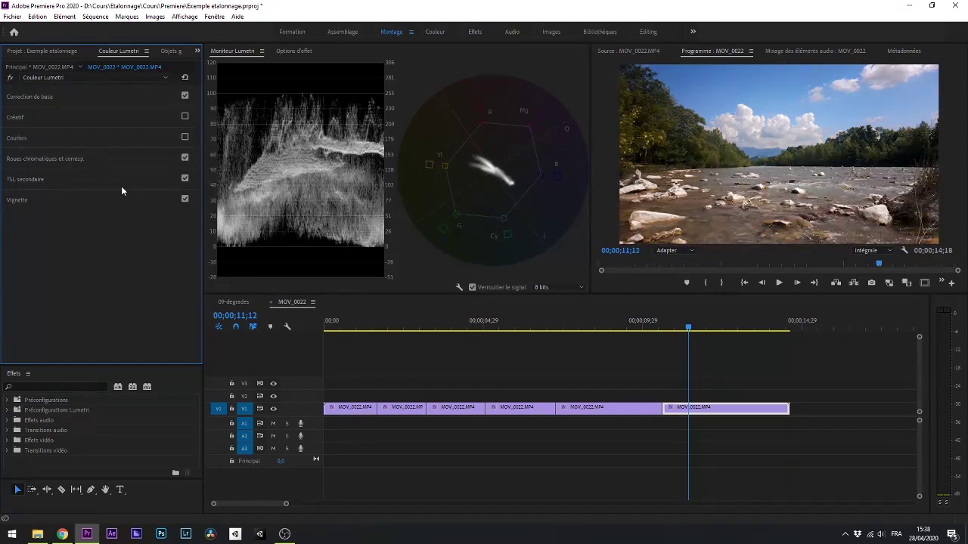
{"action": "left_click", "coordinate": [91, 159]}
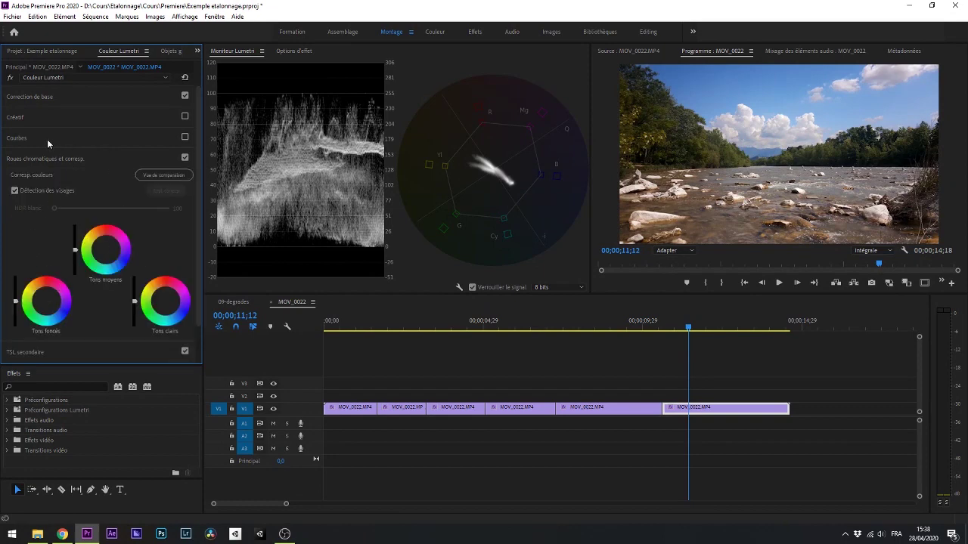
{"action": "left_click", "coordinate": [36, 116]}
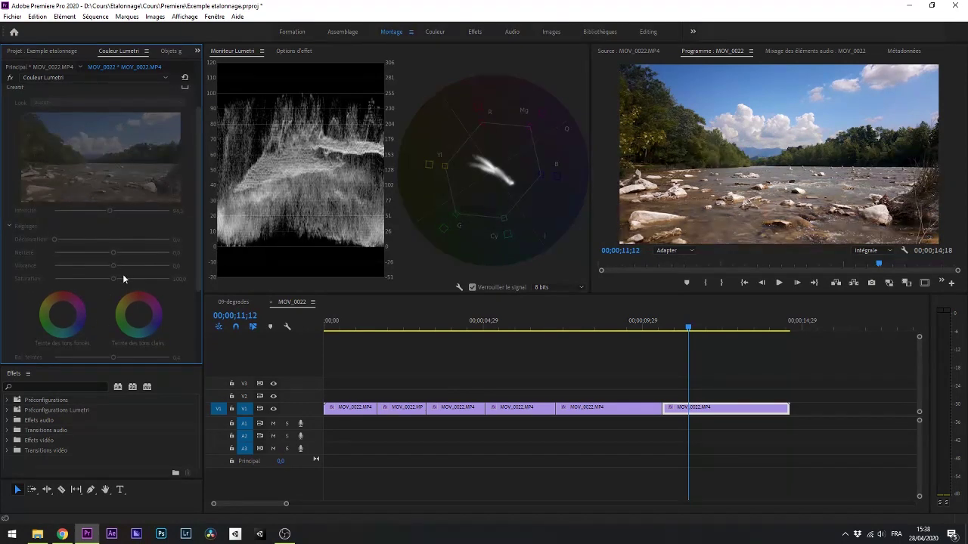
{"action": "scroll", "coordinate": [123, 273], "scroll_direction": "up", "scroll_amount": 1}
{"action": "left_click", "coordinate": [35, 116]}
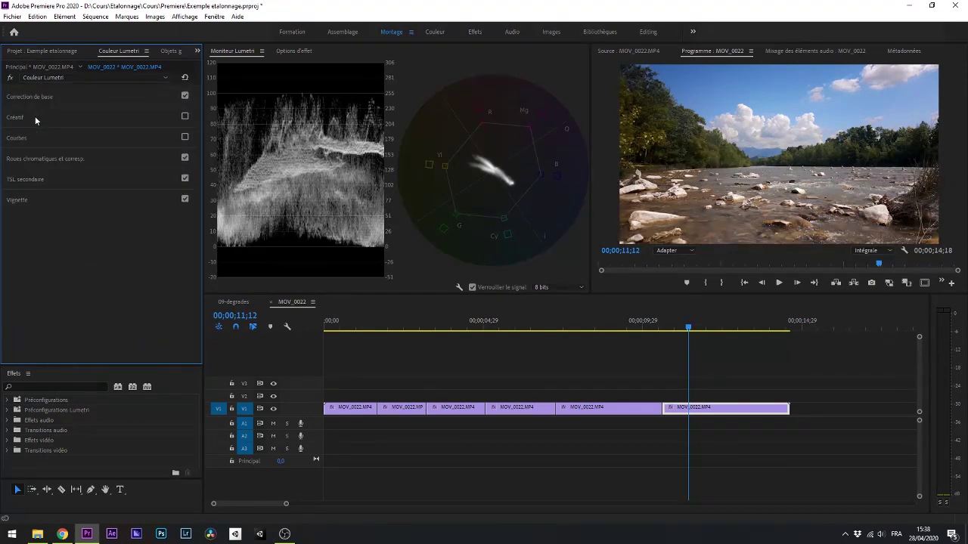
- Disable the TSL secondaire correction on the last segment and collapse its section
{"action": "left_click", "coordinate": [74, 161]}
{"action": "scroll", "coordinate": [112, 194], "scroll_direction": "down", "scroll_amount": 1}
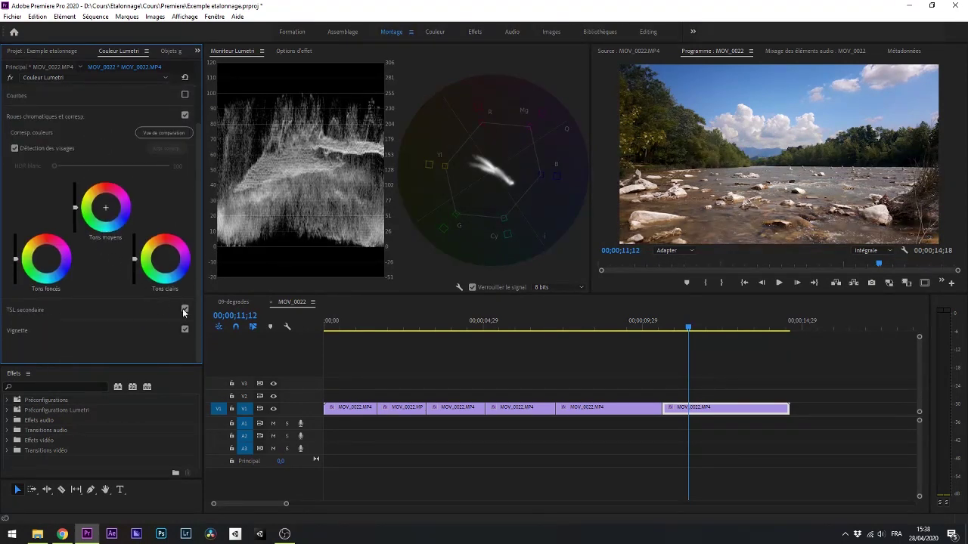
{"action": "left_click", "coordinate": [142, 309]}
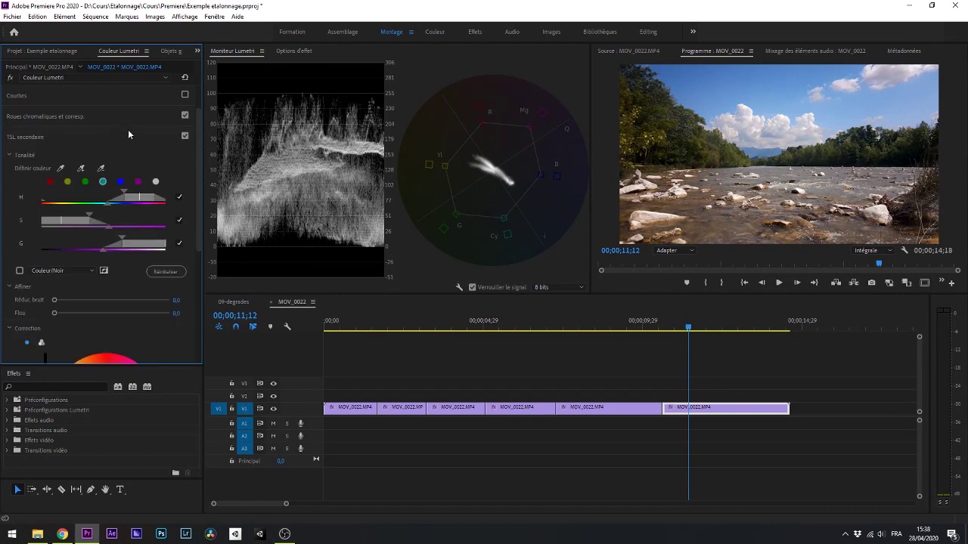
{"action": "left_click", "coordinate": [185, 137]}
{"action": "left_click", "coordinate": [77, 141]}
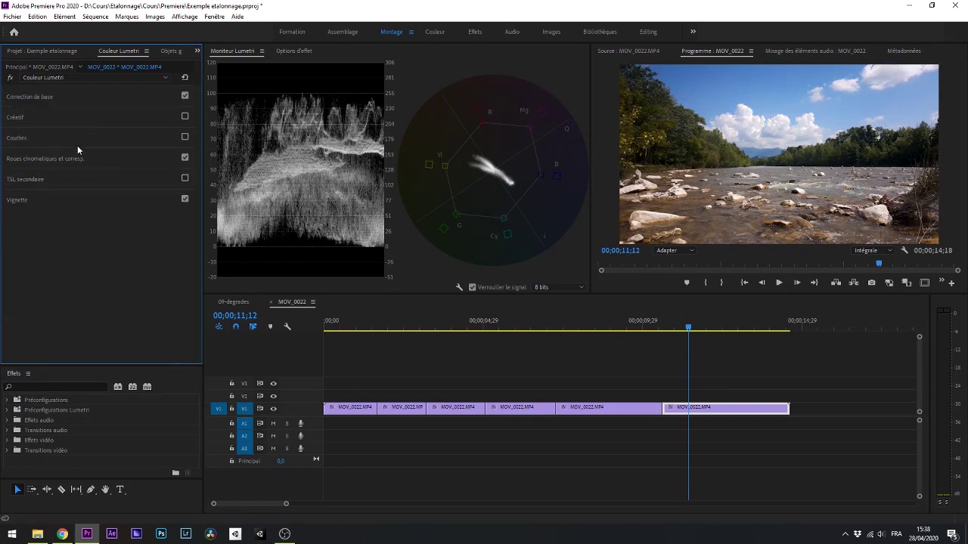
- Tint the Tons foncés towards blue and the Tons clairs towards orange, keeping the Tons moyens neutral, and collapse the colour wheels
{"action": "left_click", "coordinate": [74, 159]}
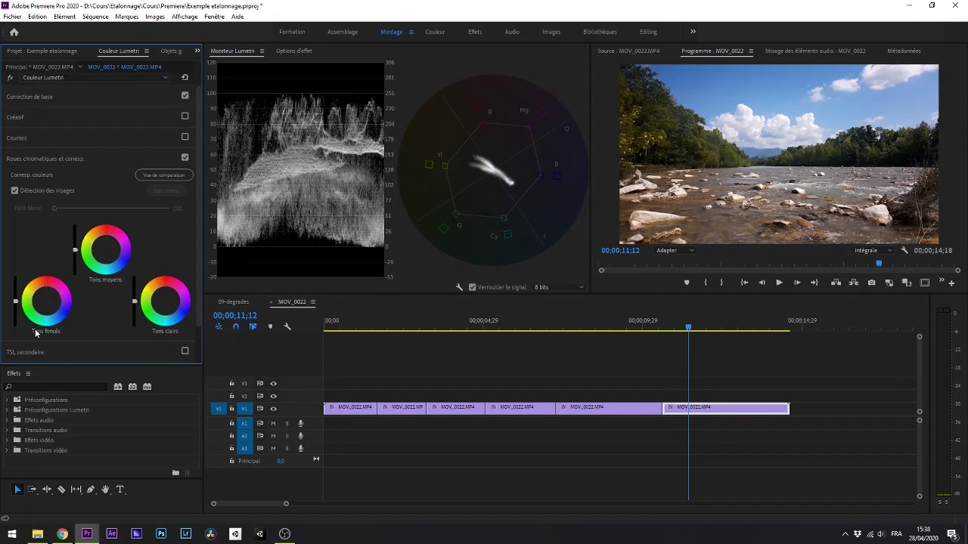
{"action": "left_click_drag", "start_coordinate": [47, 303], "coordinate": [51, 309]}
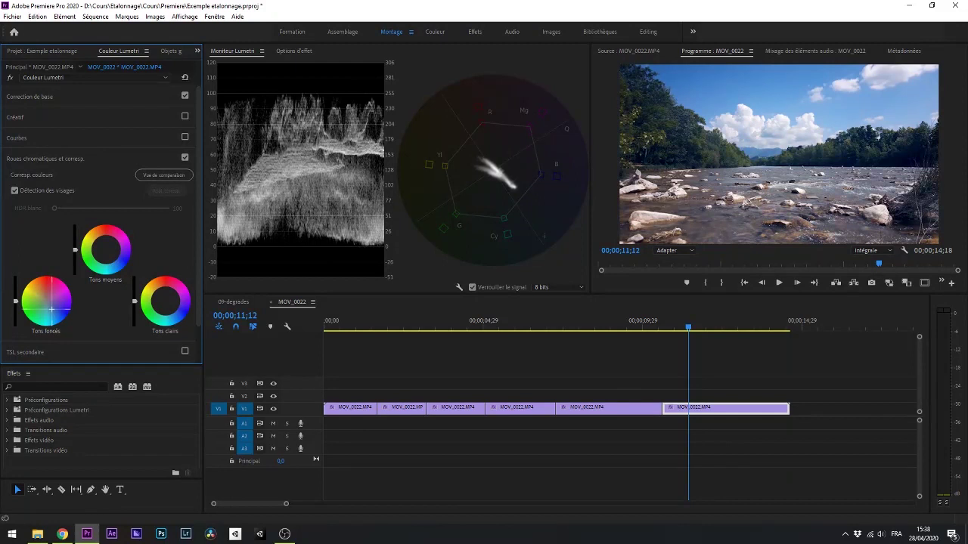
{"action": "left_click_drag", "start_coordinate": [165, 301], "coordinate": [159, 287]}
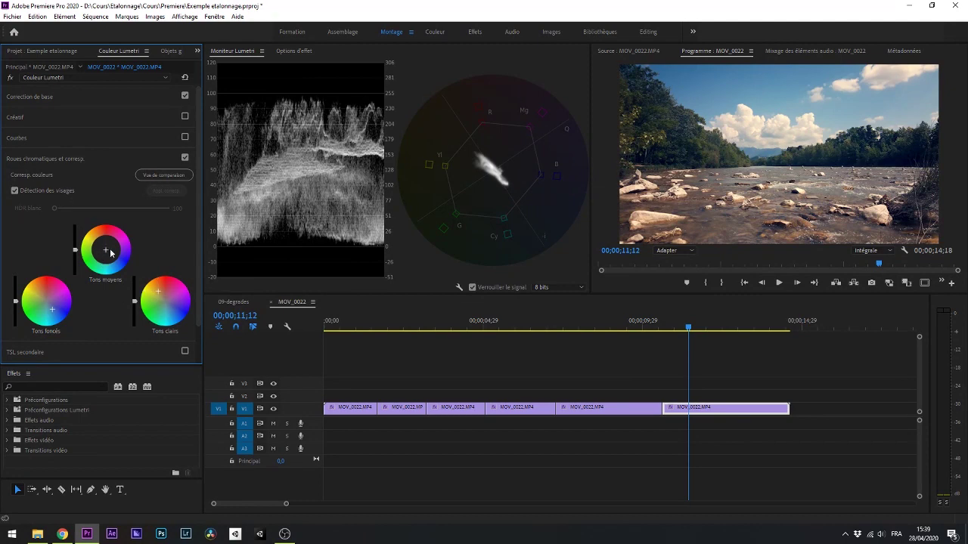
{"action": "mouse_move", "coordinate": [110, 253]}
{"action": "left_mouse_down"}
{"action": "mouse_move", "coordinate": [128, 246]}
{"action": "mouse_move", "coordinate": [108, 253]}
{"action": "left_mouse_up"}
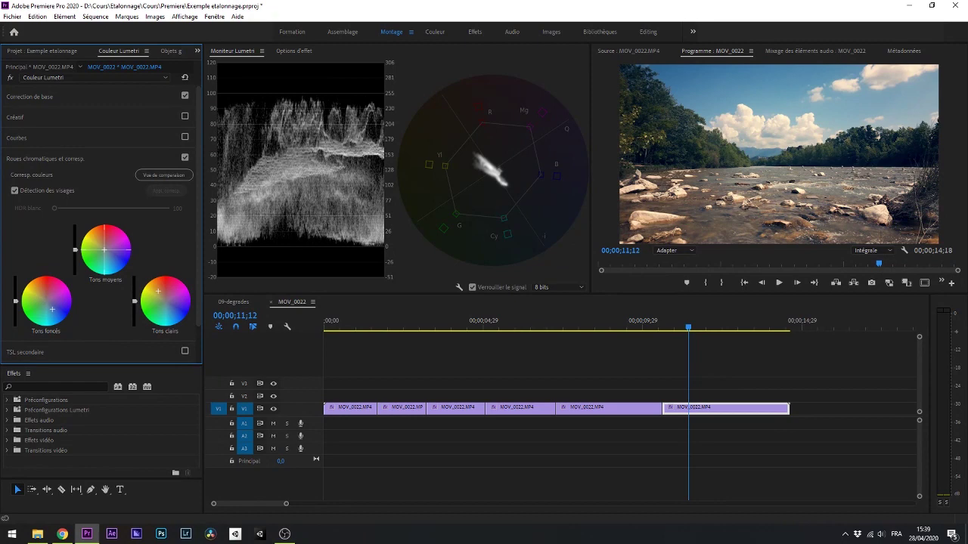
{"action": "double_click", "coordinate": [106, 249]}
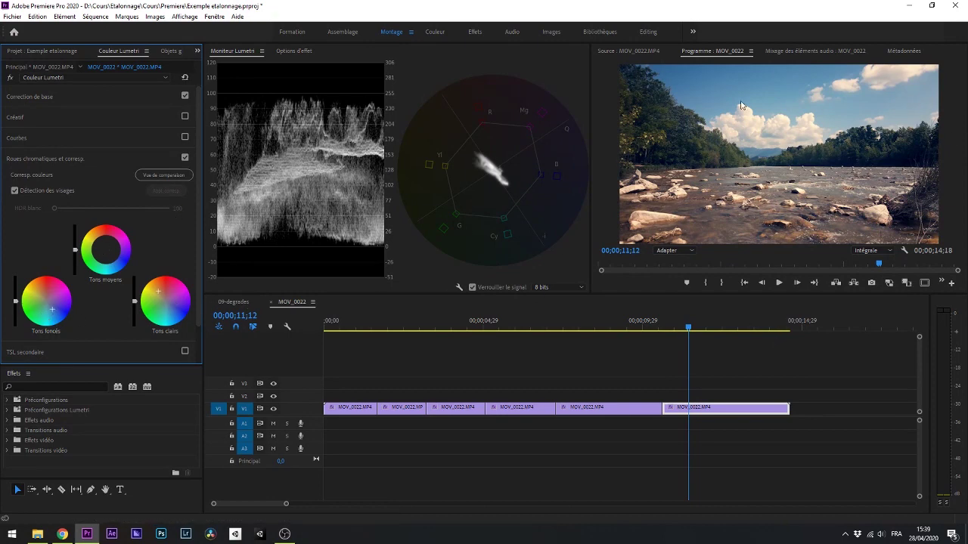
{"action": "left_click", "coordinate": [62, 160]}
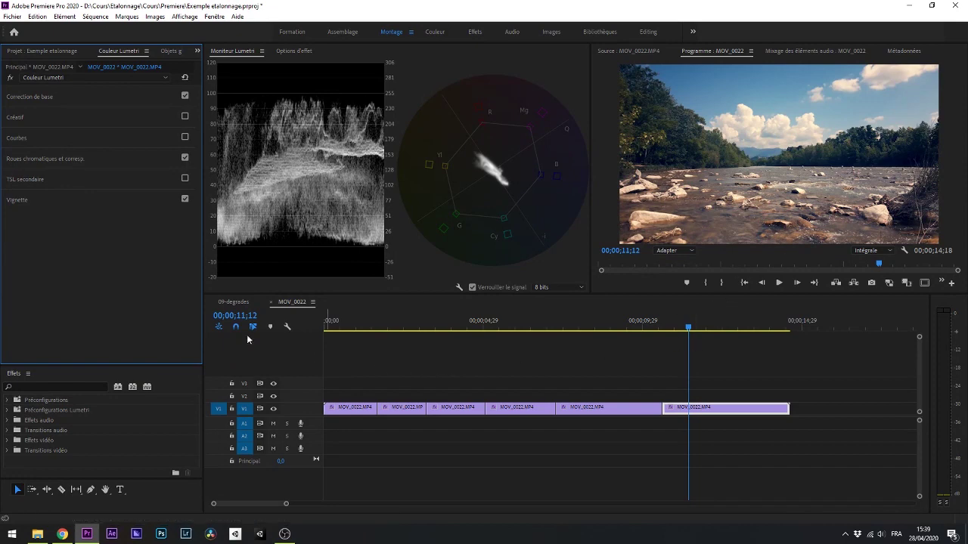
- Add the 121118_0972 tiger image at the end of the 09-degrades sequence and display it on the Lumetri scopes
{"action": "left_click", "coordinate": [44, 50]}
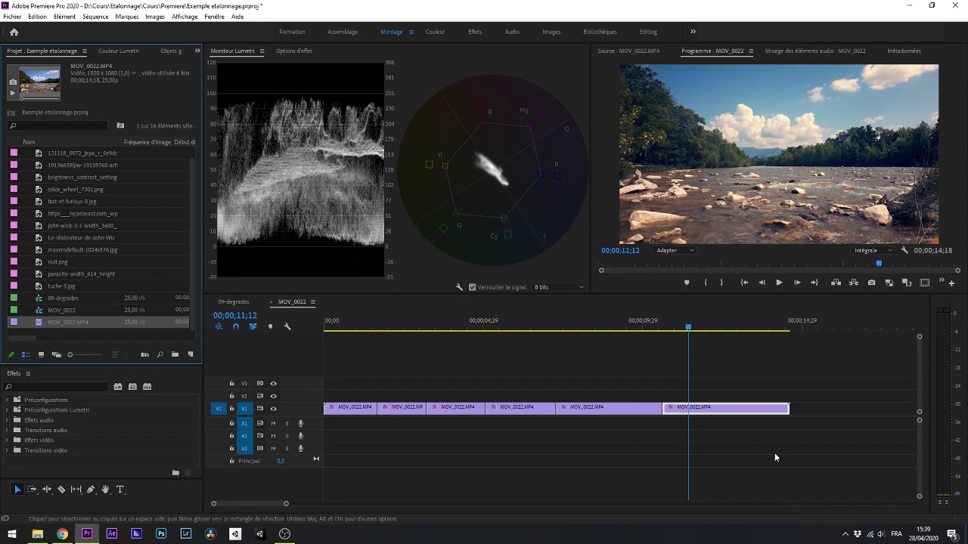
{"action": "left_click_drag", "start_coordinate": [552, 340], "coordinate": [579, 346]}
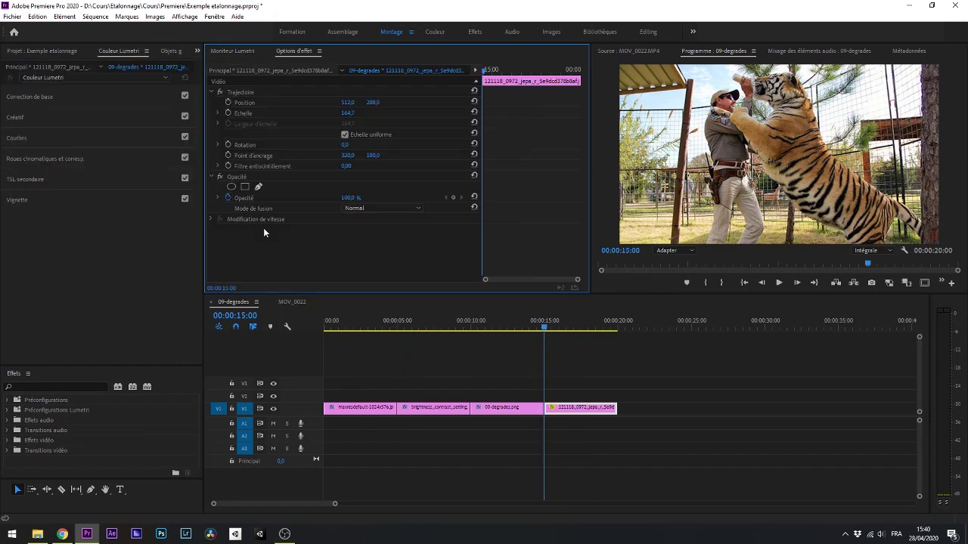
{"action": "left_click", "coordinate": [572, 324]}
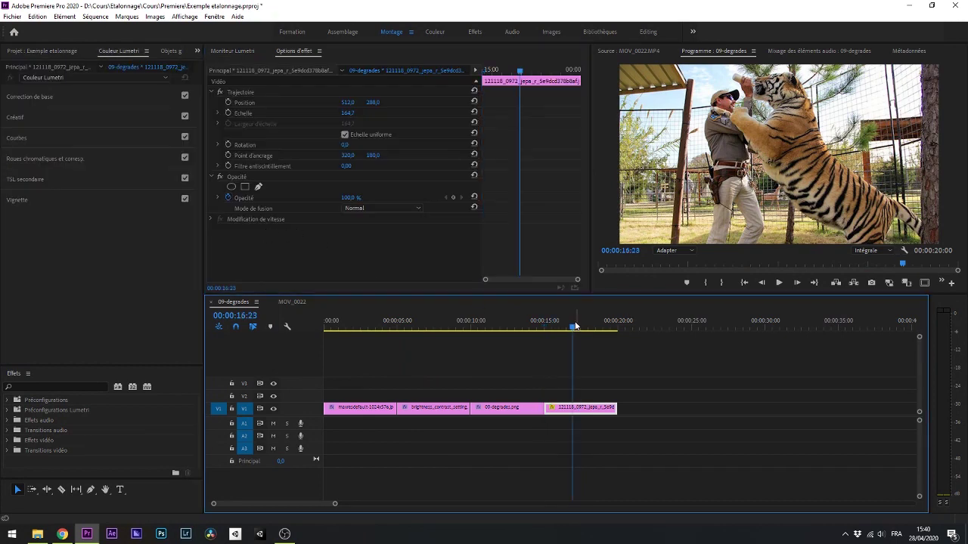
{"action": "left_click", "coordinate": [61, 99]}
{"action": "left_click", "coordinate": [232, 51]}
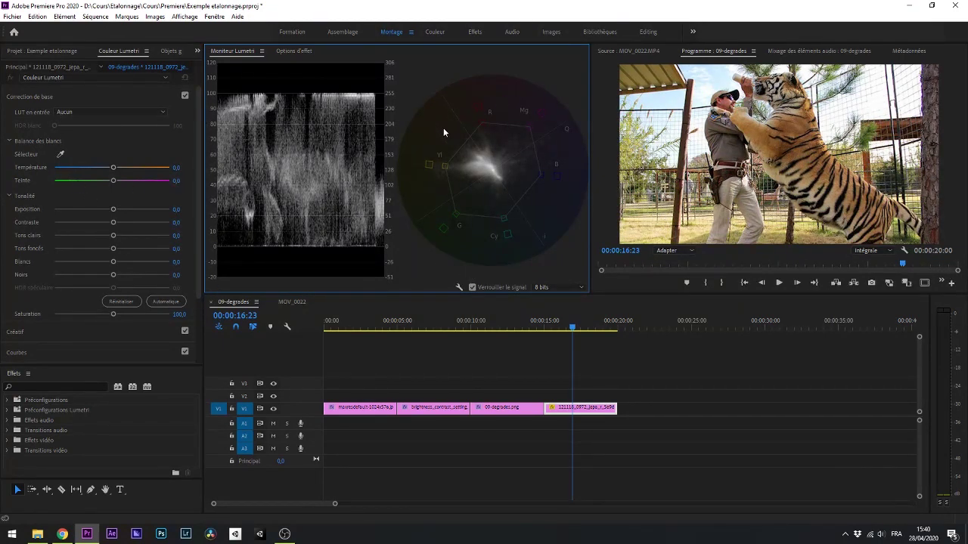
- Append the 19136639lpw lion cub image to the end of the sequence and show it on the scopes
{"action": "left_click", "coordinate": [39, 52]}
{"action": "scroll", "coordinate": [65, 308], "scroll_direction": "up", "scroll_amount": 1}
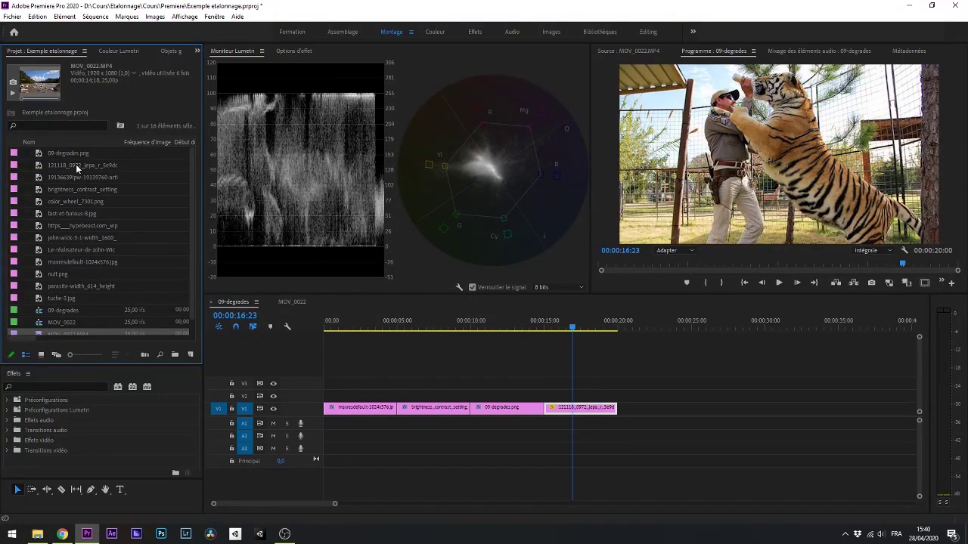
{"action": "left_click", "coordinate": [83, 156]}
{"action": "left_click", "coordinate": [39, 180]}
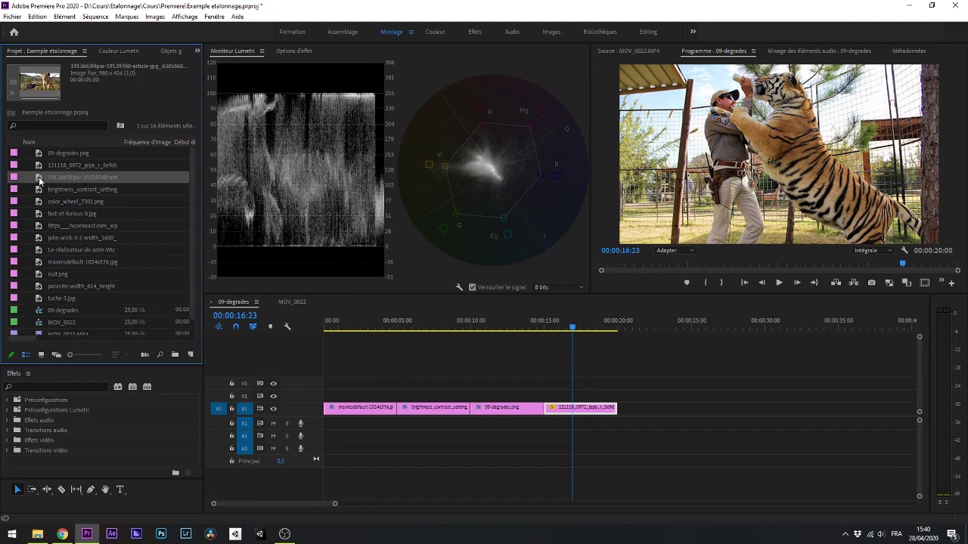
{"action": "left_click_drag", "start_coordinate": [40, 180], "coordinate": [625, 401]}
{"action": "left_click", "coordinate": [636, 327]}
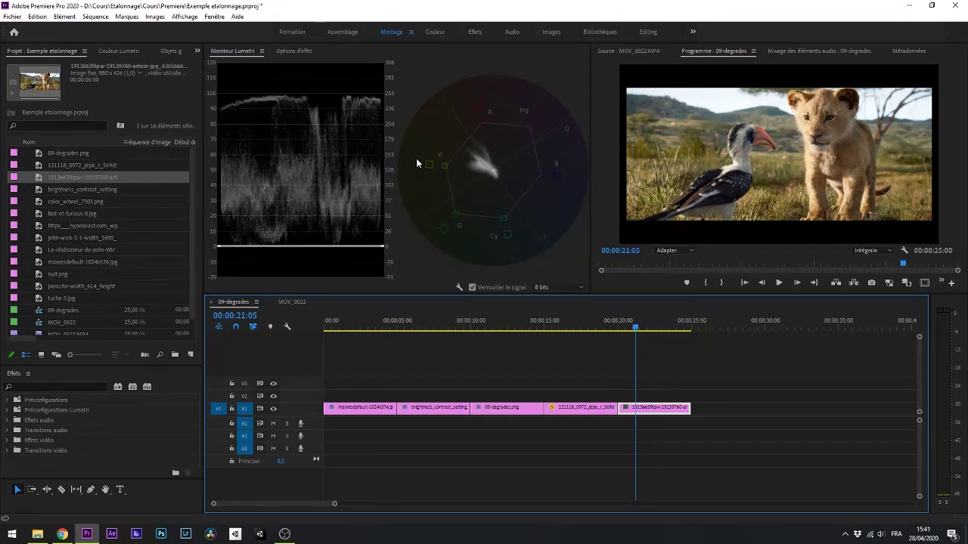
- Append fast-et-furious-8.jpg after the lion cub image and scale it up to fill the frame
{"action": "left_click", "coordinate": [132, 215]}
{"action": "left_click", "coordinate": [713, 323]}
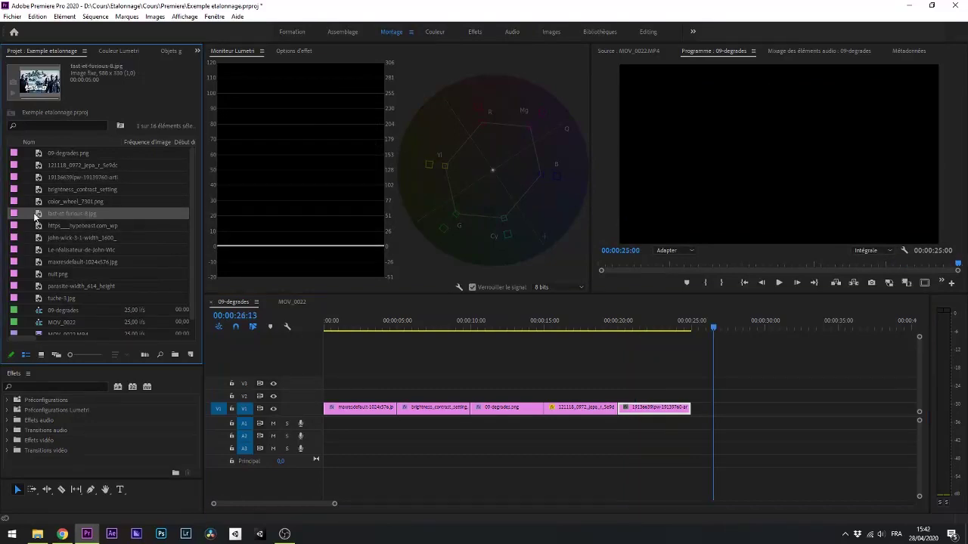
{"action": "left_click_drag", "start_coordinate": [862, 316], "coordinate": [700, 420]}
{"action": "double_click", "coordinate": [861, 115]}
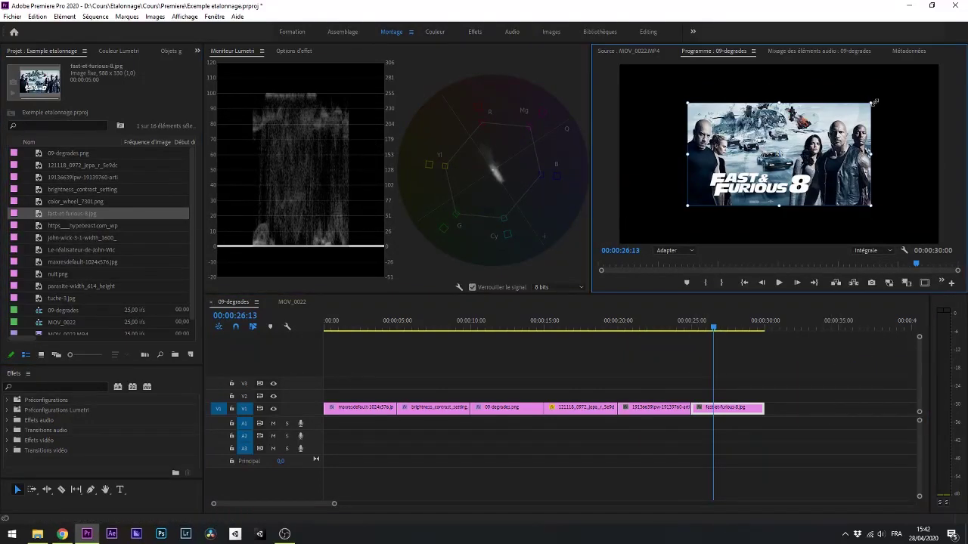
{"action": "left_click_drag", "start_coordinate": [873, 102], "coordinate": [962, 65]}
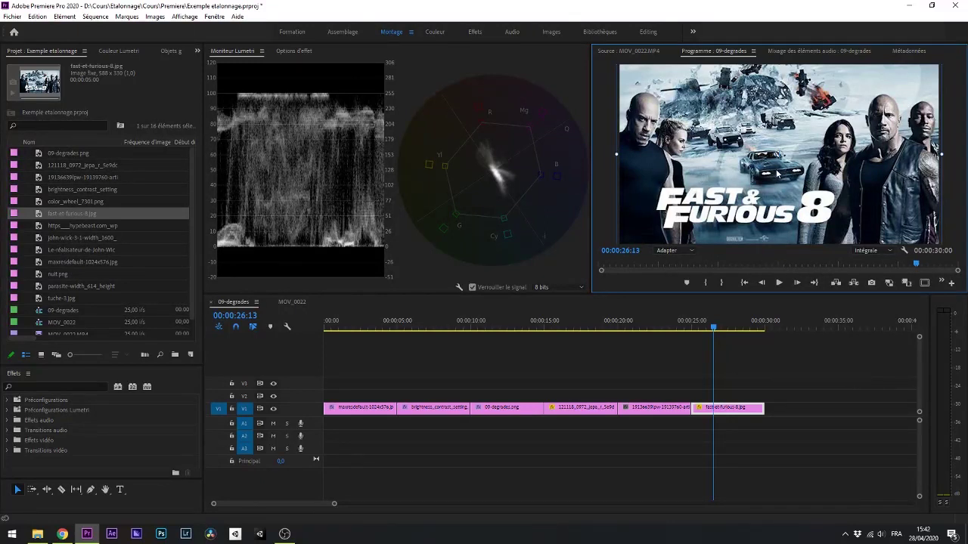
- Append the https___hypebeast.com_wp image and adjust its framing so the man's head is visible and the picture spans the frame width
{"action": "left_click_drag", "start_coordinate": [72, 226], "coordinate": [784, 408]}
{"action": "left_click", "coordinate": [793, 326]}
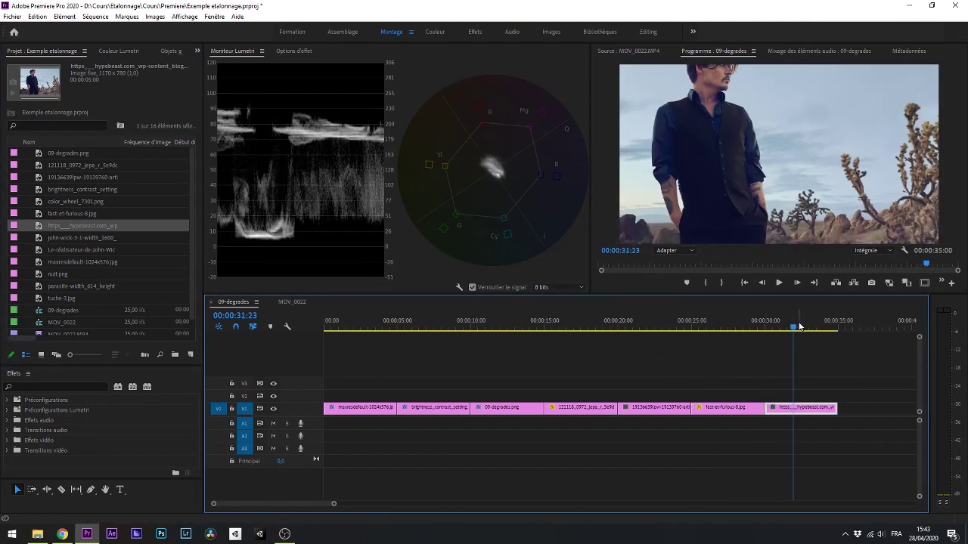
{"action": "left_click", "coordinate": [781, 179]}
{"action": "key", "text": "Right"}
{"action": "key", "text": "Right"}
{"action": "key", "text": "Right"}
{"action": "key", "text": "Right"}
{"action": "key", "text": "Right"}
{"action": "key", "text": "Right"}
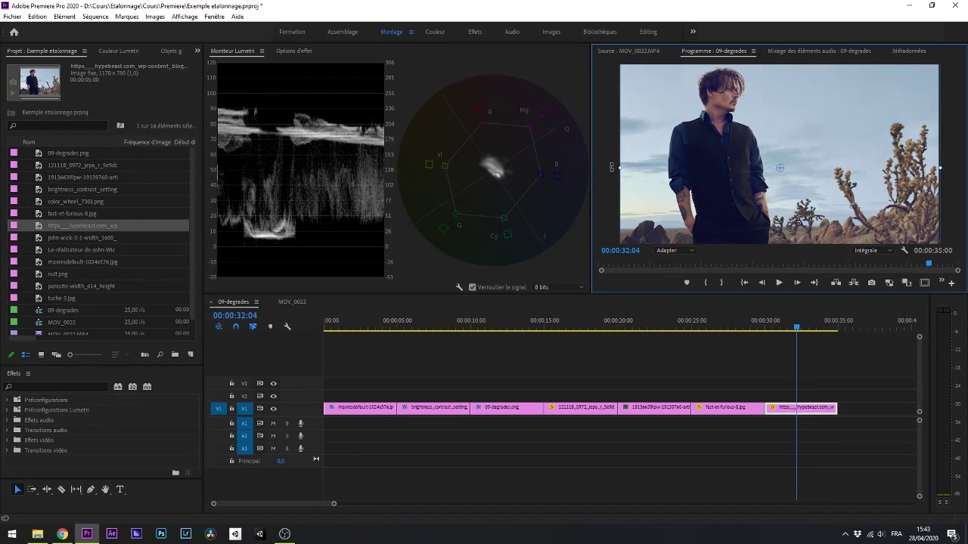
{"action": "left_click", "coordinate": [598, 163]}
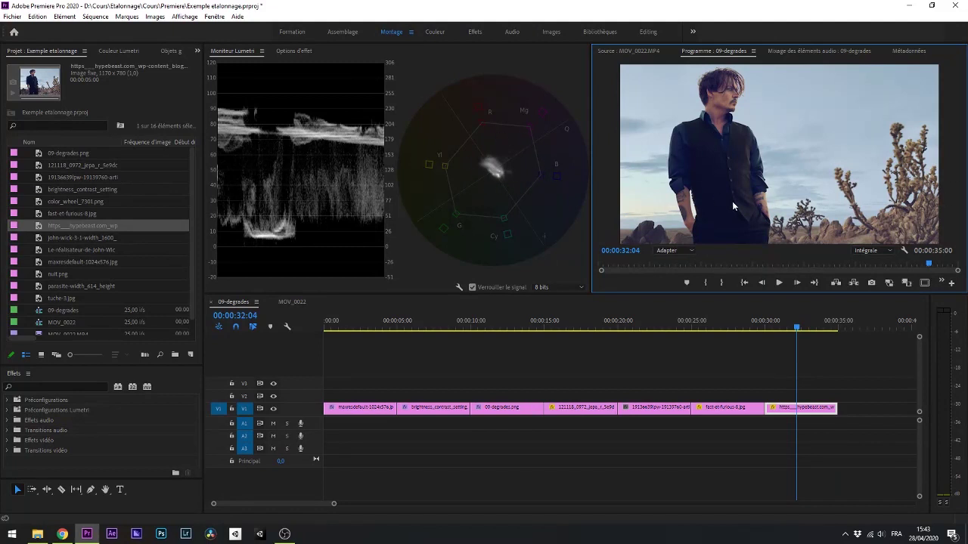
- Append the john-wick-3-1 image to the end of the sequence and show it on the scopes
{"action": "left_click", "coordinate": [89, 236]}
{"action": "left_click_drag", "start_coordinate": [36, 239], "coordinate": [861, 407]}
{"action": "left_click", "coordinate": [871, 325]}
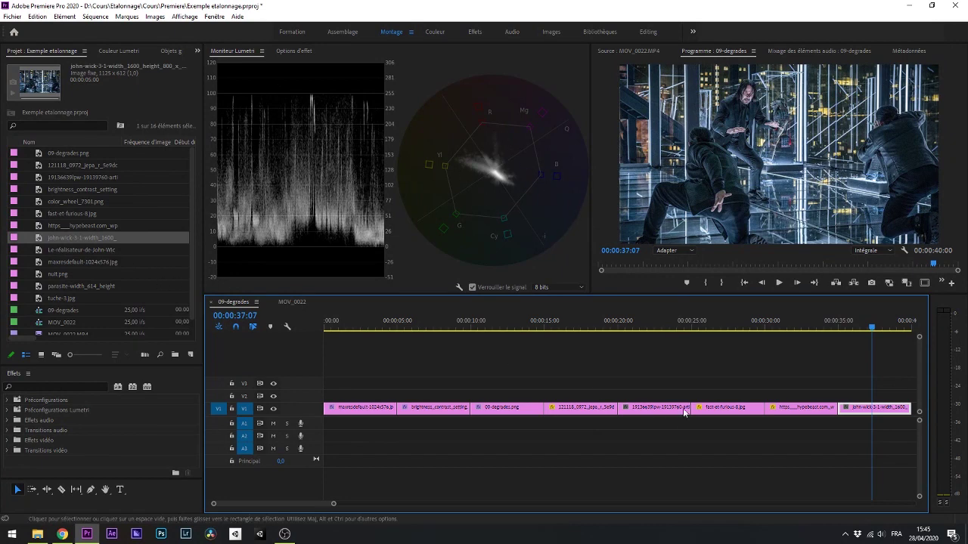
- Append the Le-réalisateur-de-John-Wick and parasite-width_614_height images, and show the first of them on the scopes
{"action": "scroll", "coordinate": [684, 412], "scroll_direction": "down", "scroll_amount": 5}
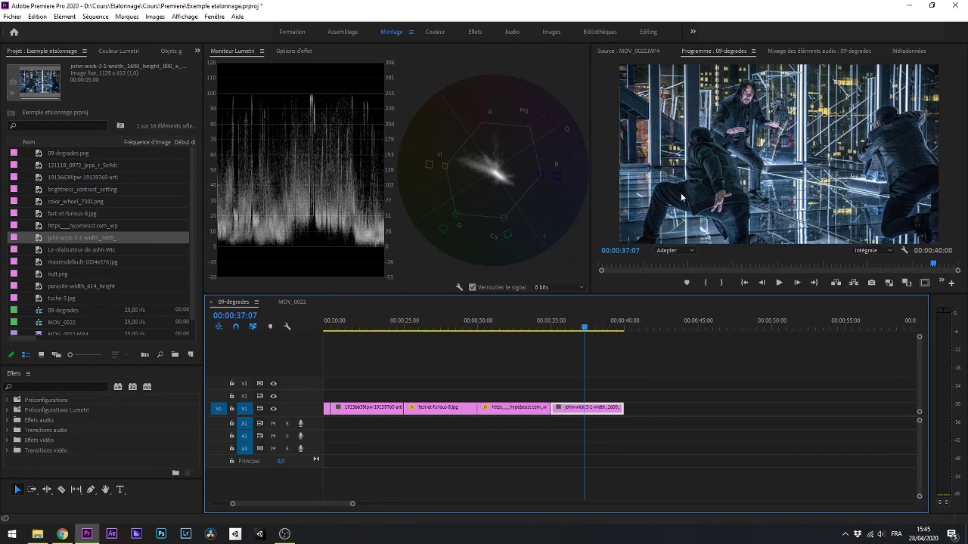
{"action": "left_click", "coordinate": [90, 253]}
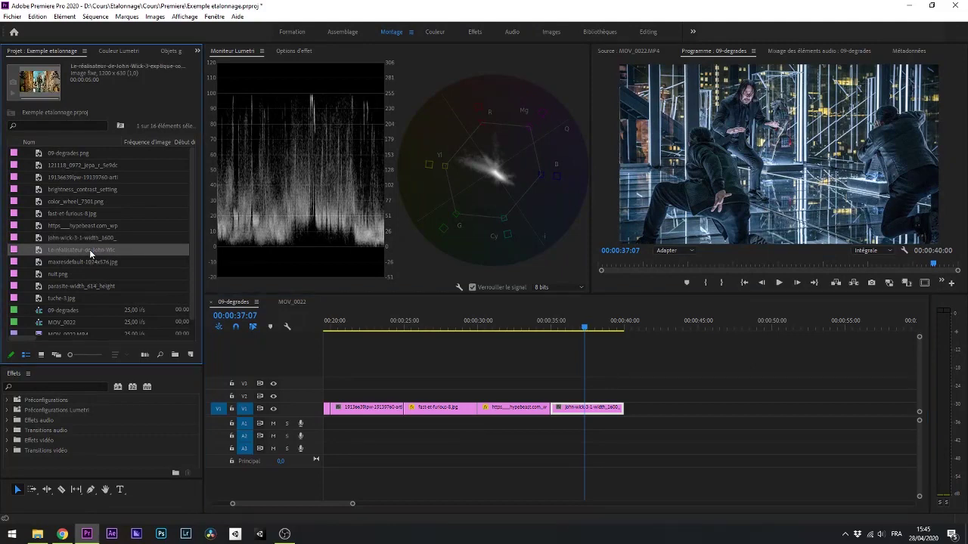
{"action": "left_click_drag", "start_coordinate": [90, 252], "coordinate": [627, 409]}
{"action": "left_click", "coordinate": [653, 325]}
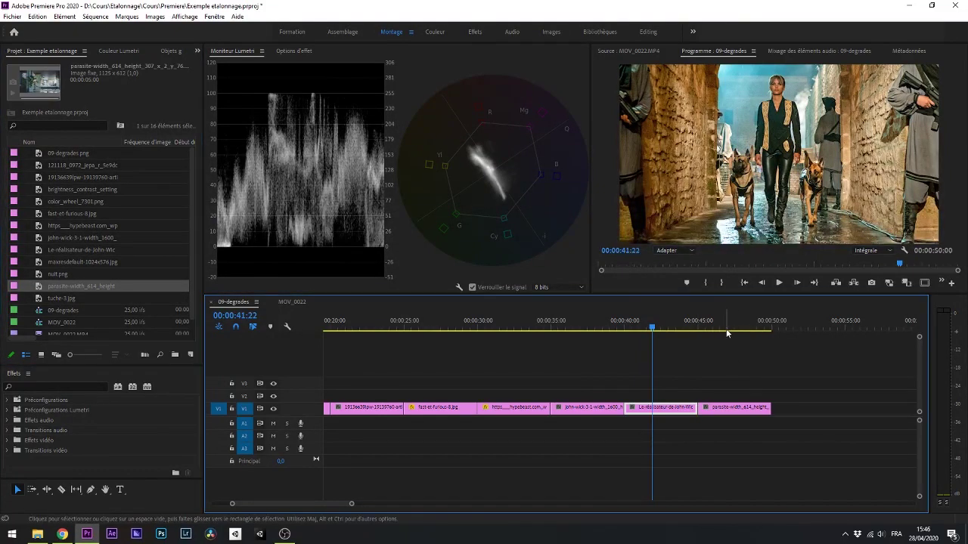
- View the parasite image on the scopes, and append tuche-3.jpg after it
{"action": "left_click", "coordinate": [728, 325]}
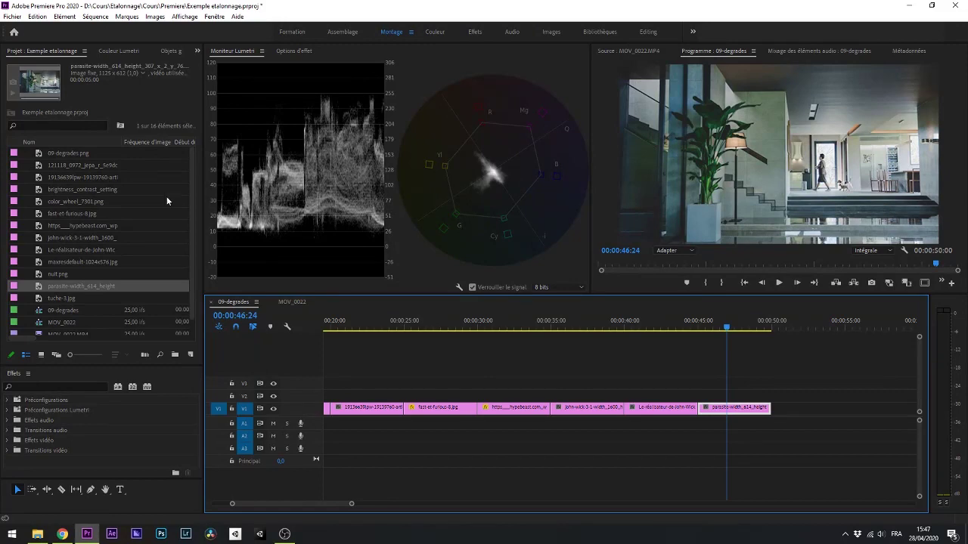
{"action": "left_click_drag", "start_coordinate": [54, 300], "coordinate": [779, 409]}
{"action": "left_click", "coordinate": [799, 327]}
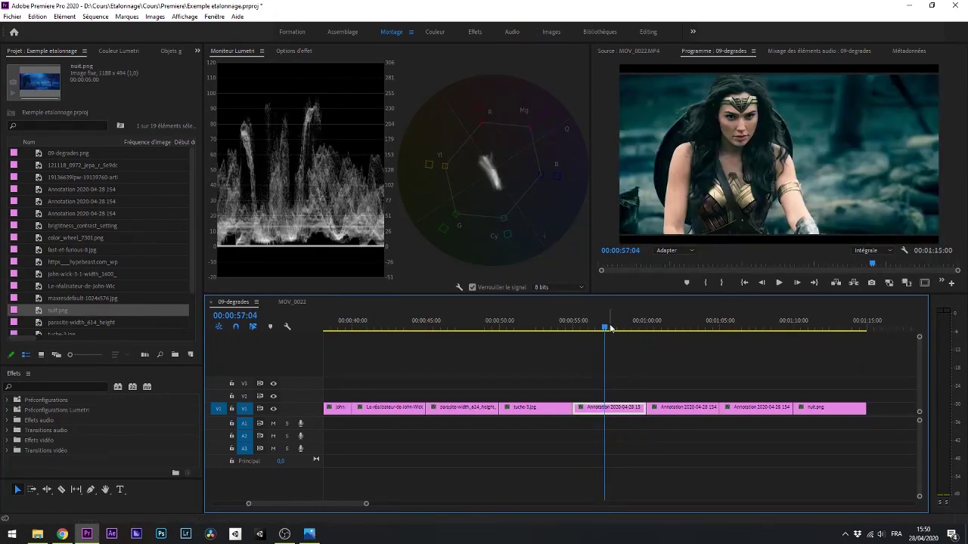
- Examine the waveform and vectorscope of the three Annotation 2020-04-28 images and nuit.png in turn
{"action": "left_click_drag", "start_coordinate": [610, 327], "coordinate": [601, 327]}
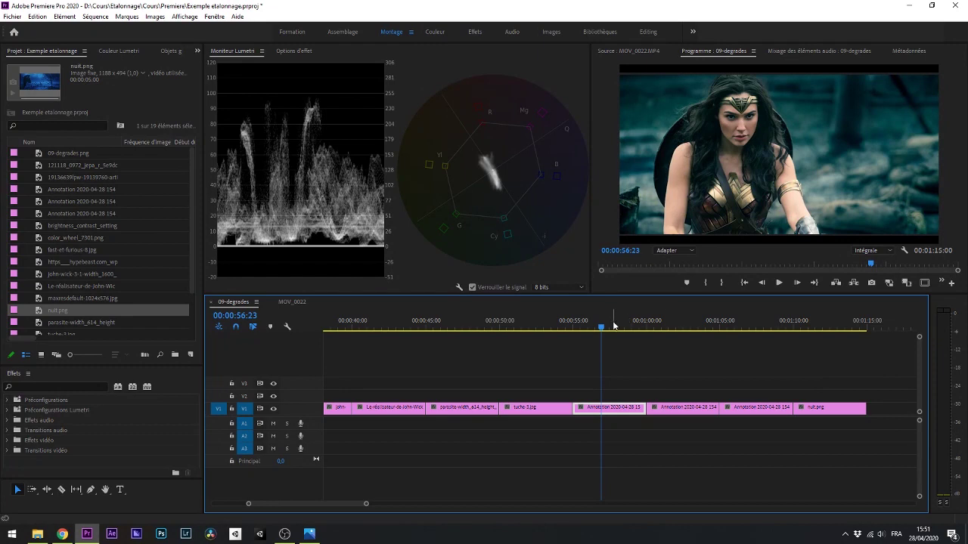
{"action": "left_click_drag", "start_coordinate": [611, 328], "coordinate": [695, 325]}
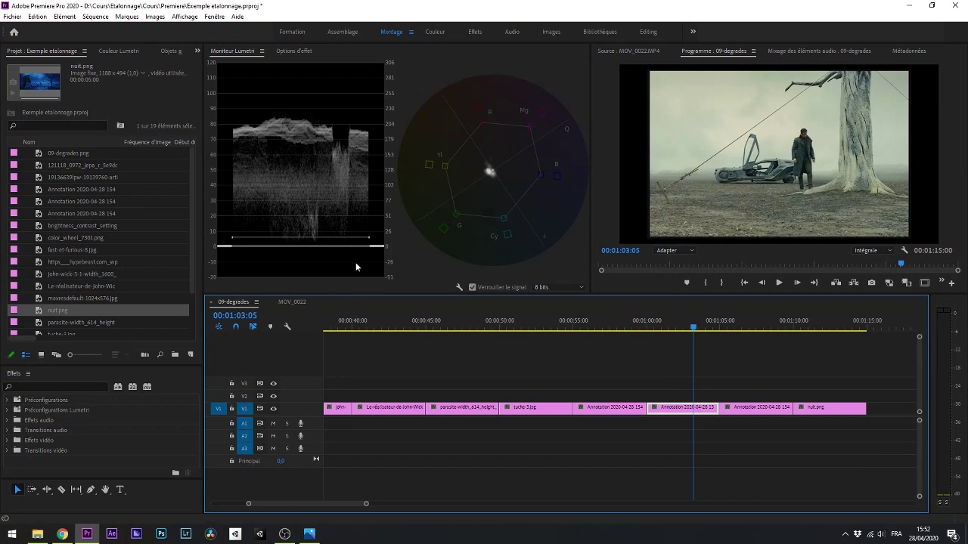
{"action": "left_click", "coordinate": [119, 51]}
{"action": "scroll", "coordinate": [81, 247], "scroll_direction": "down", "scroll_amount": 5}
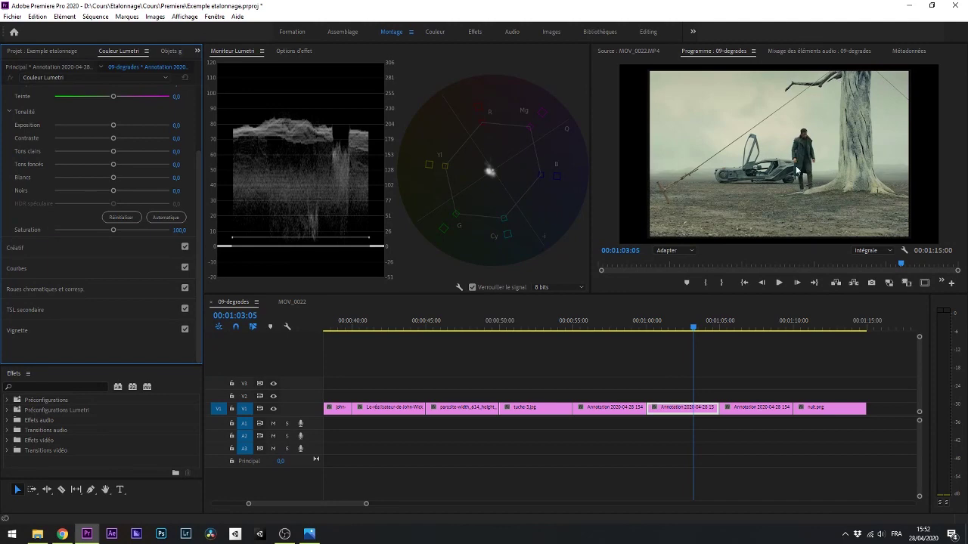
{"action": "left_click_drag", "start_coordinate": [702, 325], "coordinate": [754, 332]}
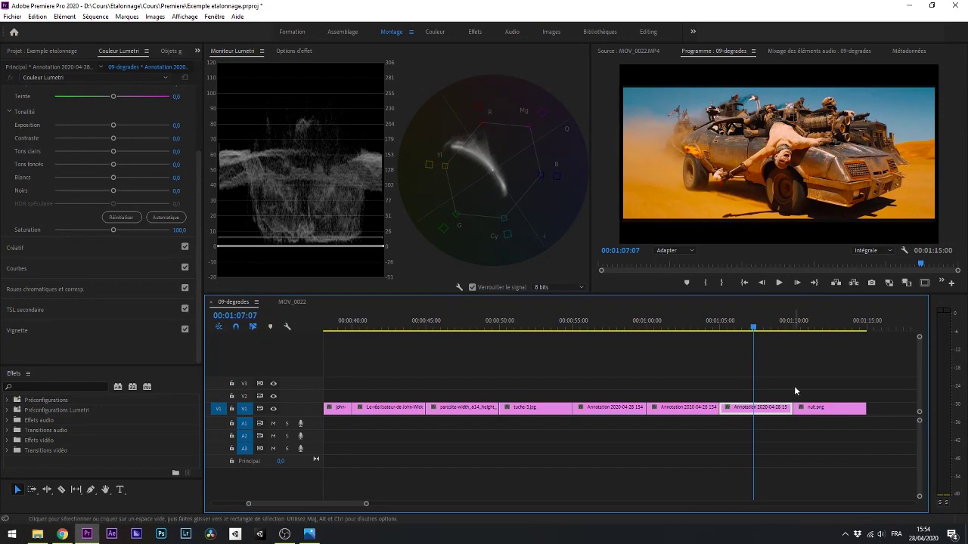
{"action": "left_click", "coordinate": [828, 328]}
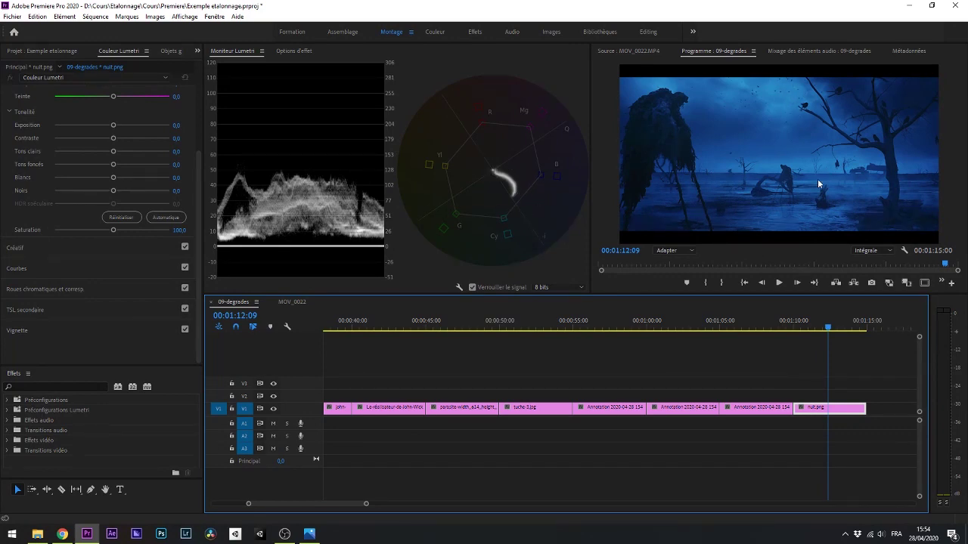
{"action": "left_click", "coordinate": [816, 390]}
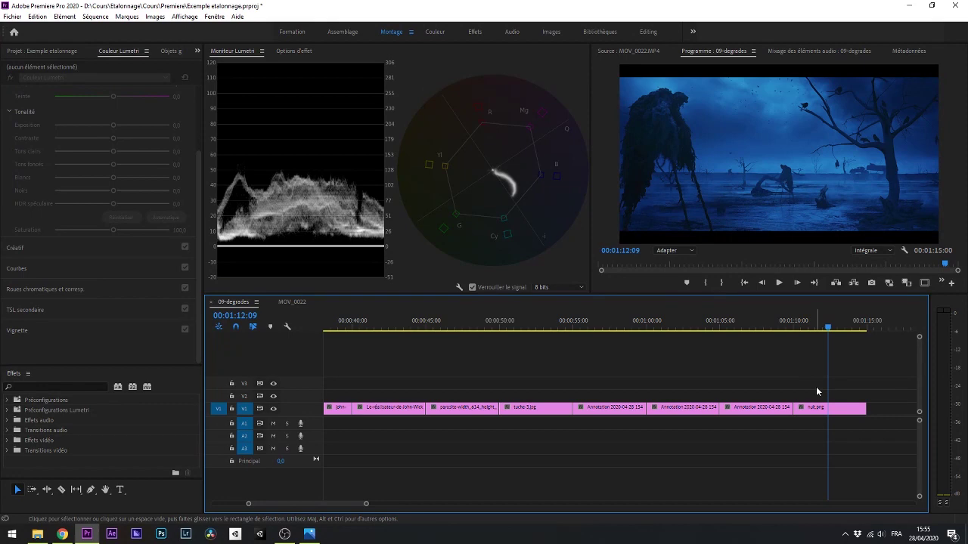
- Review the sequence from the colour bars to the https___hypebeast.com_wp image on the scopes, and select that clip
{"action": "mouse_move", "coordinate": [665, 382]}
{"action": "left_mouse_down"}
{"action": "mouse_move", "coordinate": [571, 372]}
{"action": "mouse_move", "coordinate": [388, 386]}
{"action": "mouse_move", "coordinate": [759, 394]}
{"action": "mouse_move", "coordinate": [804, 382]}
{"action": "mouse_move", "coordinate": [273, 378]}
{"action": "mouse_move", "coordinate": [703, 351]}
{"action": "mouse_move", "coordinate": [650, 371]}
{"action": "left_mouse_up"}
{"action": "left_click_drag", "start_coordinate": [326, 502], "coordinate": [295, 502]}
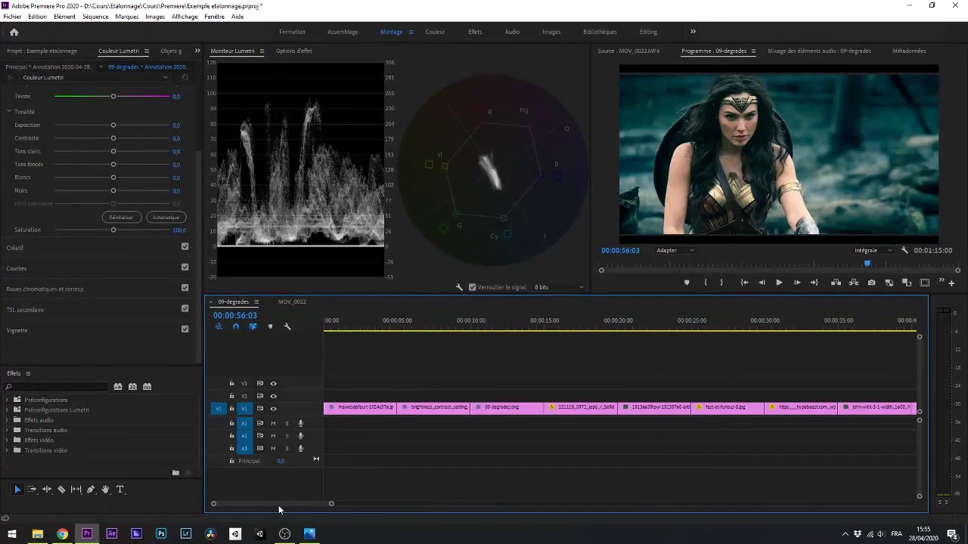
{"action": "left_click", "coordinate": [360, 327]}
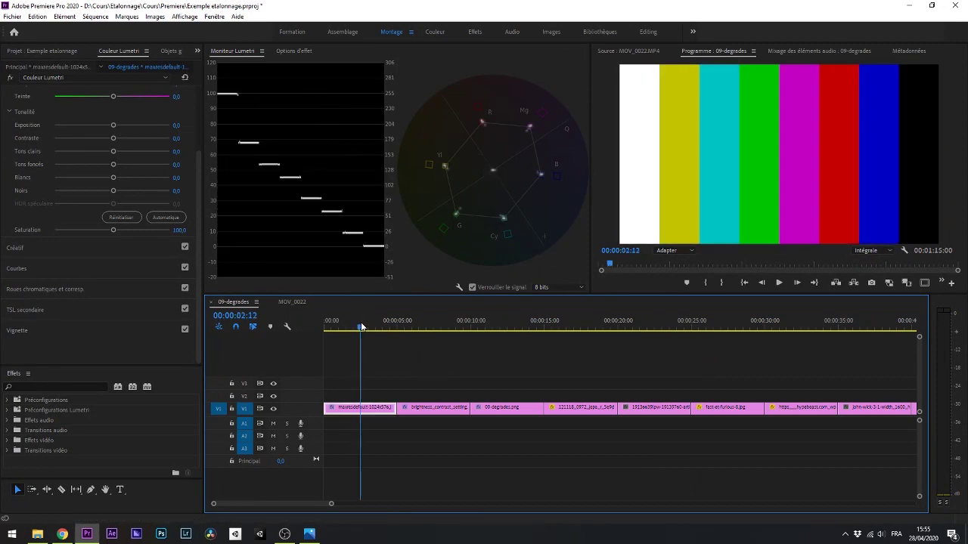
{"action": "left_click_drag", "start_coordinate": [360, 327], "coordinate": [797, 374]}
{"action": "left_click", "coordinate": [785, 409]}
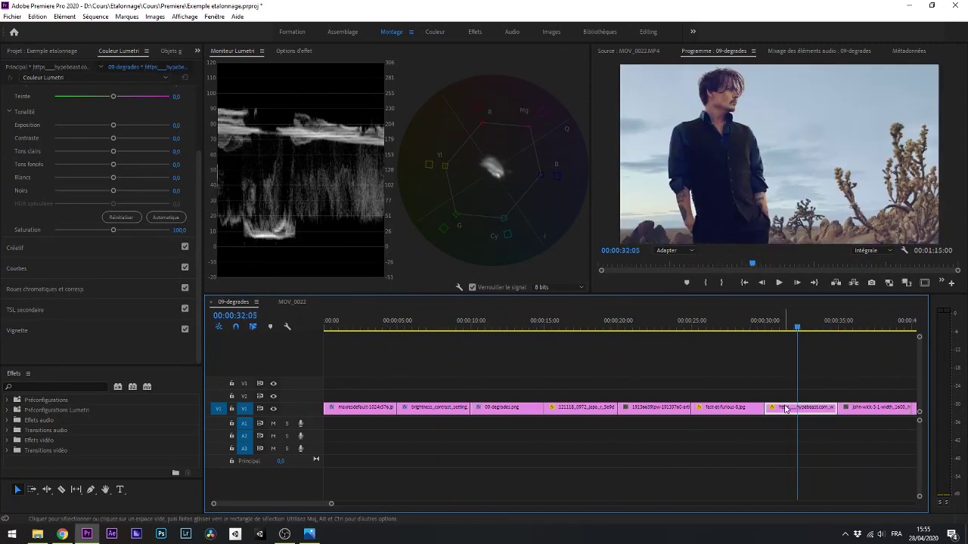
{"action": "scroll", "coordinate": [704, 384], "scroll_direction": "down", "scroll_amount": 5}
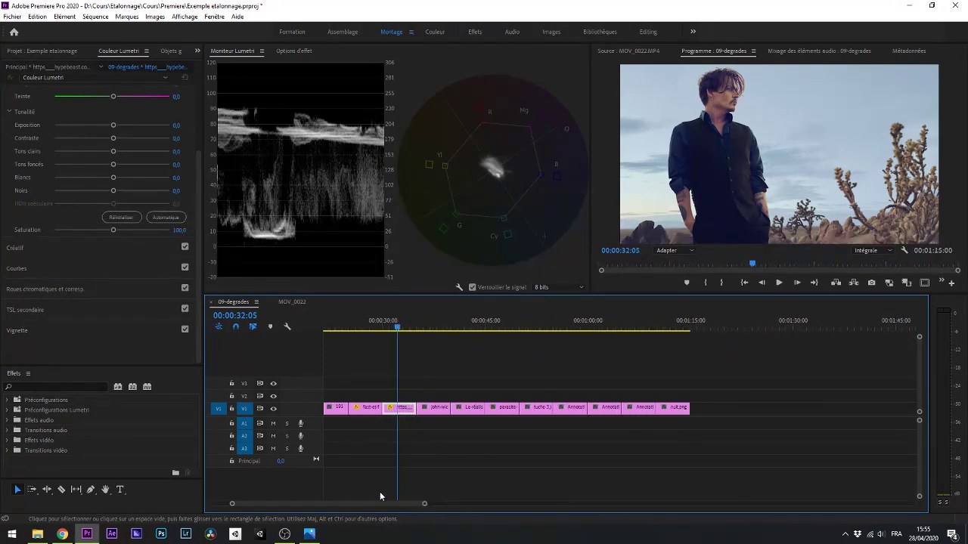